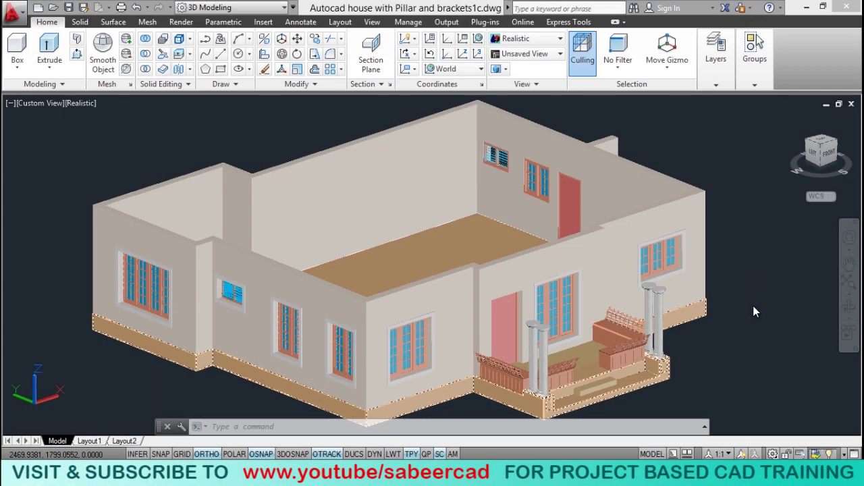
In the NEW HOUSE PLAN1 drawing, isolate the Wall layer with LayerWalk, keeping the changed layer states
key("Escape")
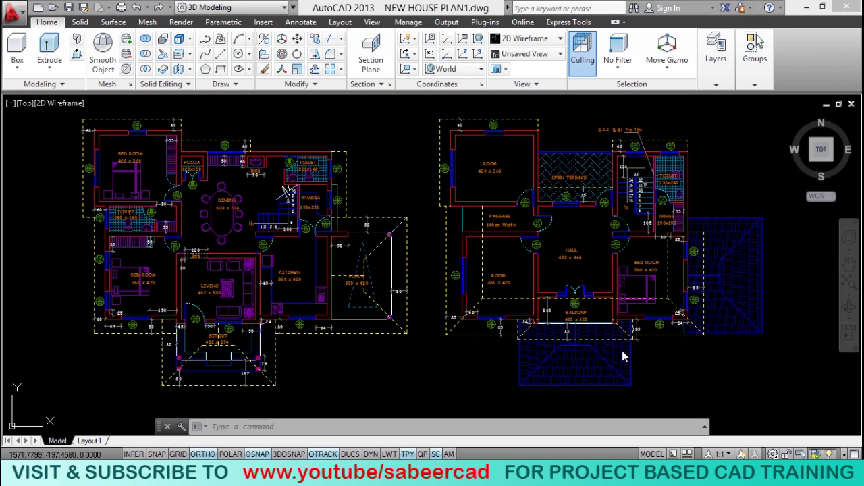
left_click(718, 86)
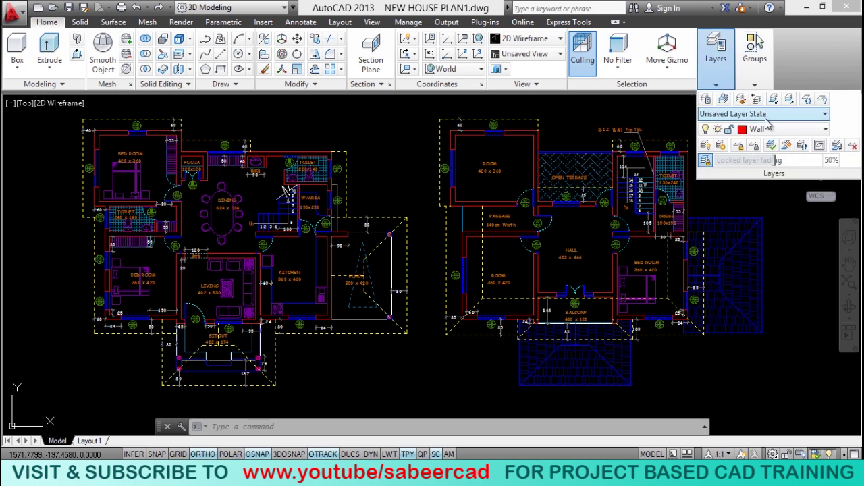
left_click(803, 146)
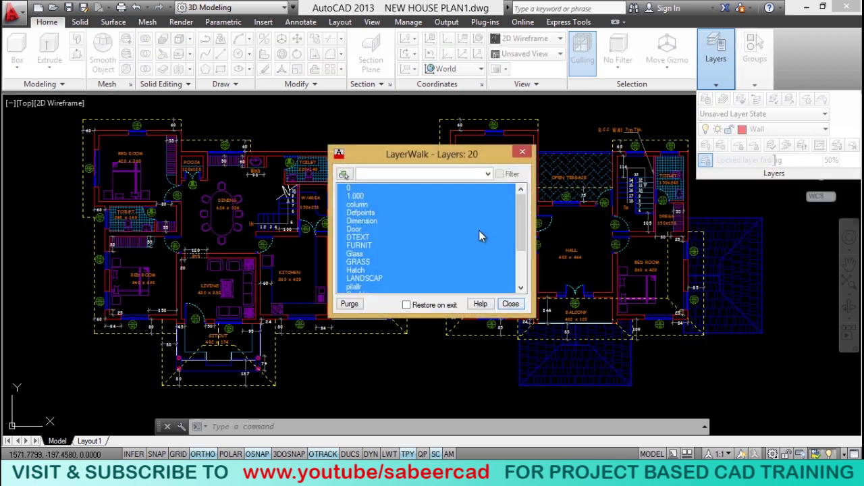
scroll(521, 256, "down", 3)
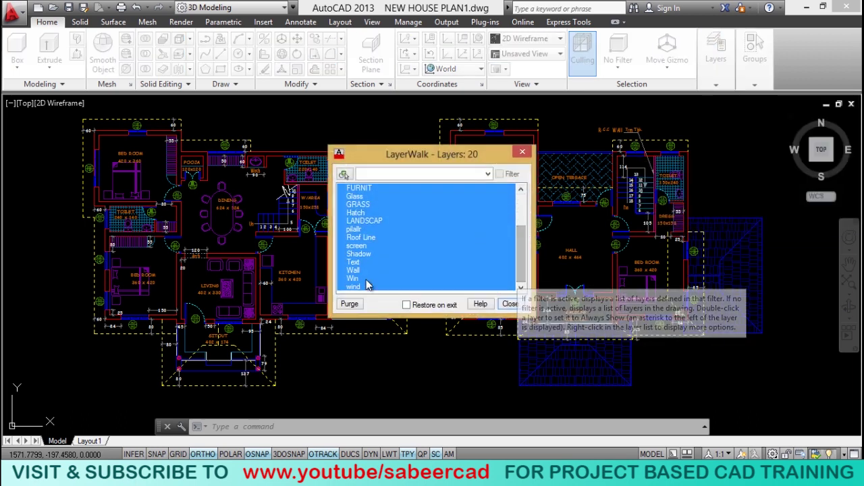
left_click(358, 270)
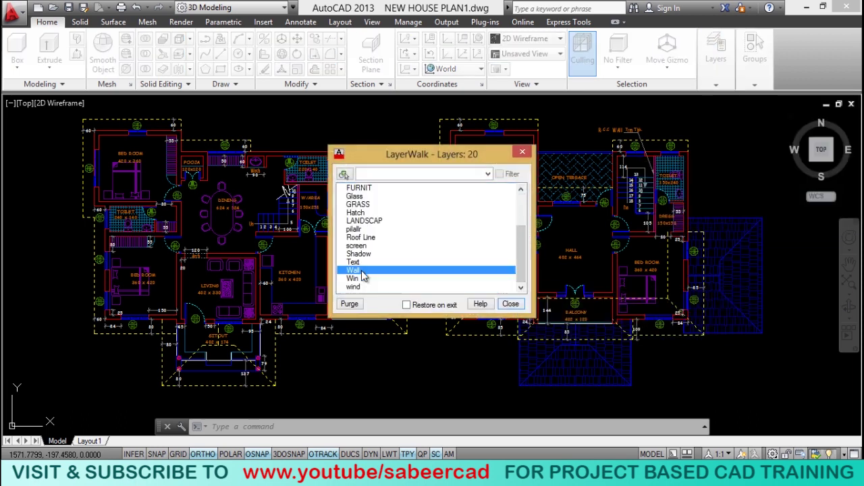
left_click(510, 305)
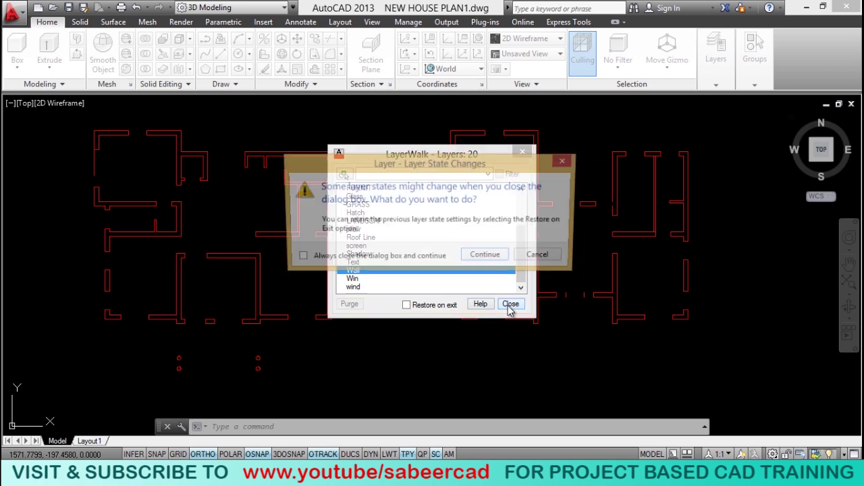
left_click(486, 260)
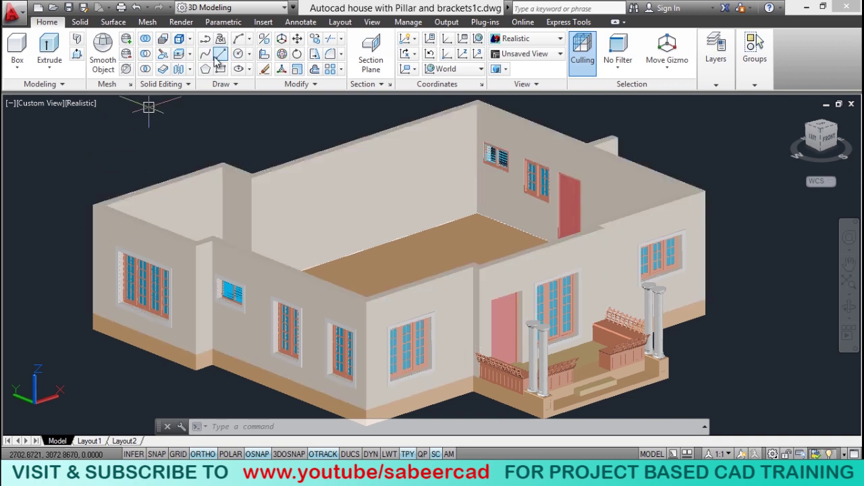
In the 3D house model, copy the walls straight up 310 from their base corner to their top corner as the first floor
left_click(297, 38)
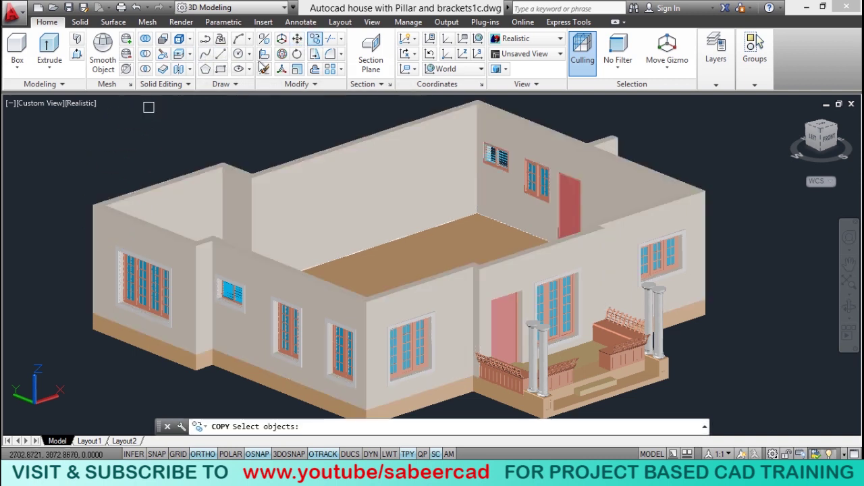
left_click(92, 258)
key("Return")
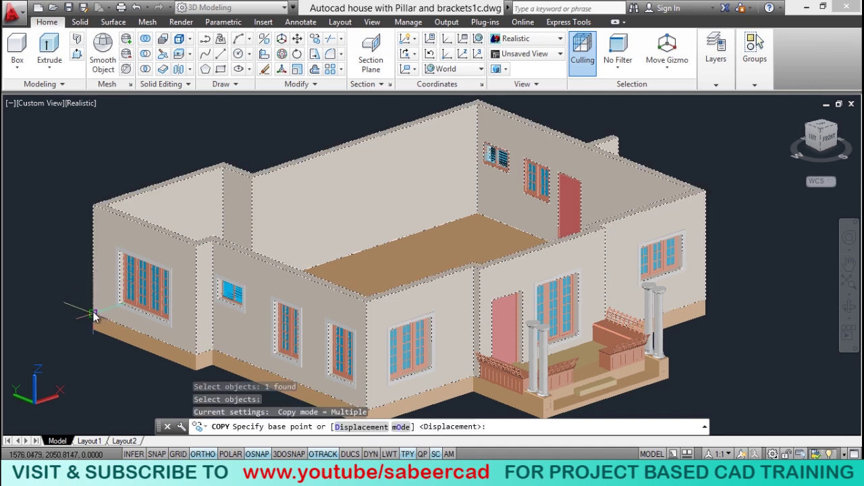
left_click(94, 316)
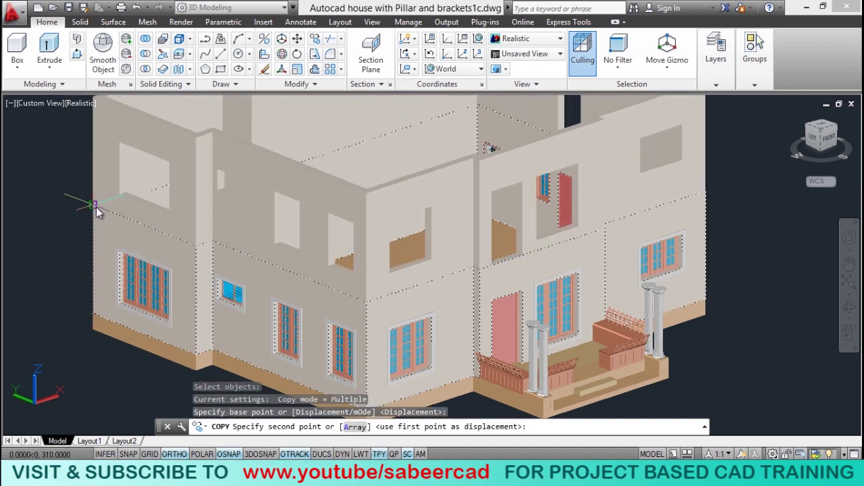
key("Escape")
scroll(135, 236, "down", 2)
middle_click_drag(135, 236, 145, 250, "shift")
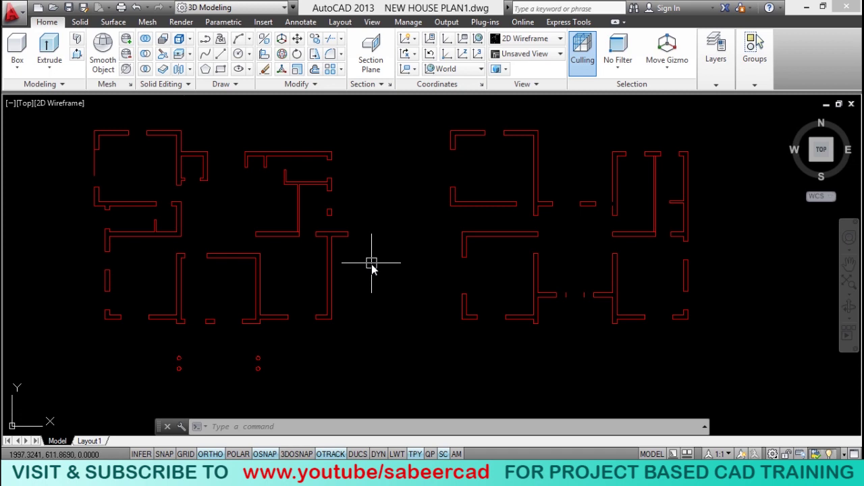
In the NEW HOUSE PLAN1 drawing, show all layers from 0 to wind with LayerWalk, keeping the changed layer states
left_click(716, 82)
left_click(763, 129)
left_click(855, 125)
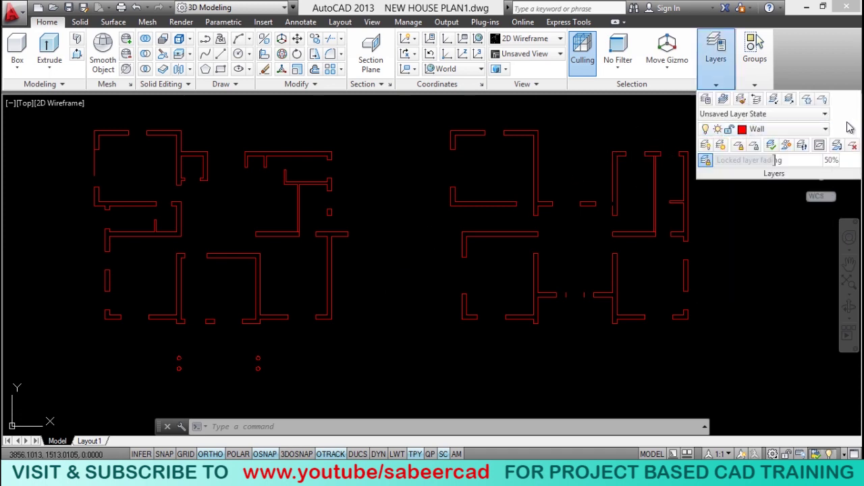
left_click(802, 146)
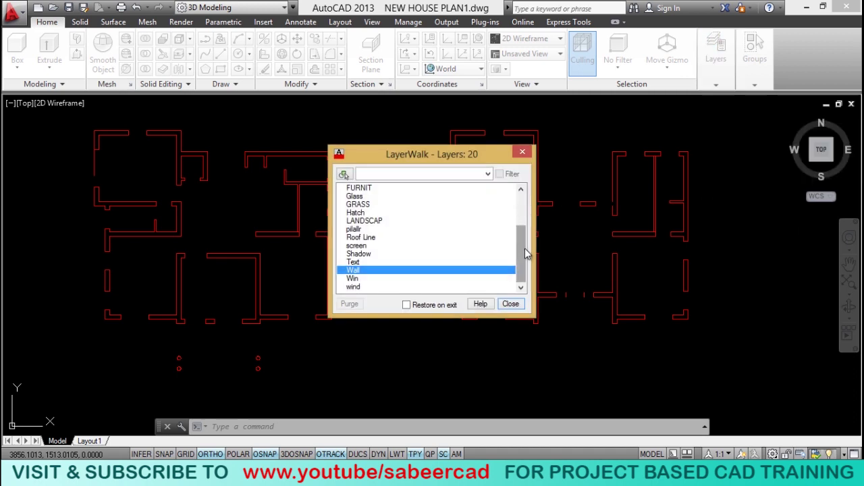
left_click_drag(520, 255, 523, 180)
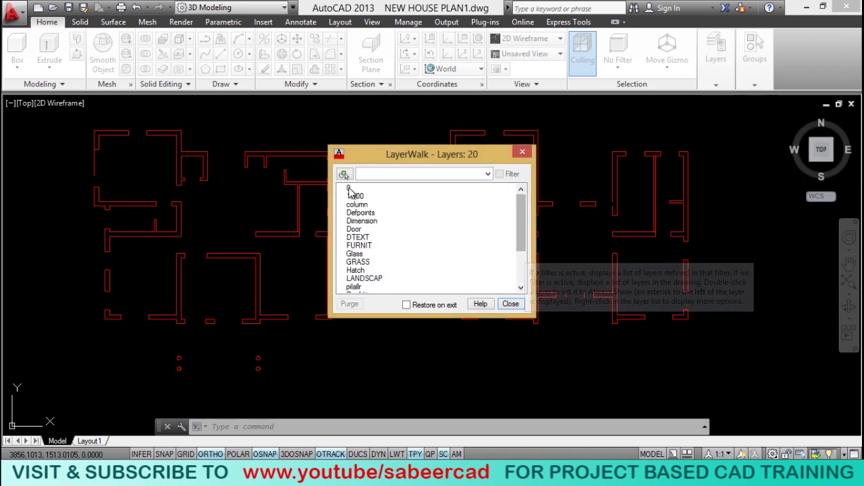
left_click(503, 187)
left_click_drag(516, 225, 521, 278)
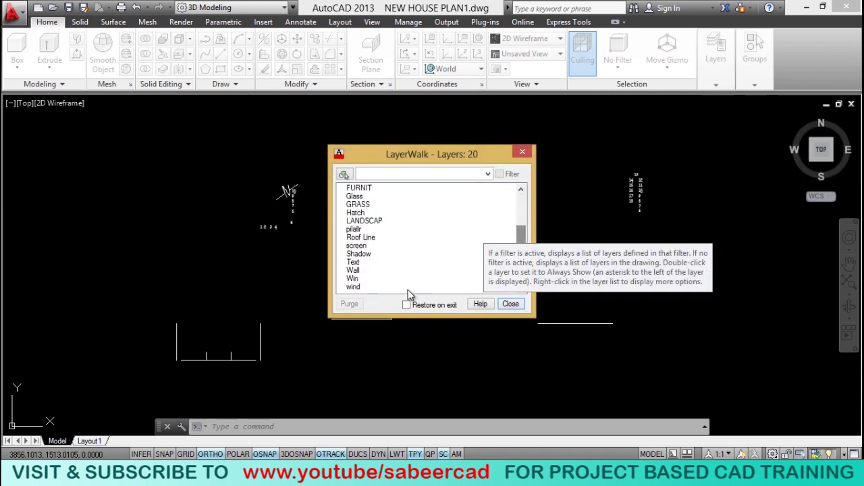
left_click(353, 287, "shift")
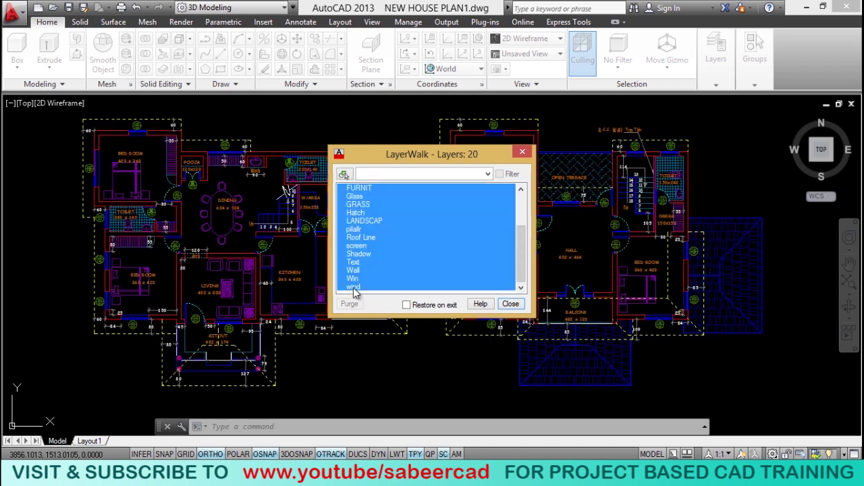
left_click(511, 308)
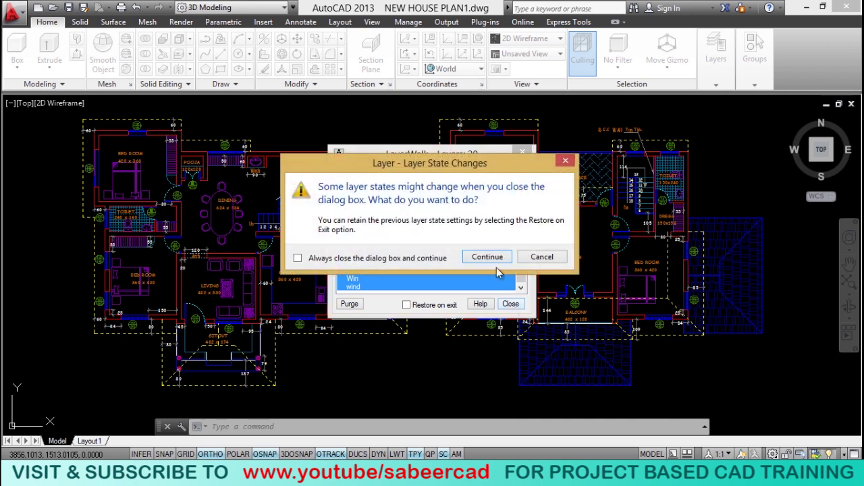
left_click(486, 258)
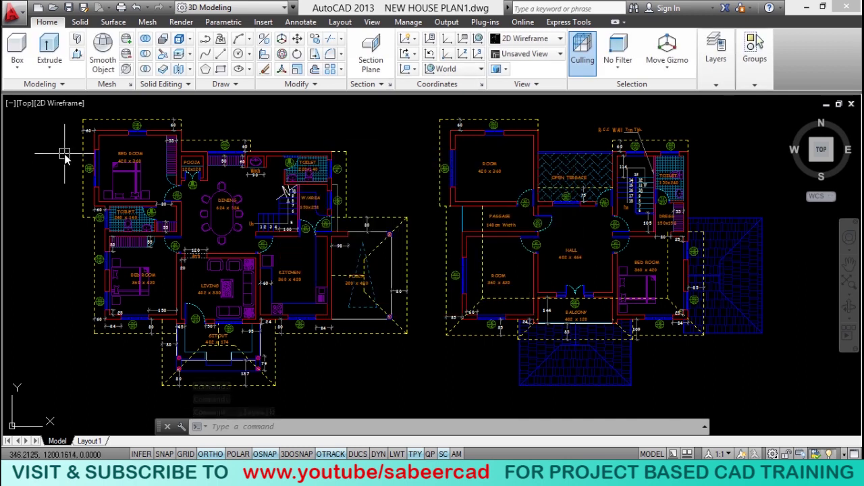
Compare the window positions and sizes of the upper-left bedroom on the ground-floor plan with the room above it on the first-floor plan
scroll(65, 156, "up", 2)
scroll(61, 179, "down", 4)
scroll(61, 174, "up", 4)
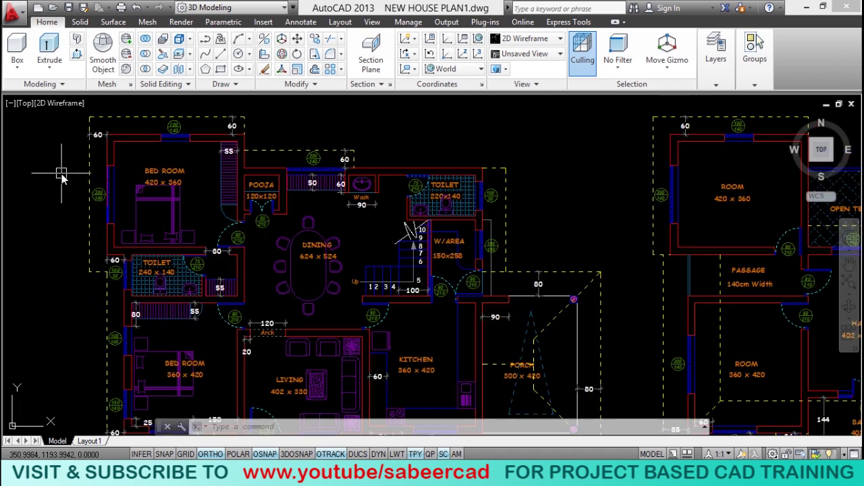
scroll(62, 174, "down", 3)
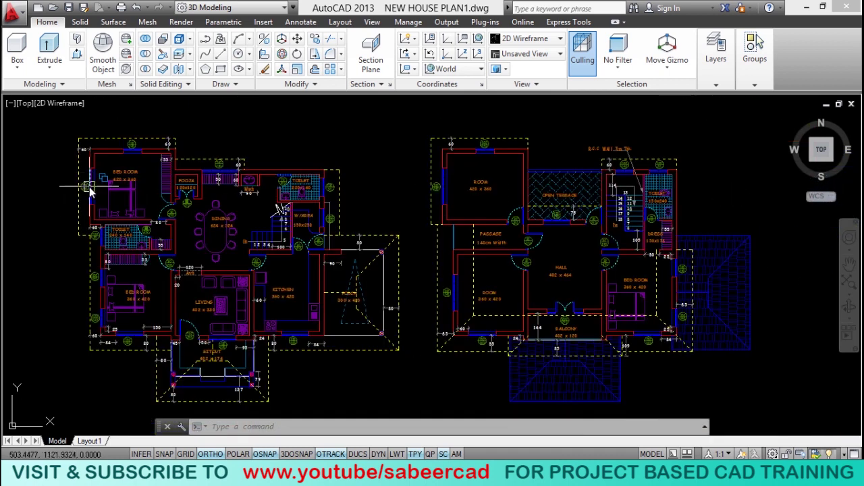
left_click(473, 187)
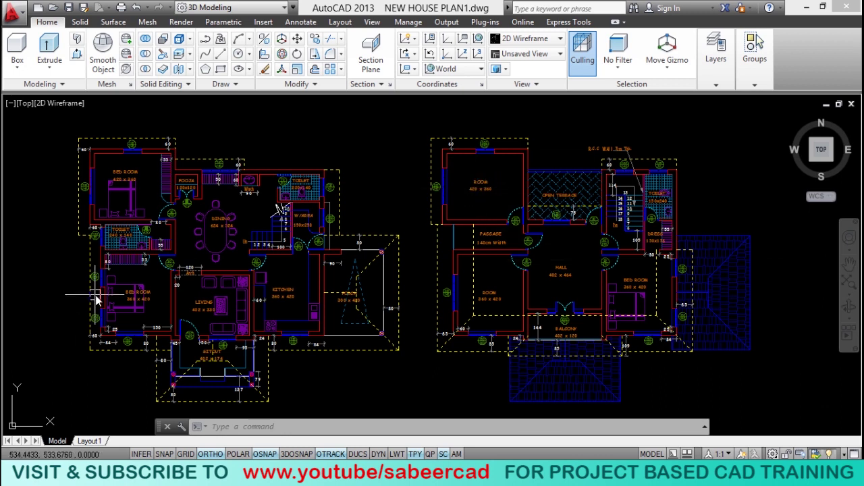
scroll(96, 295, "up", 2)
scroll(98, 287, "down", 2)
scroll(88, 250, "up", 2)
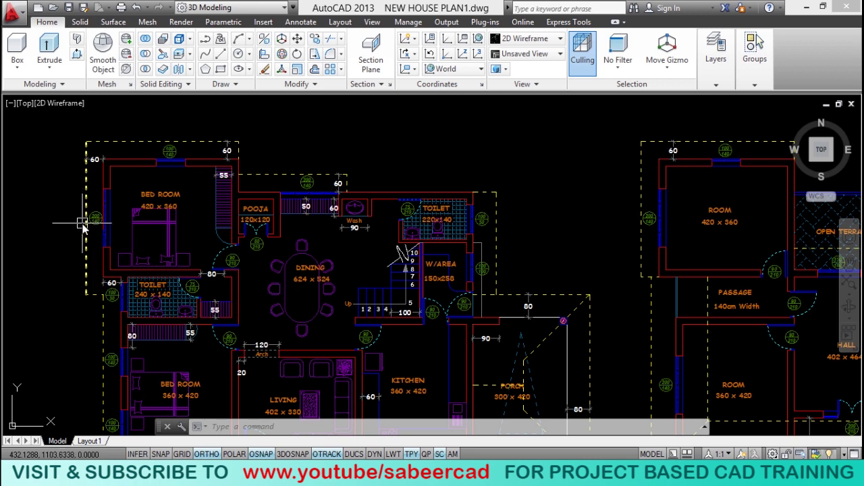
scroll(85, 225, "down", 2)
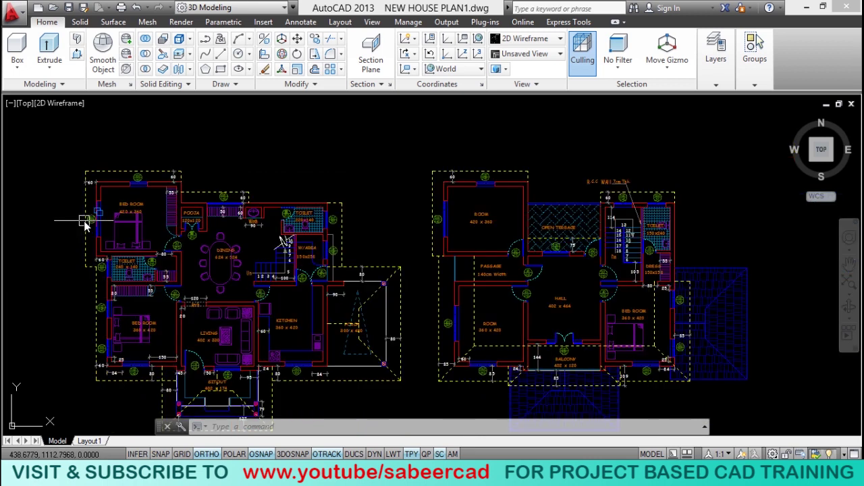
scroll(63, 266, "up", 2)
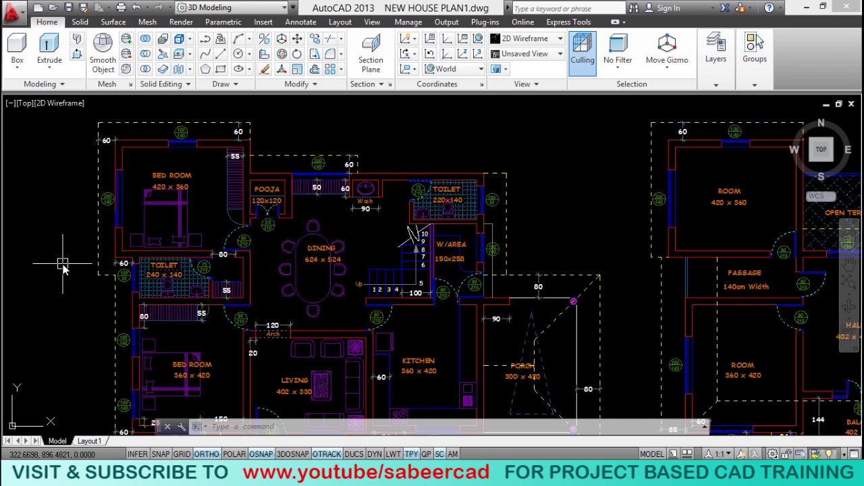
scroll(65, 266, "down", 1)
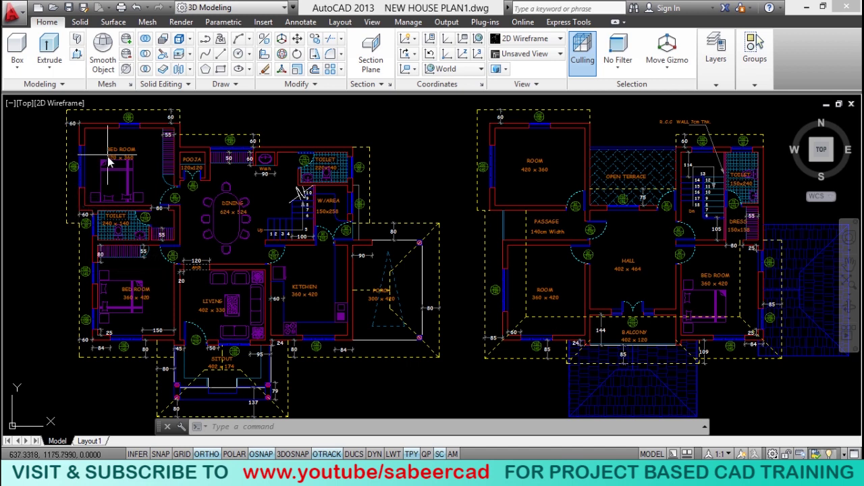
middle_click_drag(88, 171, 66, 178)
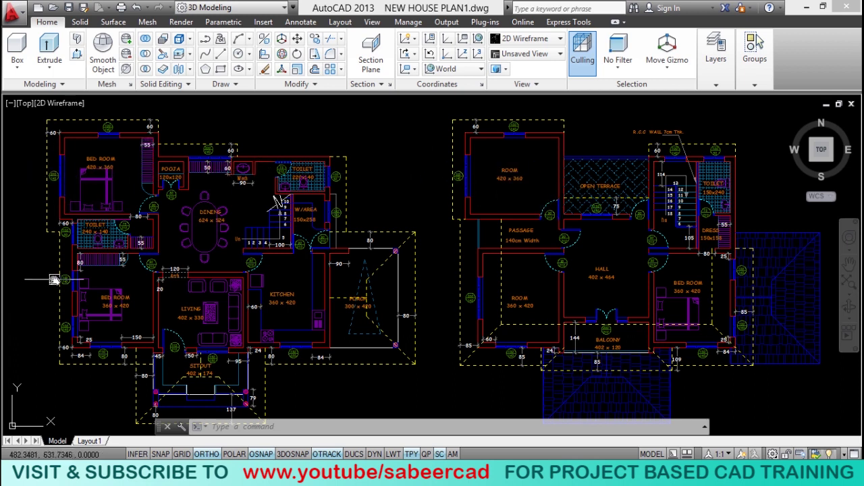
Examine the outer-wall windows of the ground-floor toilet and lower bedroom against the first-floor passage and the room beside it
scroll(59, 292, "up", 2)
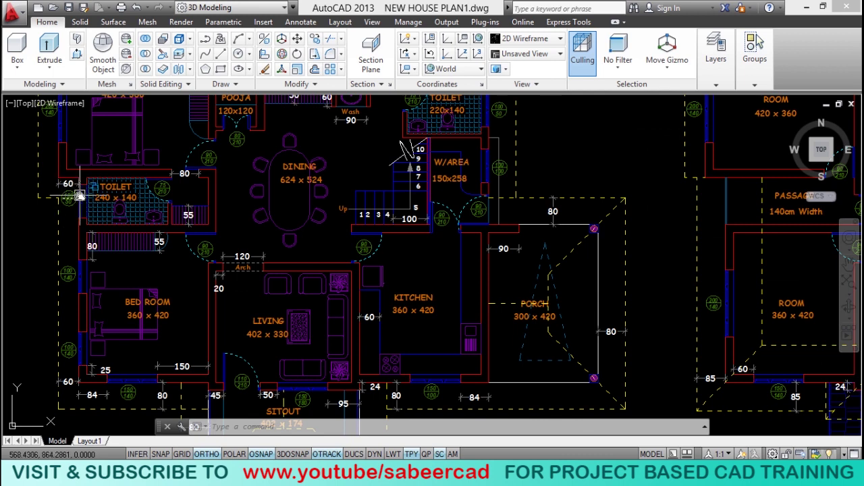
middle_click_drag(80, 299, 82, 305)
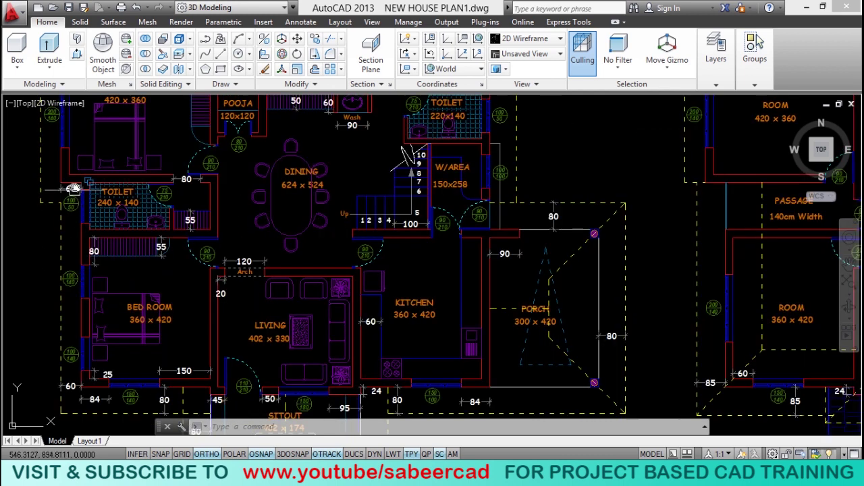
scroll(55, 314, "down", 5)
scroll(310, 331, "up", 3)
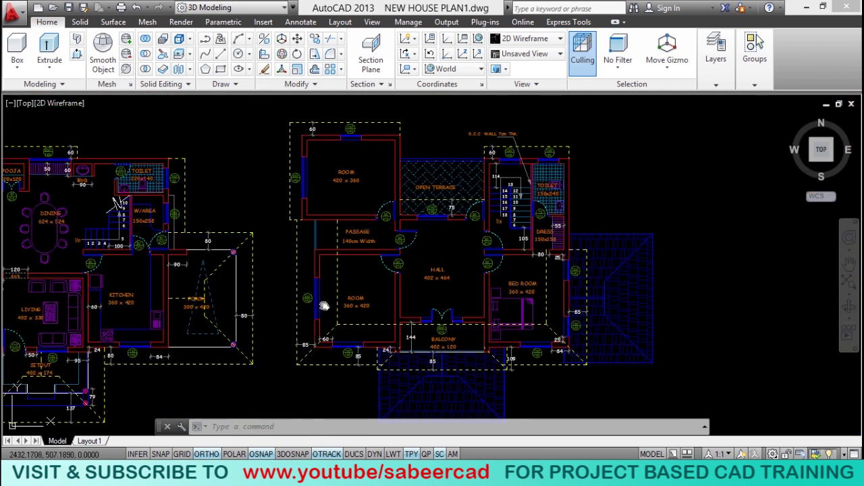
middle_click_drag(304, 307, 347, 293)
scroll(351, 280, "up", 2)
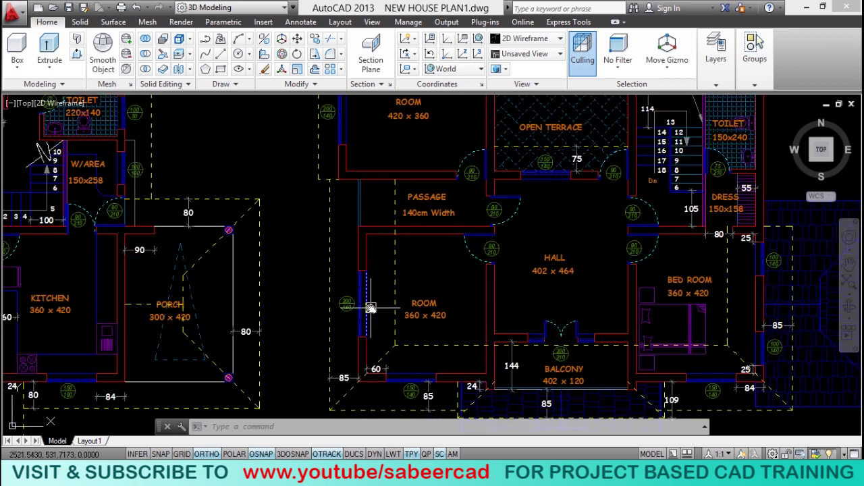
scroll(363, 315, "up", 2)
scroll(362, 321, "down", 2)
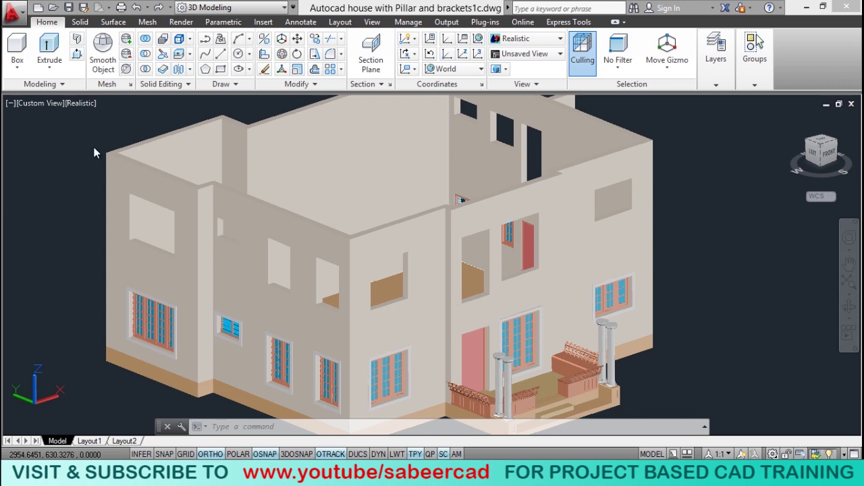
In the 2D Wireframe style, copy the ground-floor four-panel bedroom window with its frame straight up from its lower corner into the first-floor opening above
left_click(80, 105)
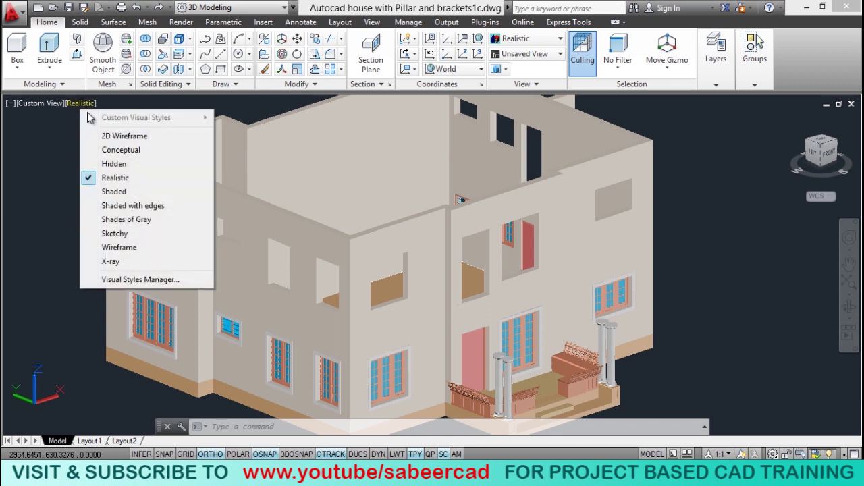
left_click(107, 137)
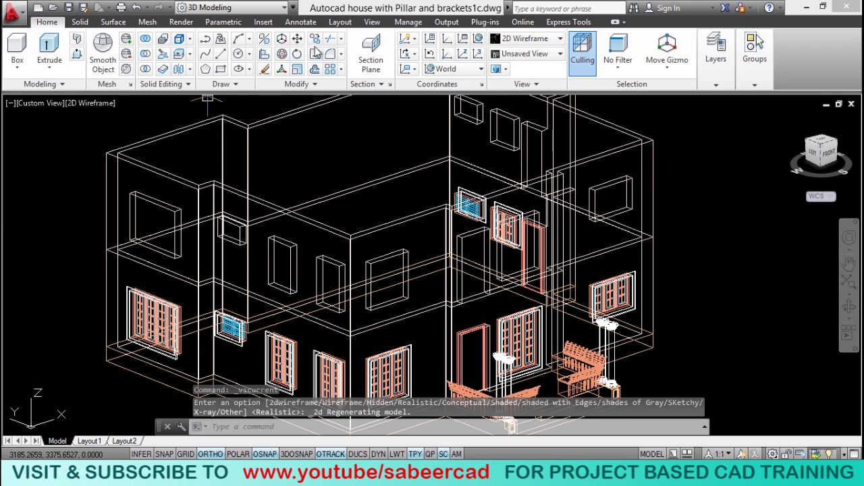
left_click(315, 53)
scroll(93, 234, "up", 3)
left_click(75, 221)
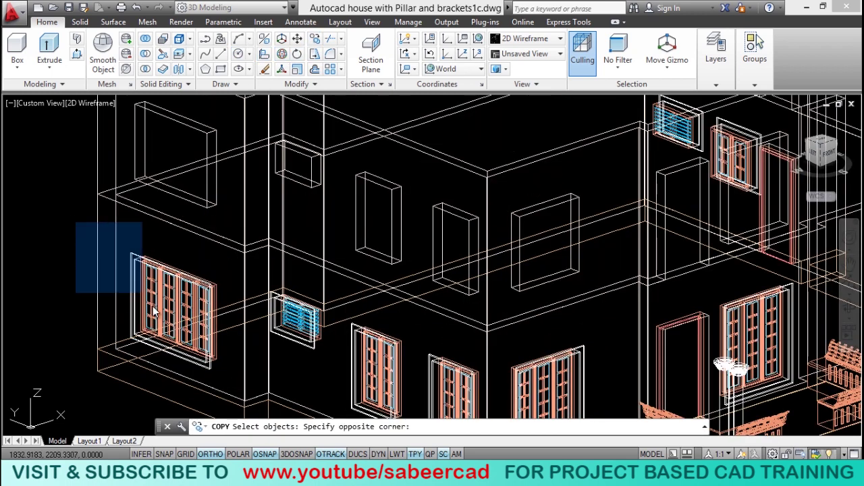
left_click(241, 386)
key("Return")
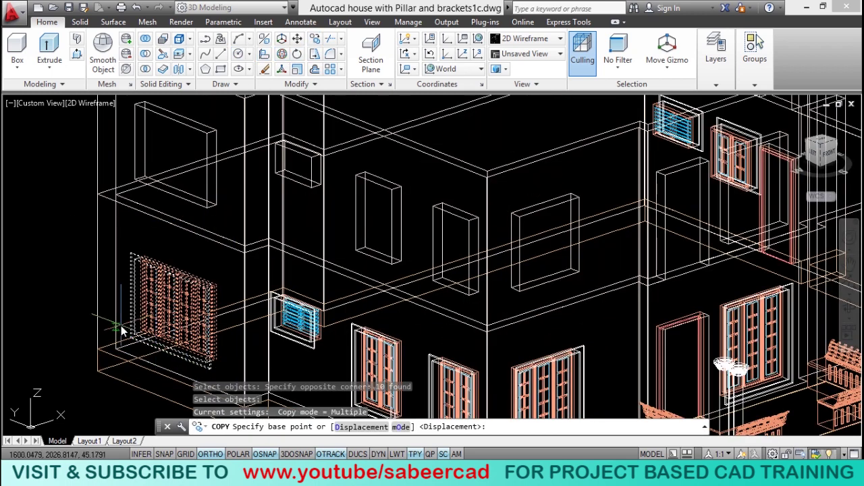
scroll(169, 355, "up", 4)
left_click(169, 355)
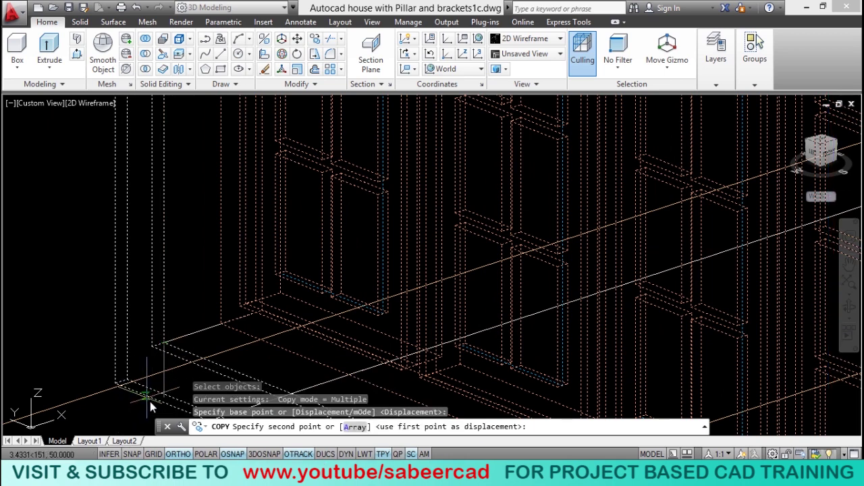
scroll(169, 364, "down", 3)
scroll(155, 215, "up", 2)
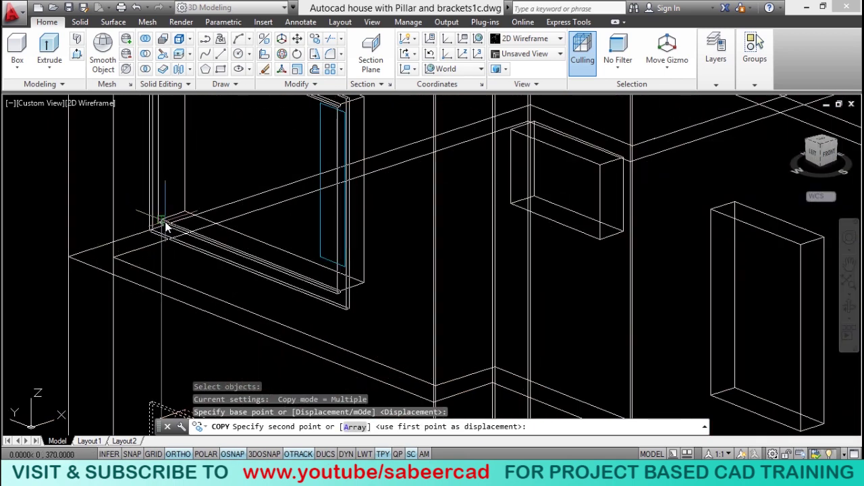
left_click(166, 228)
scroll(127, 216, "down", 5)
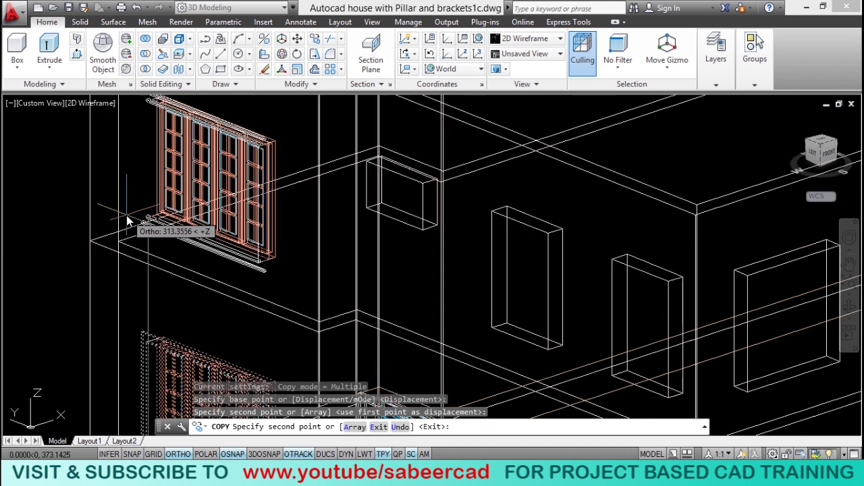
key("Escape")
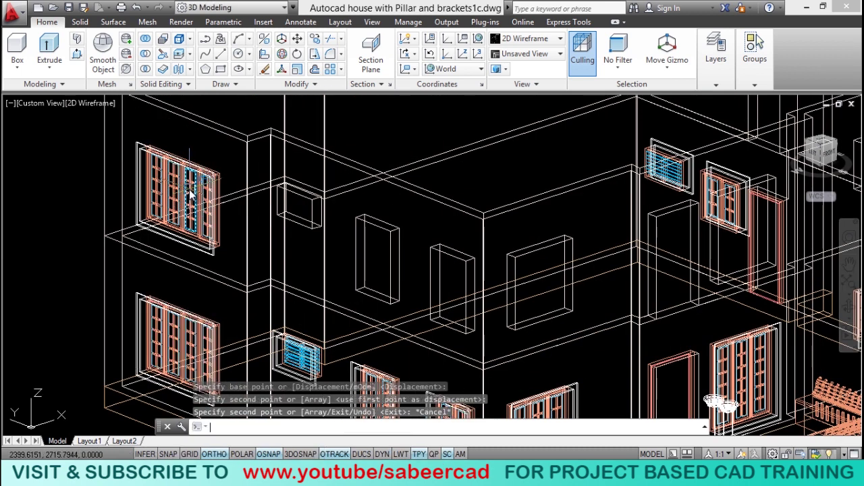
Display the house in the Realistic style and examine the copied window and the remaining first-floor wall openings
left_click(100, 104)
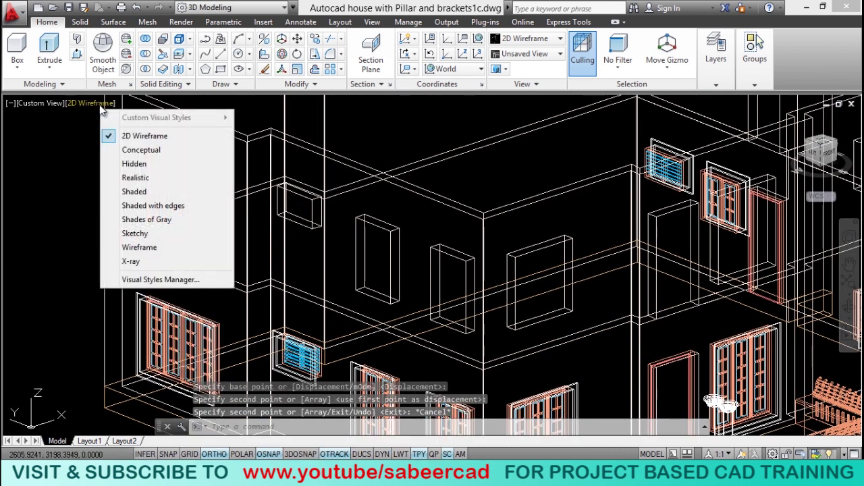
left_click(134, 178)
scroll(49, 262, "down", 5)
scroll(49, 262, "up", 6)
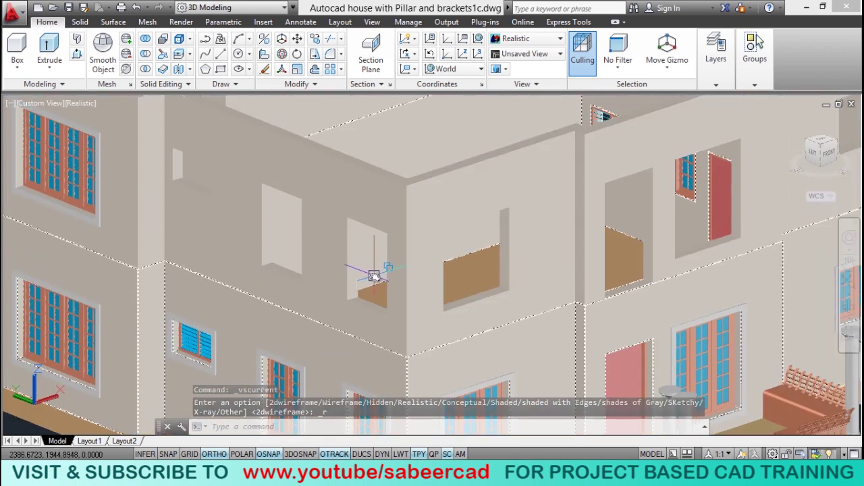
scroll(150, 192, "down", 5)
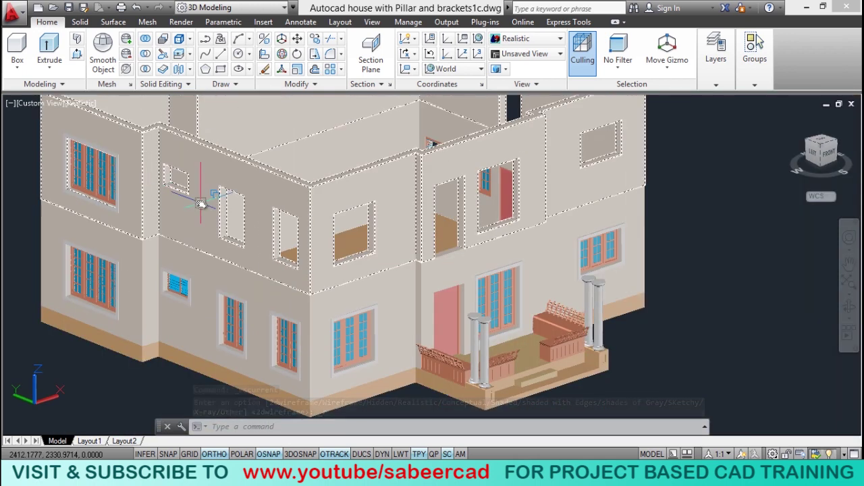
scroll(201, 218, "up", 4)
scroll(203, 218, "down", 4)
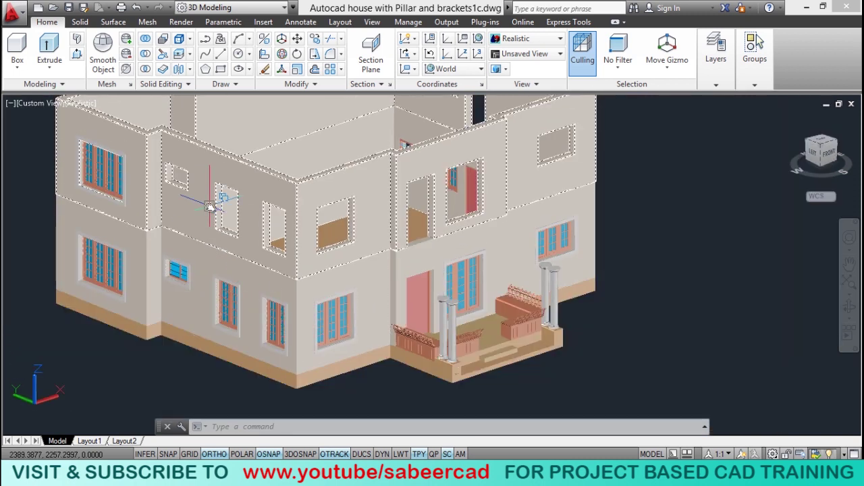
scroll(207, 193, "up", 3)
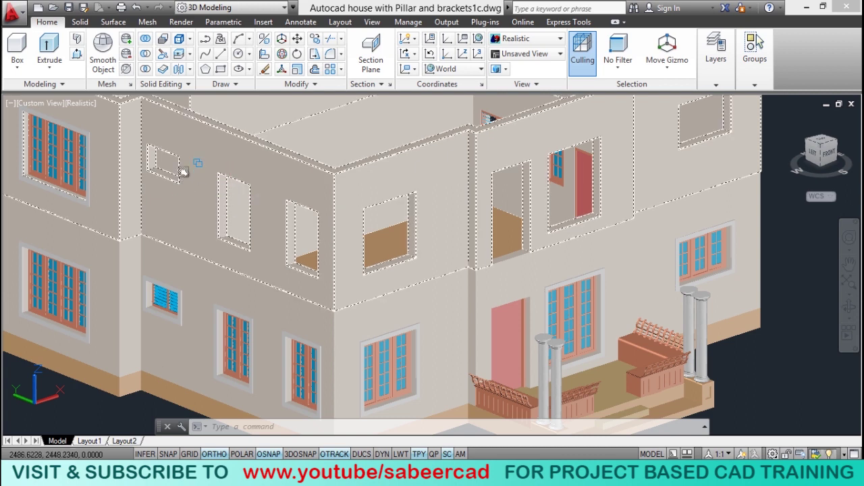
Return the house model to the 2D Wireframe visual style around the first-floor side-wall openings
left_click(83, 103)
left_click(113, 135)
scroll(172, 164, "up", 2)
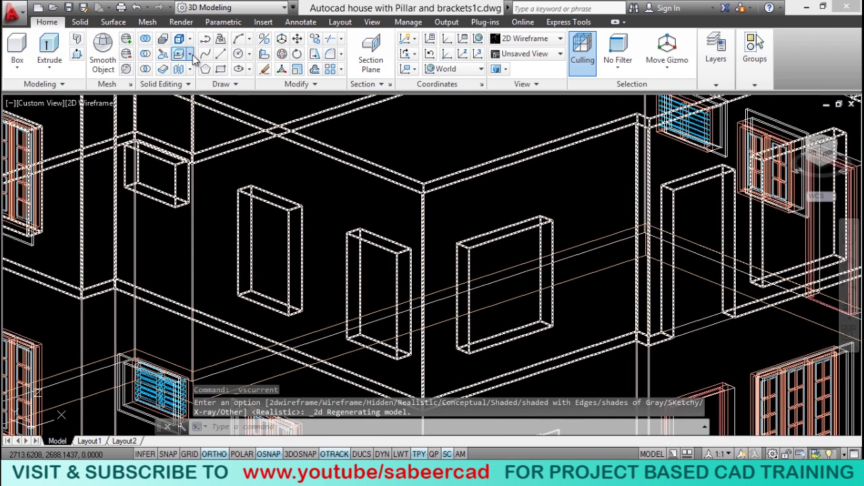
Close the small first-floor opening above the toilet window by moving its bottom face up to its top corner with Move Faces
left_click(191, 56)
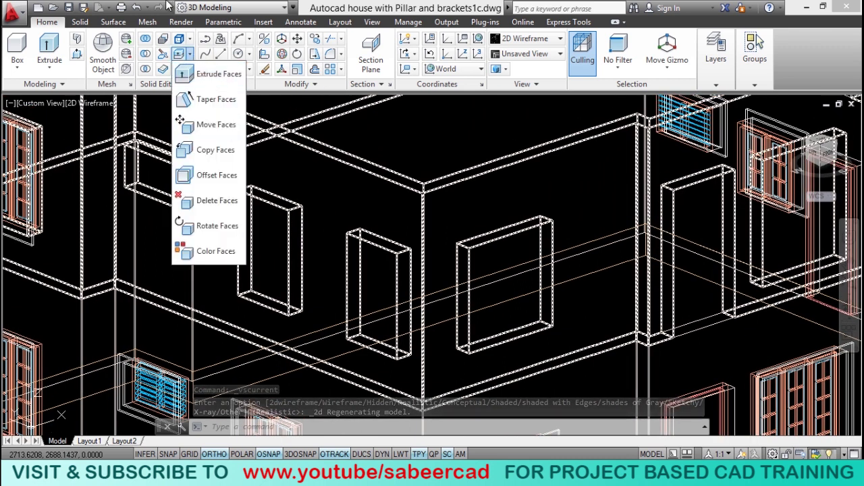
left_click(192, 56)
left_click(207, 126)
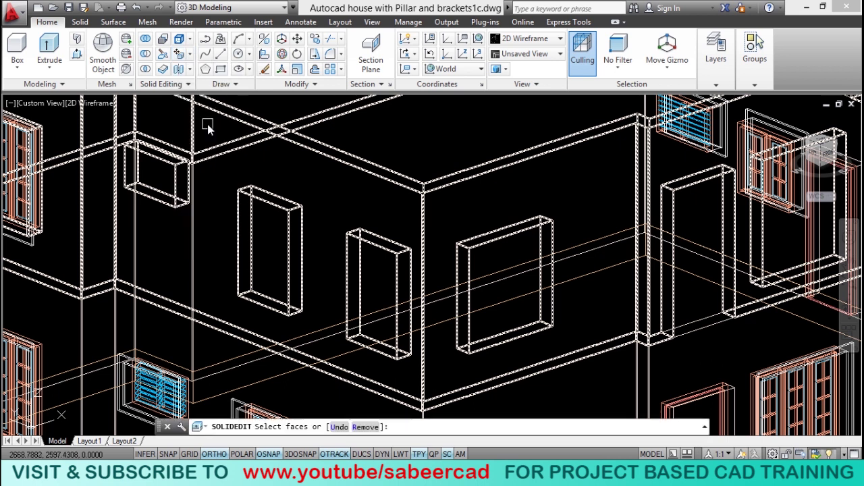
left_click(173, 207)
scroll(172, 204, "up", 4)
right_click(198, 276)
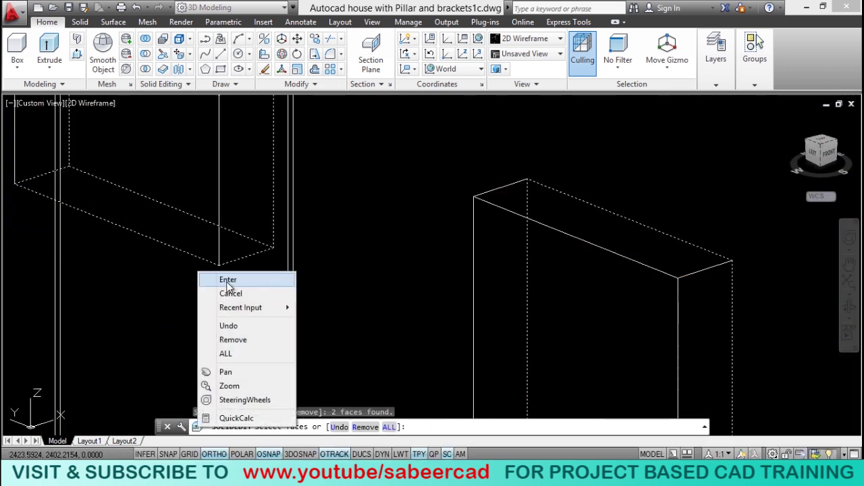
left_click(214, 277)
left_click(220, 271)
scroll(228, 372, "down", 2)
scroll(218, 280, "down", 2)
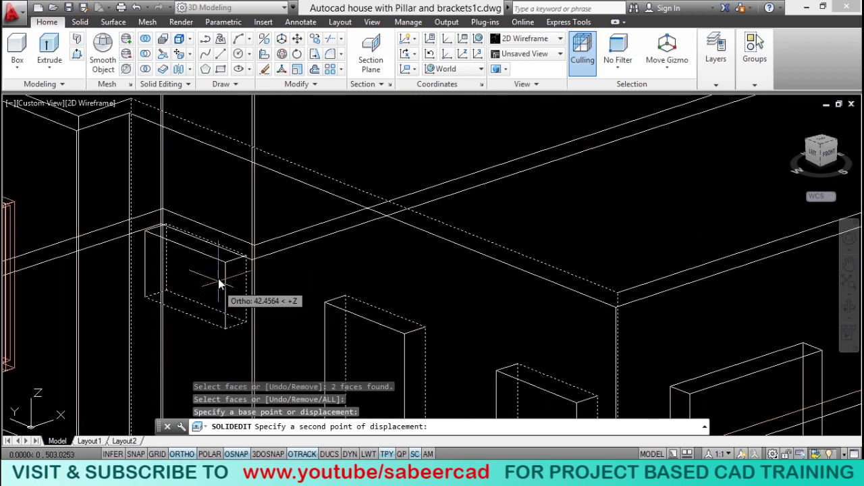
left_click(222, 264)
scroll(187, 230, "down", 3)
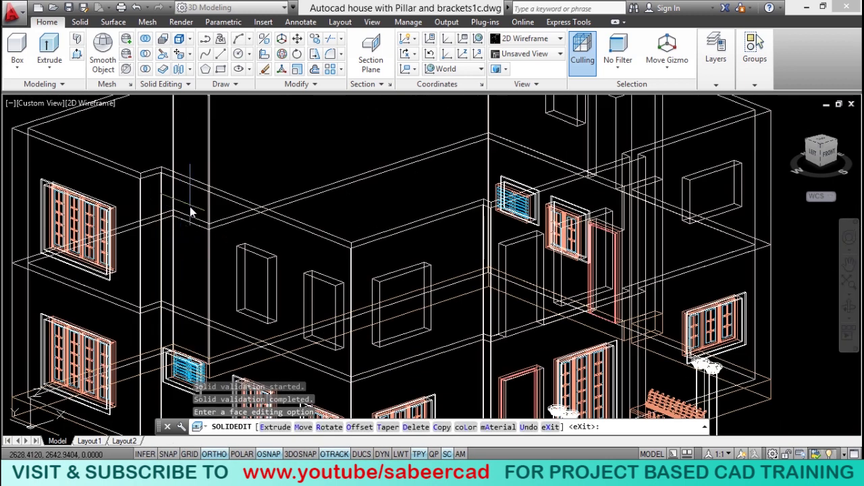
scroll(197, 245, "up", 2)
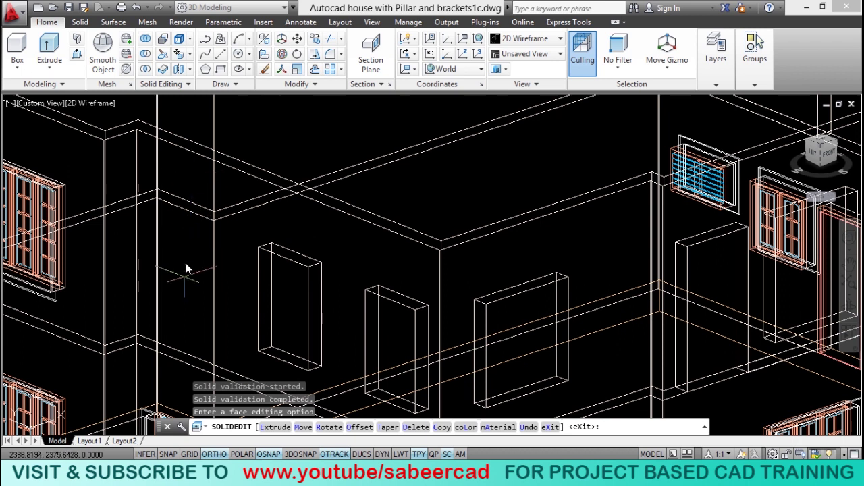
Close the tall first-floor opening next to the toilet by moving its bottom face up to the opening's top corner
left_click(190, 54)
left_click(208, 120)
scroll(222, 174, "down", 3)
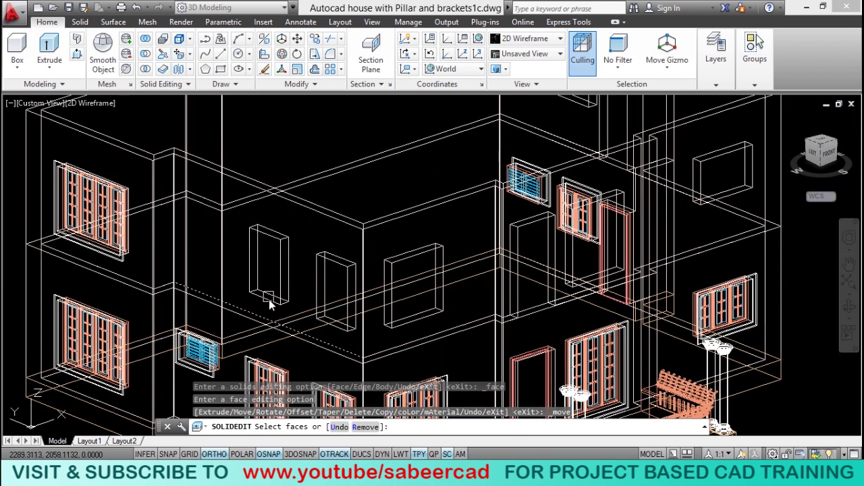
scroll(270, 301, "up", 4)
scroll(265, 296, "up", 3)
left_click(253, 290)
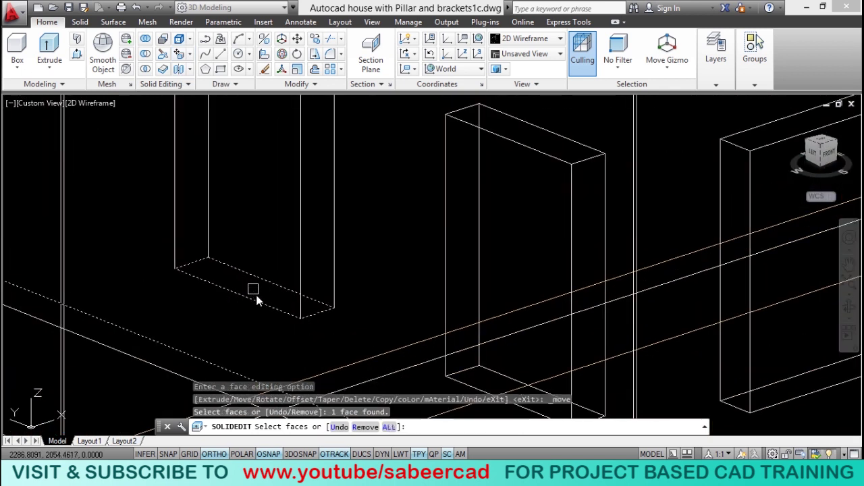
right_click(284, 341)
left_click(311, 189)
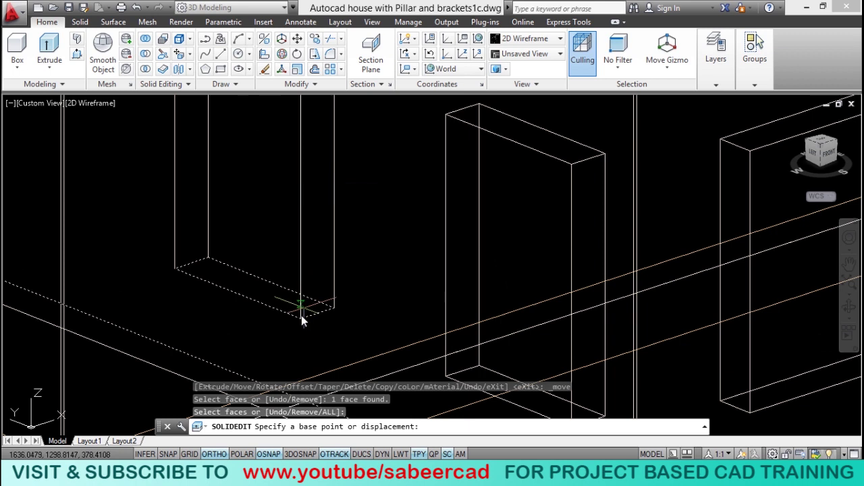
left_click(302, 324)
scroll(284, 290, "down", 5)
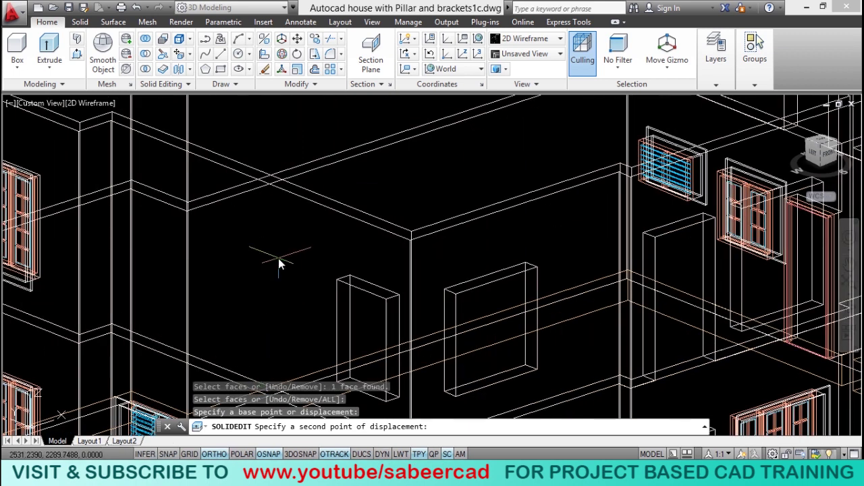
left_click(264, 238)
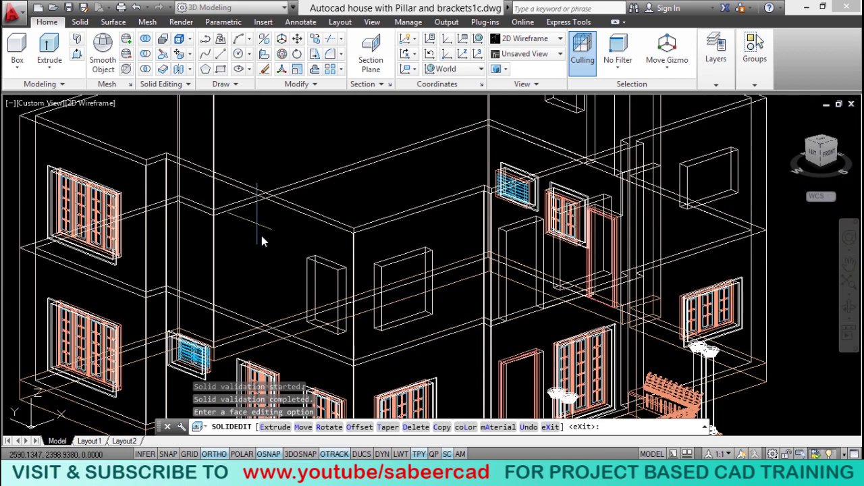
Close the tall opening nearest the house corner on the same side wall by moving its bottom face up to its top corner
left_click(189, 54)
left_click(215, 126)
scroll(270, 341, "up", 6)
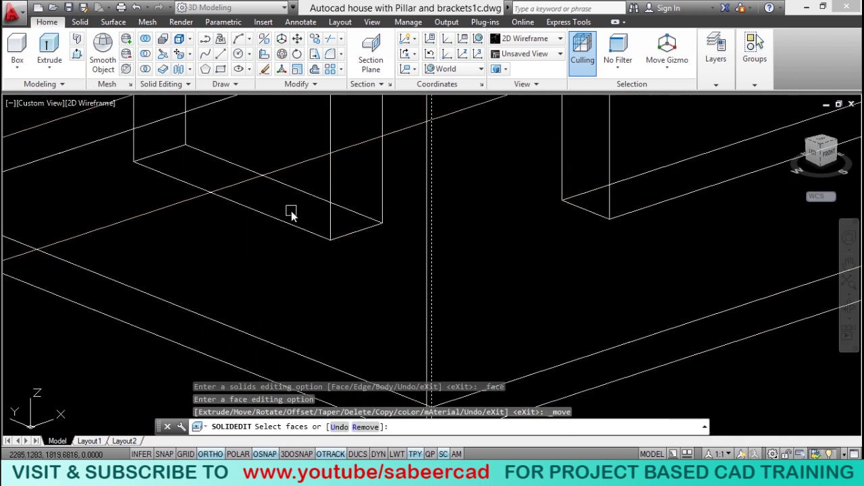
left_click(292, 203)
right_click(325, 268)
left_click(342, 276)
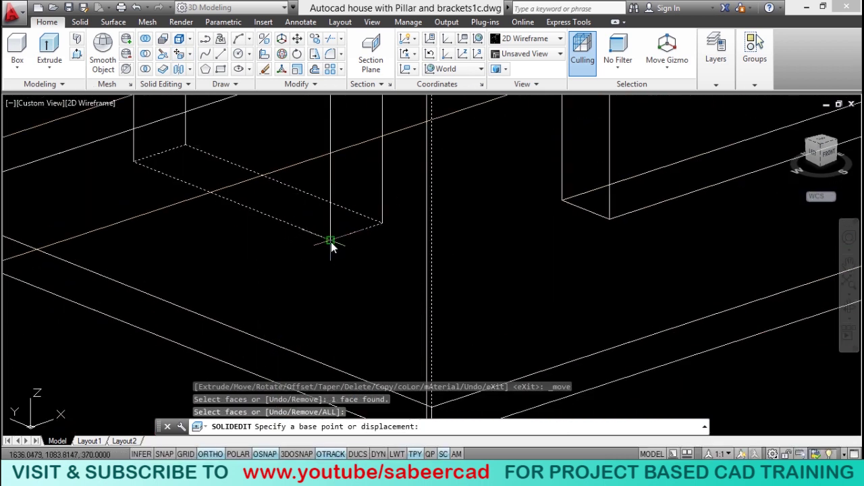
left_click(330, 240)
scroll(329, 334, "down", 2)
scroll(328, 334, "down", 3)
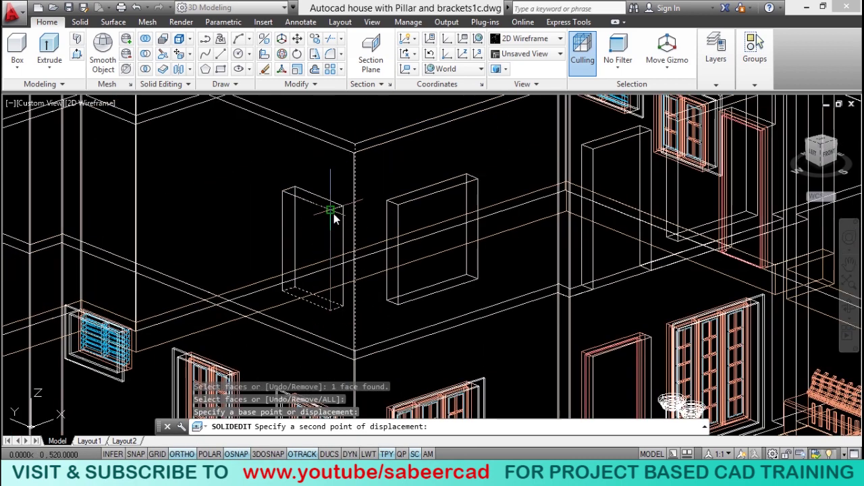
left_click(331, 227)
scroll(258, 200, "up", 2)
scroll(291, 210, "down", 2)
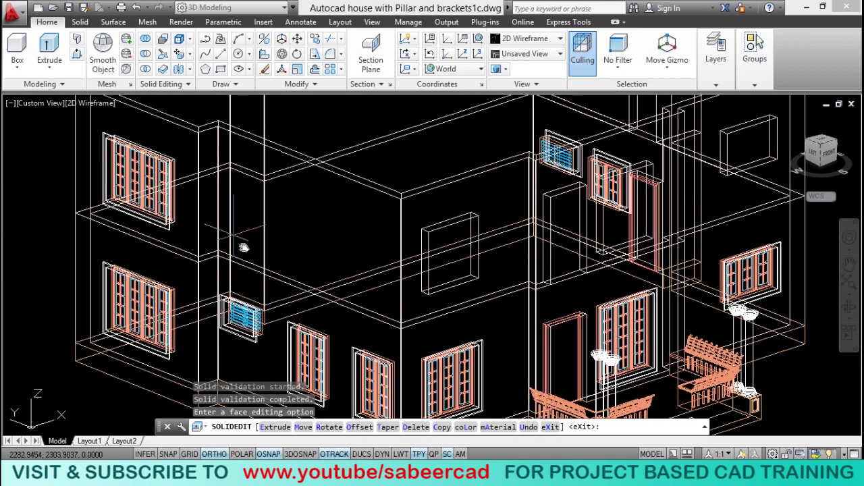
In the NEW HOUSE PLAN1 drawing, examine the first-floor passage's outer end and the adjoining room's outer wall, and return to the 3D house
scroll(275, 278, "down", 2)
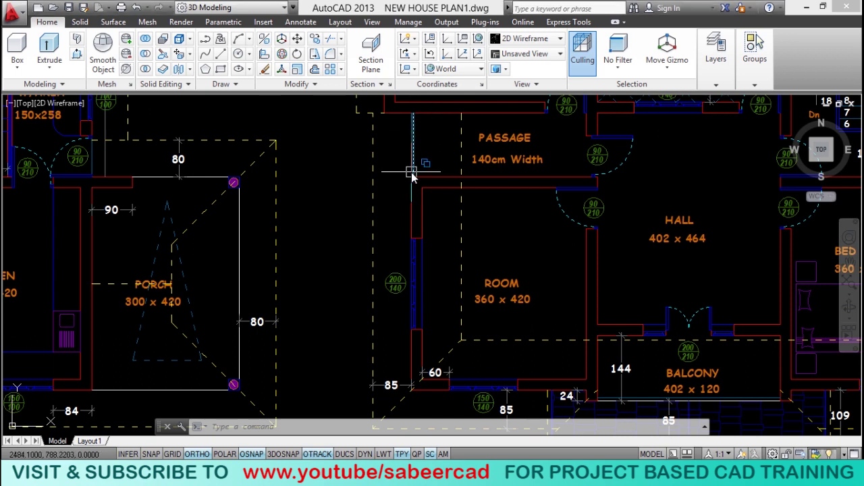
middle_click_drag(410, 135, 401, 193)
scroll(405, 194, "up", 2)
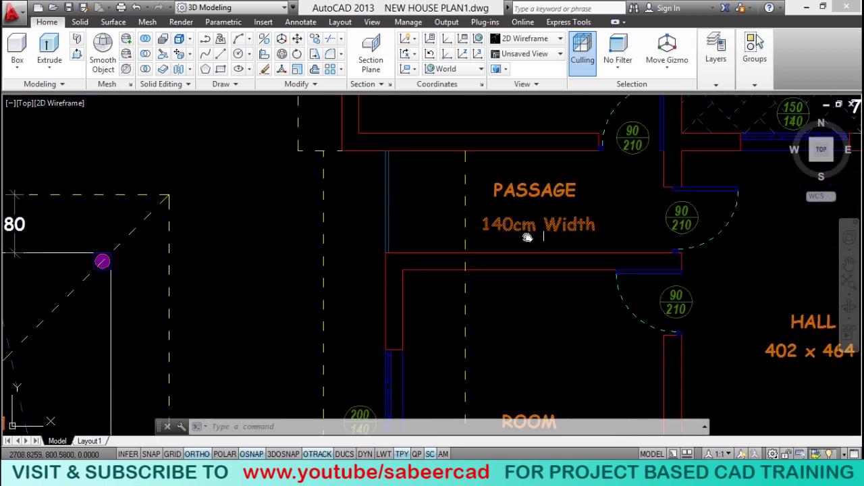
scroll(393, 172, "down", 2)
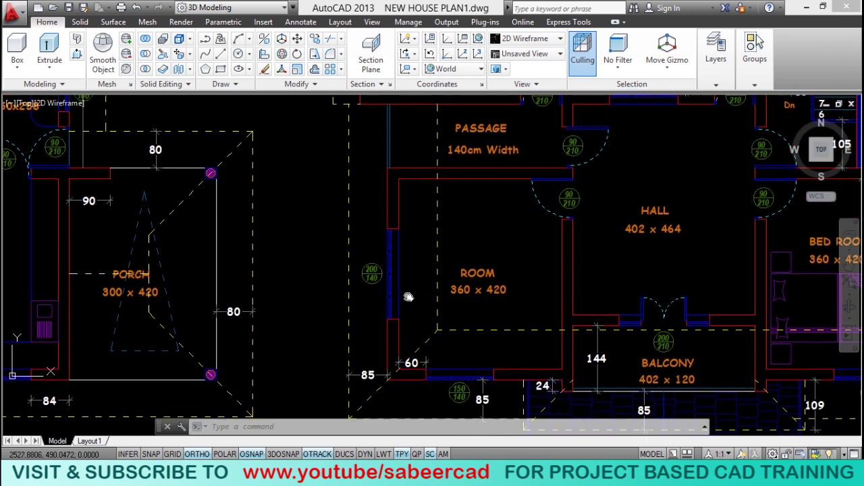
middle_click_drag(409, 299, 409, 264)
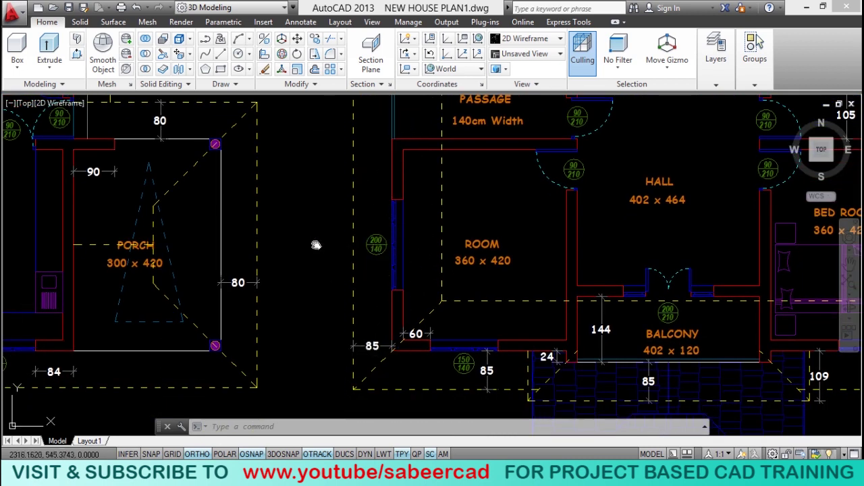
left_click(297, 258)
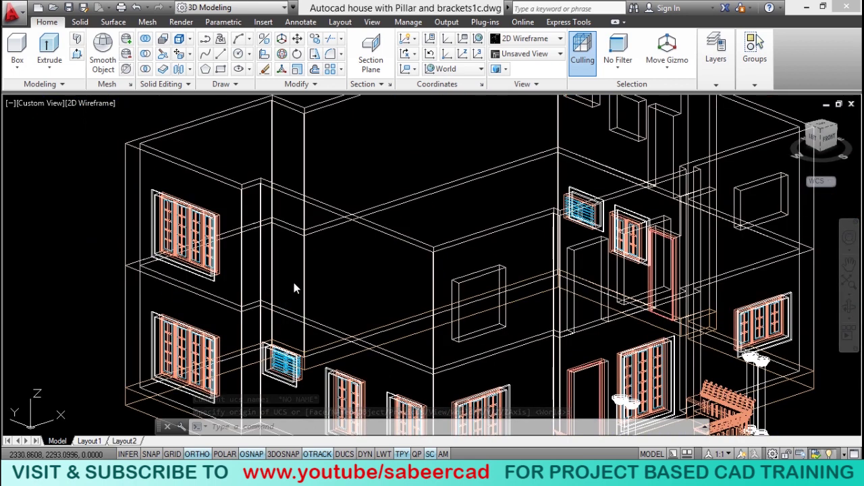
scroll(293, 284, "up", 3)
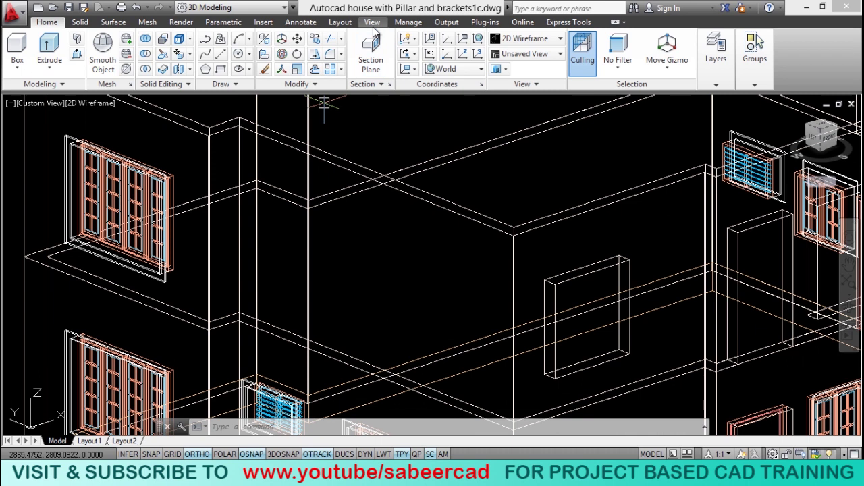
Align the UCS to the outer face of the blank first-floor wall between the recess and the house corner
left_click(371, 22)
left_click(233, 68)
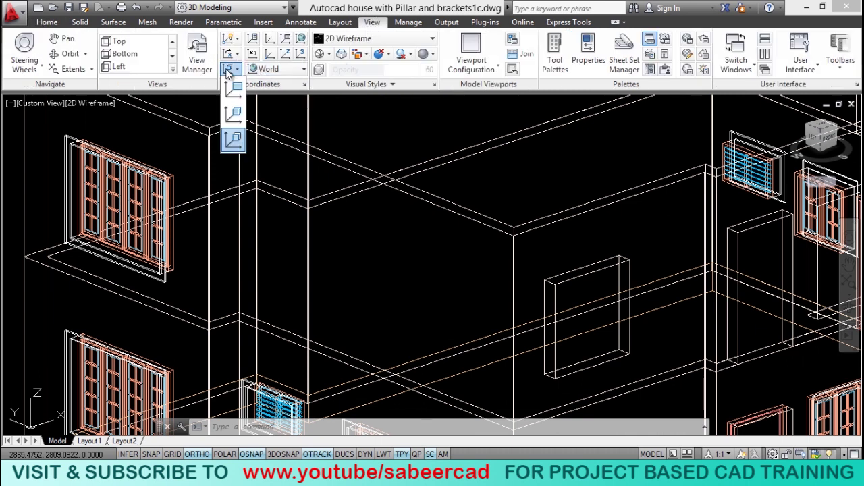
left_click(230, 143)
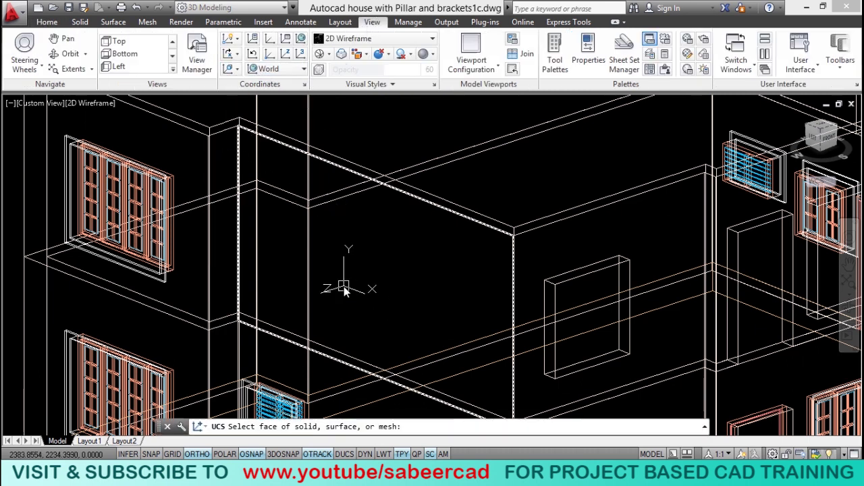
left_click(344, 286)
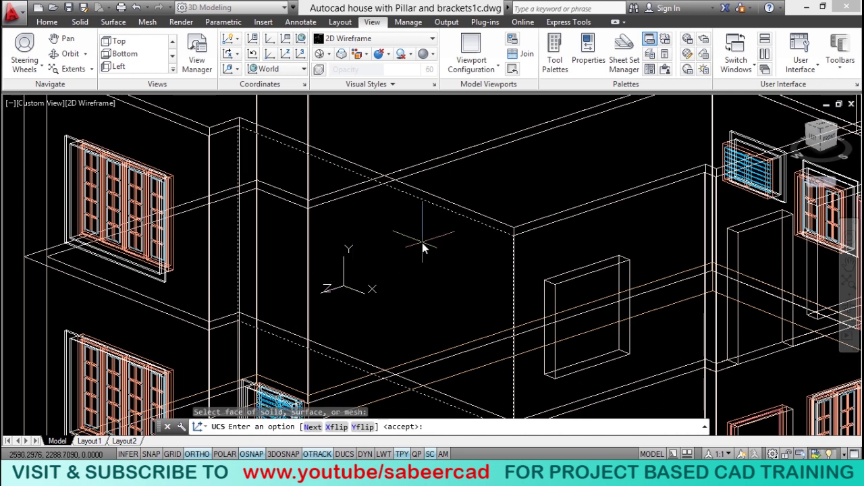
key("Return")
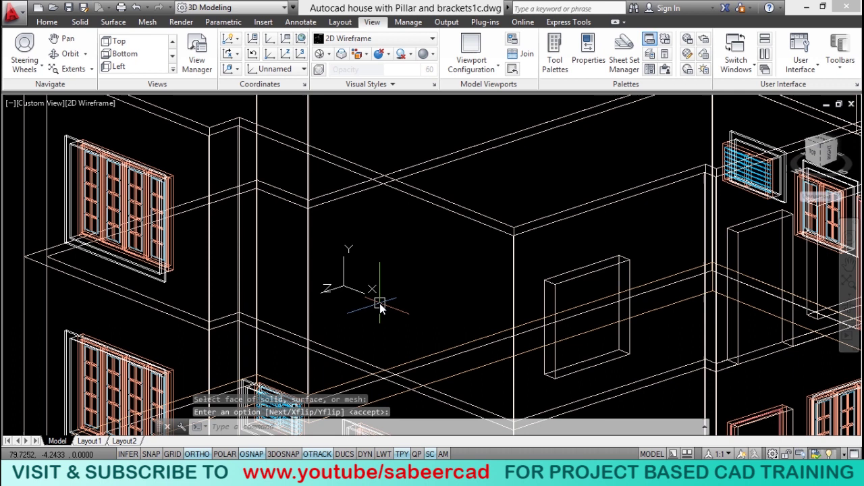
Draw a 140 by 210 rectangle on that wall face, starting from the wall's bottom corner at the recess
left_click(46, 22)
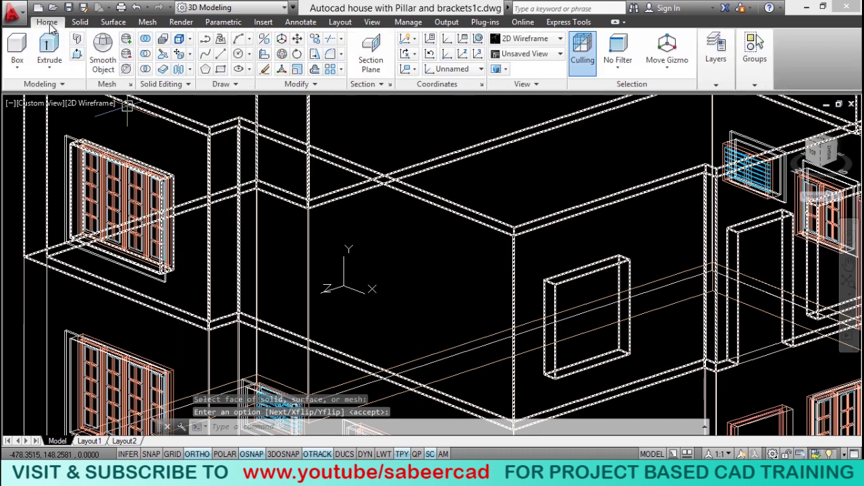
left_click(221, 71)
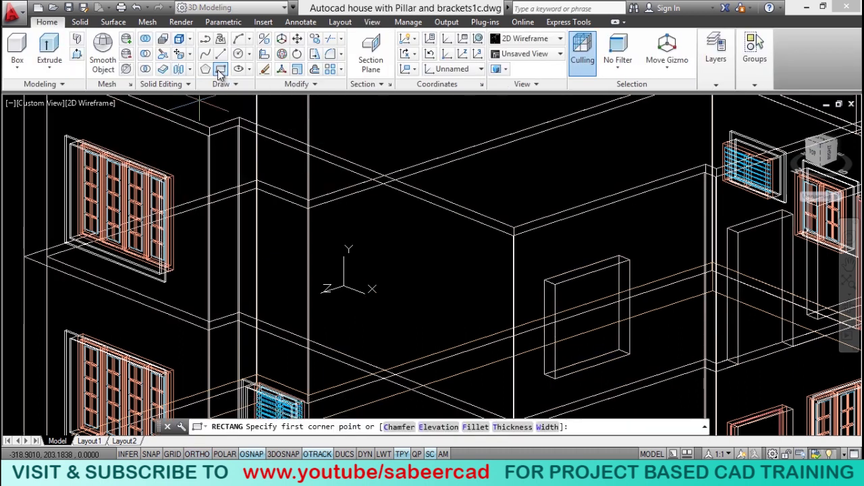
scroll(239, 331, "up", 2)
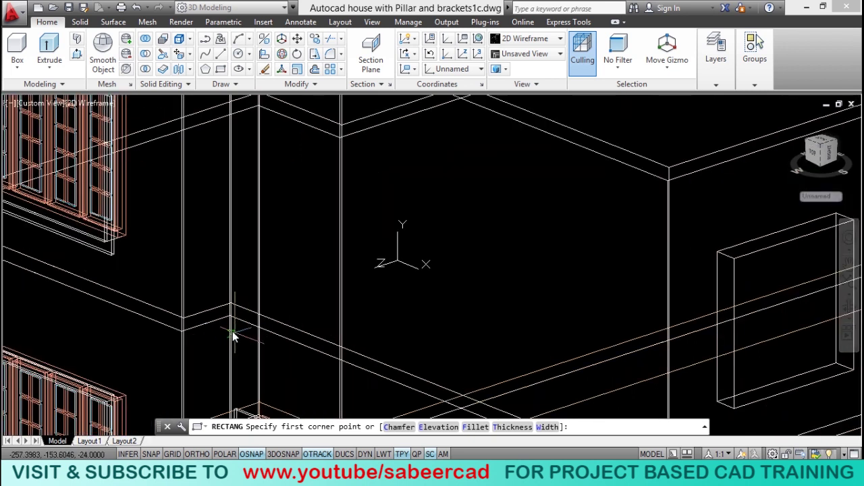
left_click(230, 318)
scroll(270, 314, "down", 2)
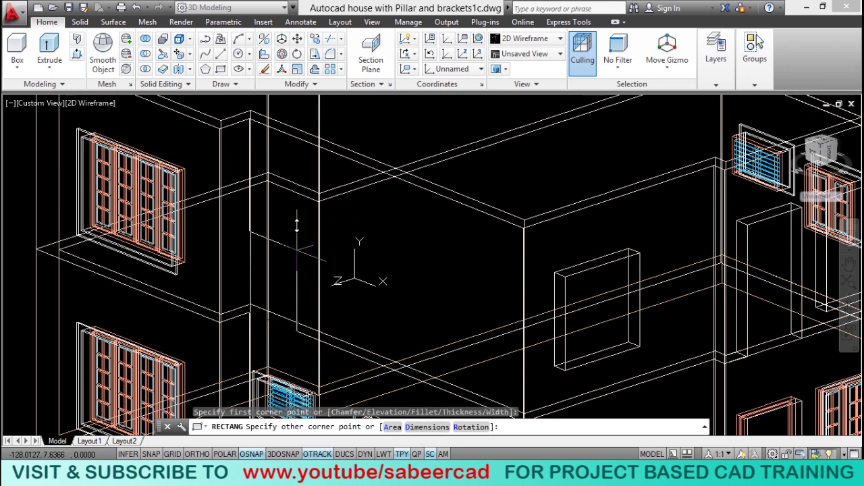
left_click(424, 428)
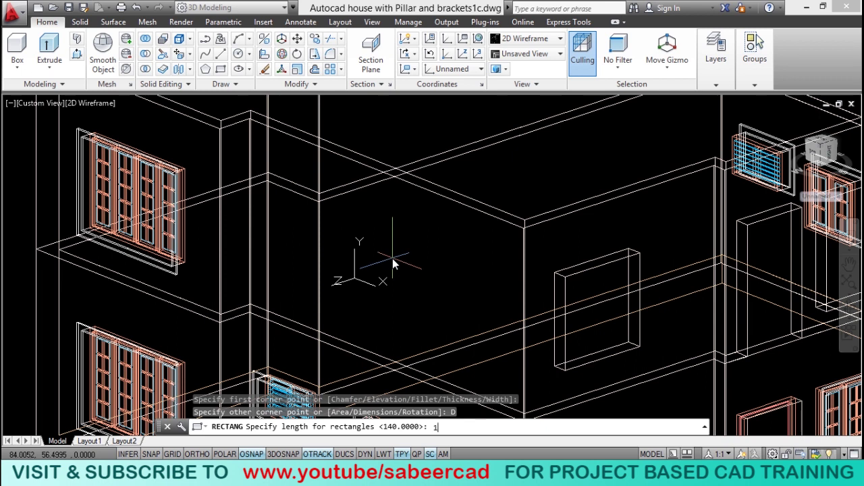
type("140")
key("Return")
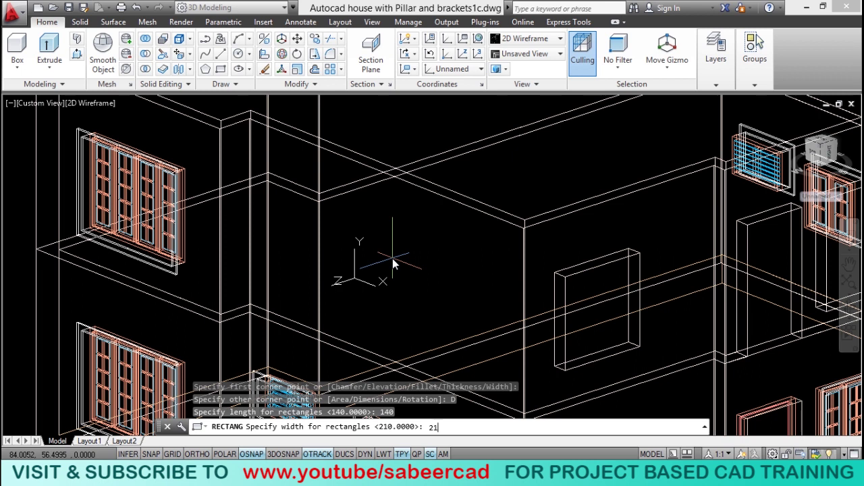
key("Return")
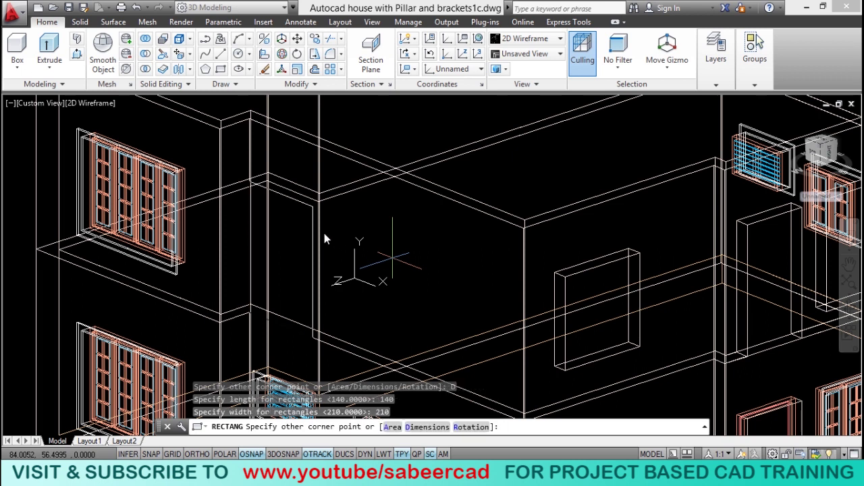
scroll(302, 217, "up", 2)
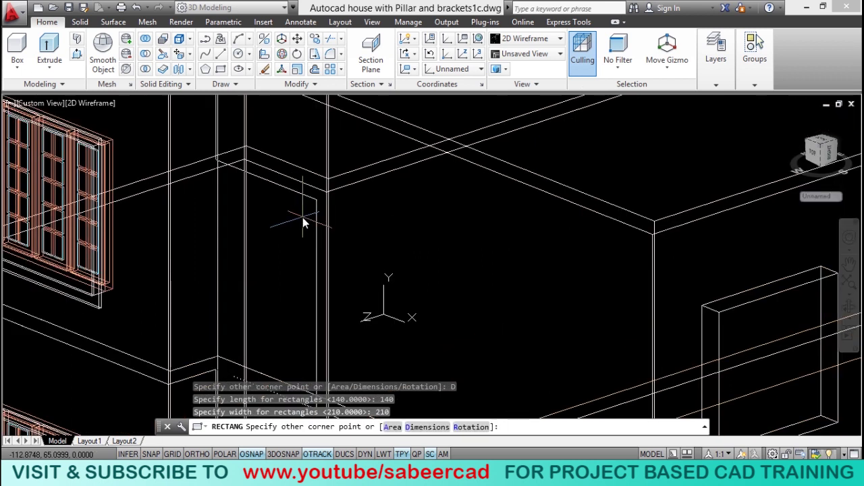
left_click(347, 202)
scroll(391, 284, "down", 3)
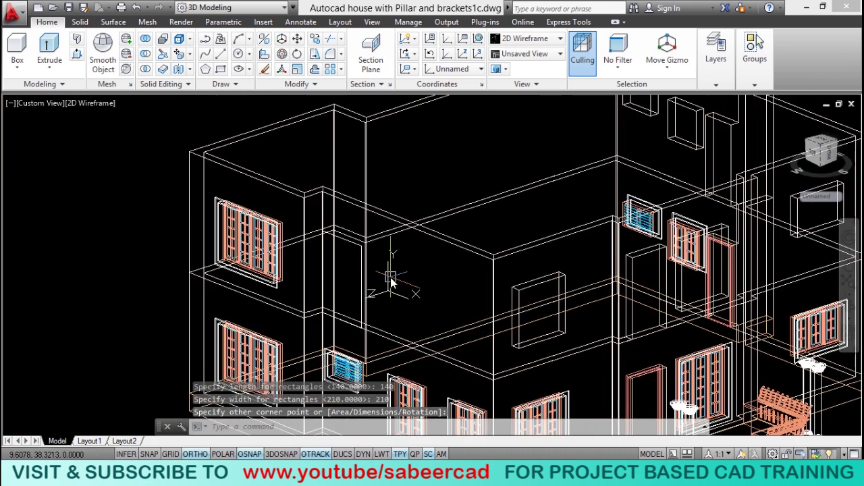
Show the model in the Realistic visual style and cut the 140 by 210 rectangle through the wall with Presspull
left_click(84, 103)
left_click(117, 177)
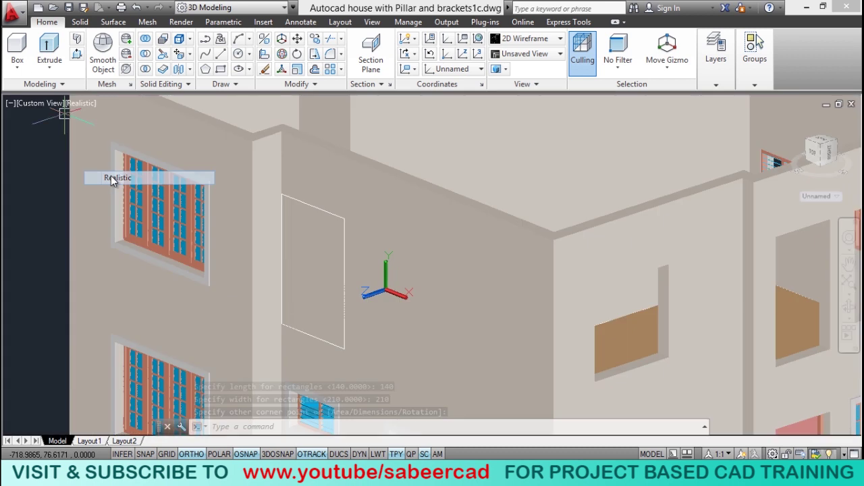
middle_click_drag(401, 337, 279, 324)
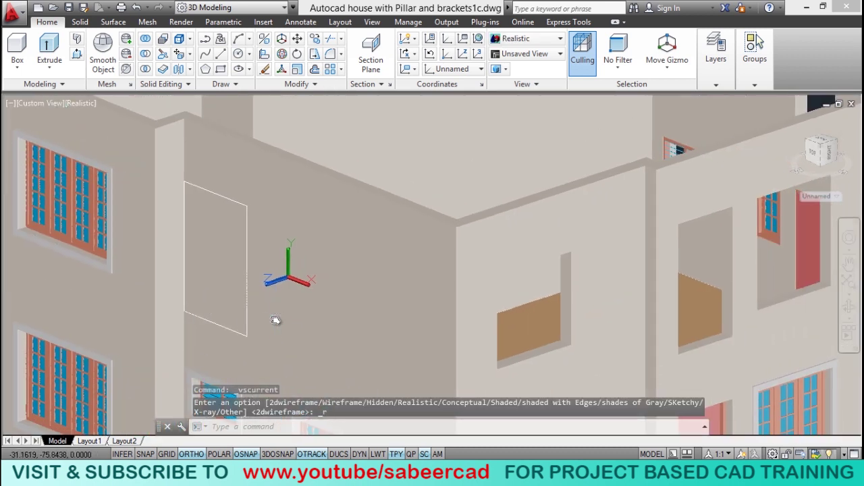
left_click(76, 57)
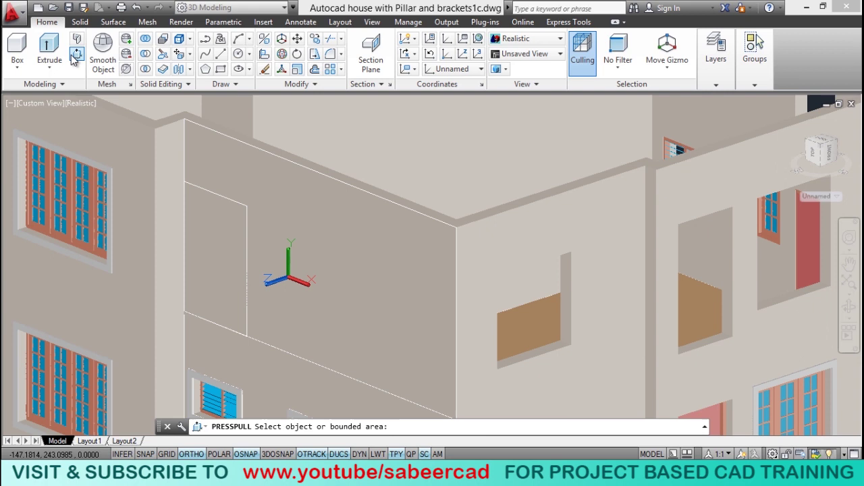
left_click(230, 289)
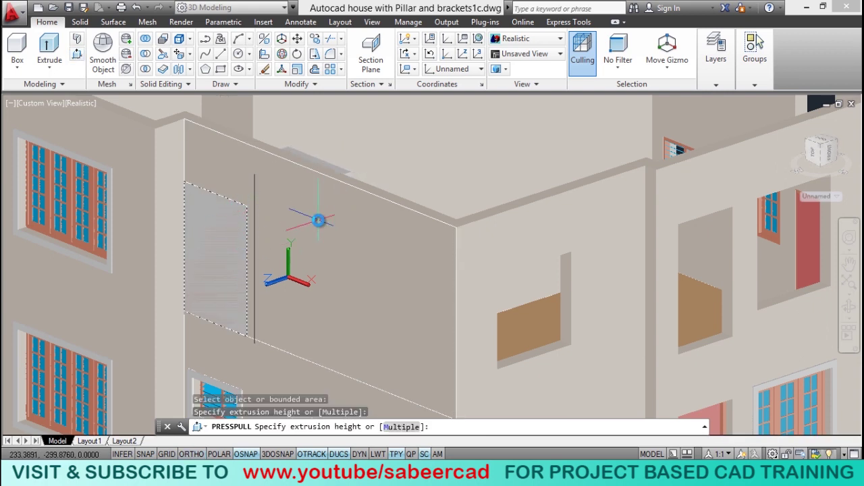
left_click(319, 221)
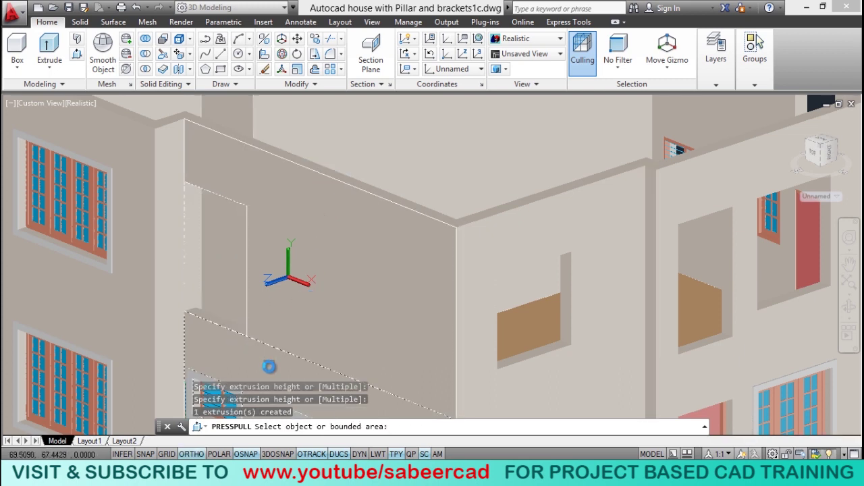
scroll(226, 237, "down", 3)
scroll(226, 270, "up", 4)
key("Escape")
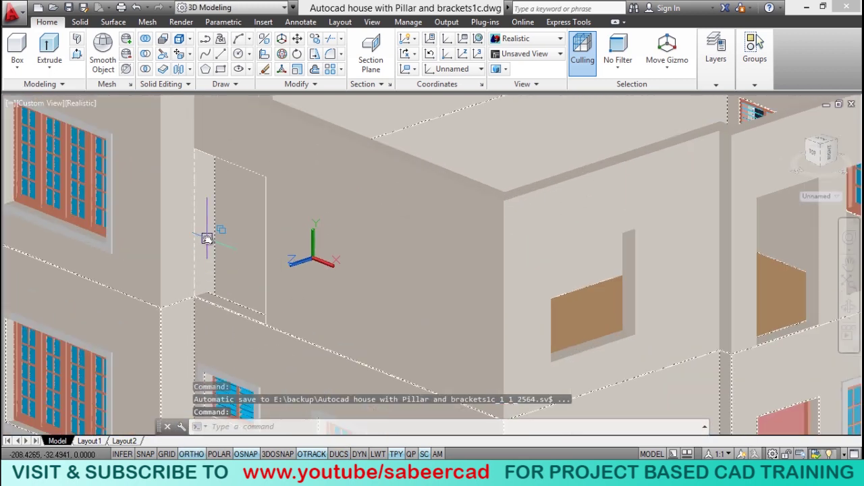
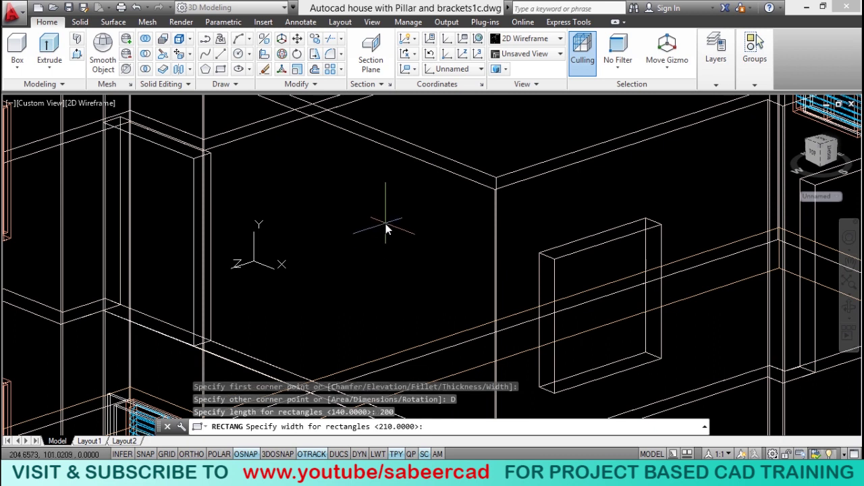
Complete the 200-long rectangle beside the new tall opening with a width of 150 and place it on the wall face
type("150")
key("Return")
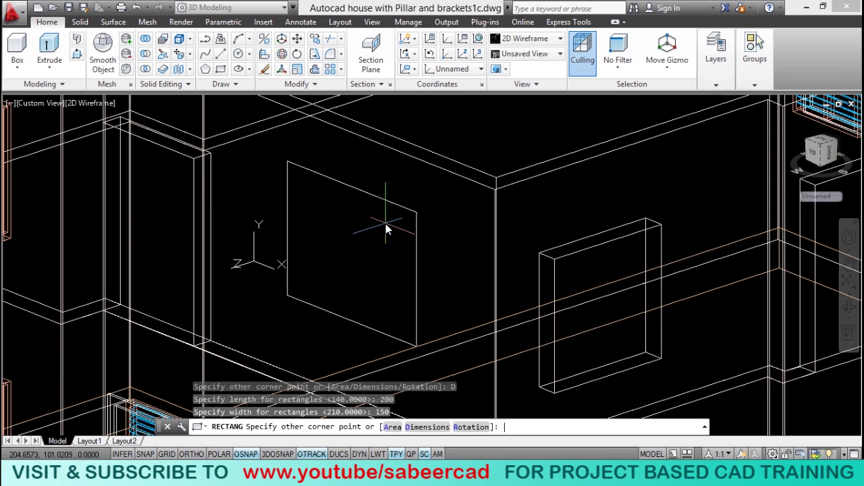
left_click(425, 214)
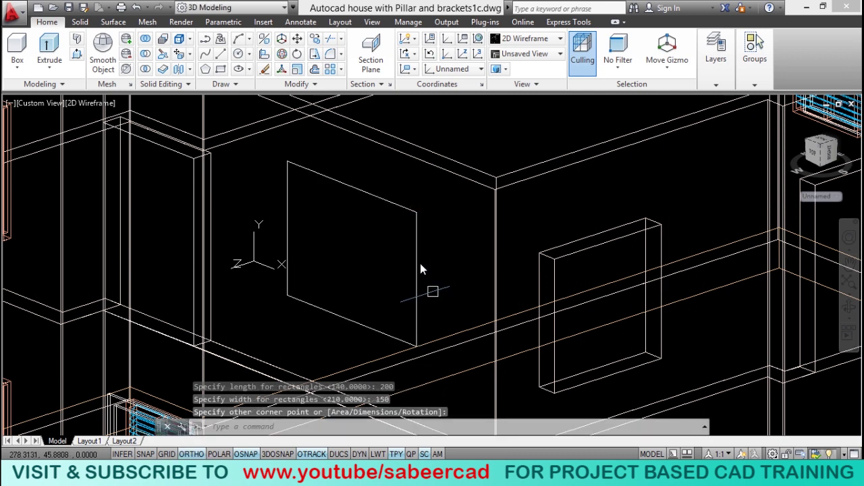
scroll(420, 265, "down", 3)
scroll(446, 254, "up", 4)
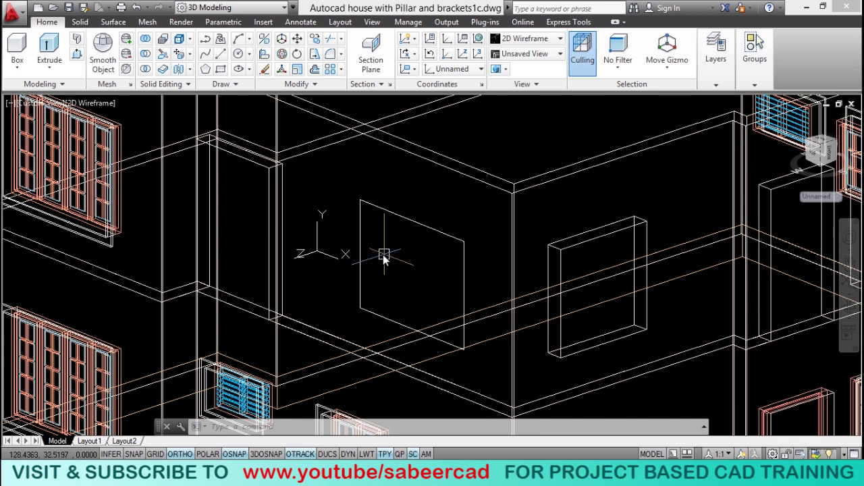
Draw a polyline guide from the tall opening's upper outer corner, perpendicular to the vertical edge at the house corner
left_click(282, 177)
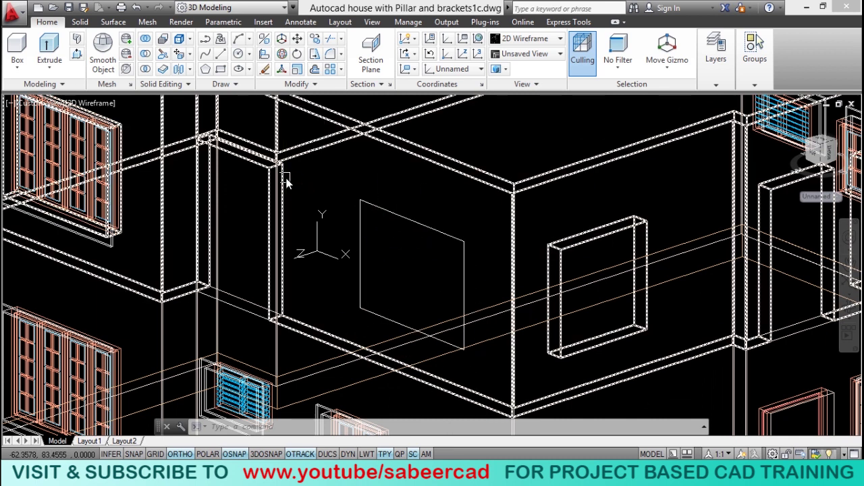
left_click(205, 40)
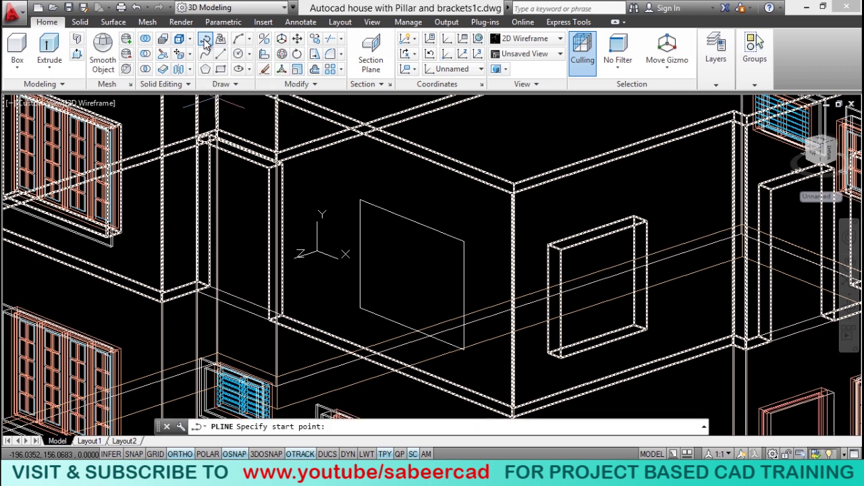
left_click(270, 179)
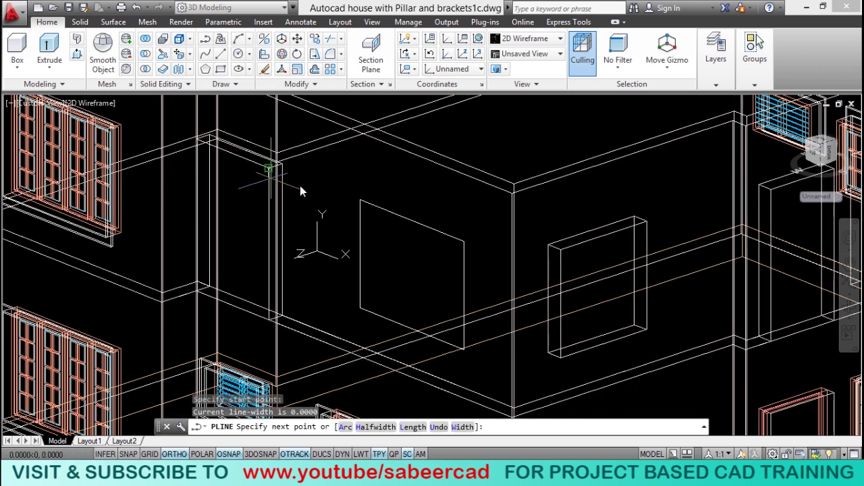
right_click(380, 188, "shift")
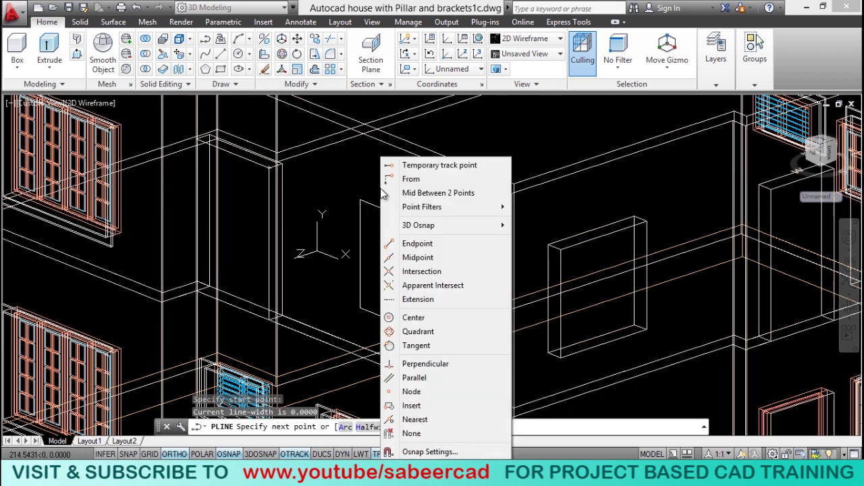
left_click(437, 365)
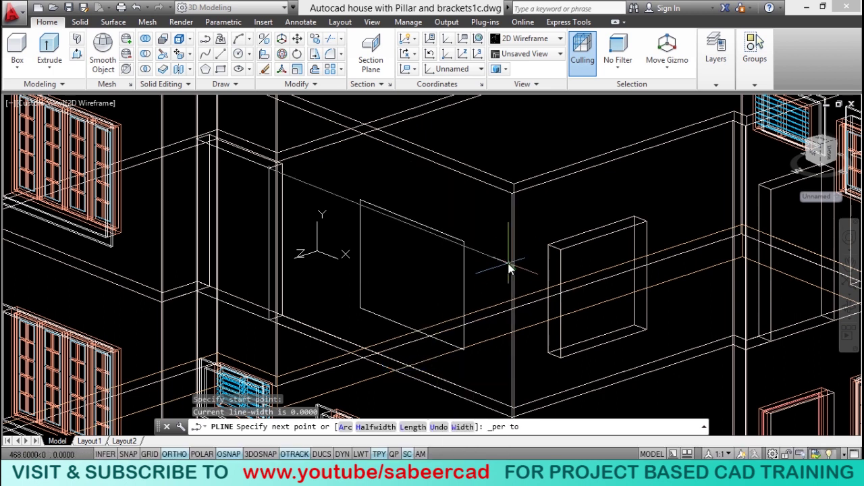
left_click(509, 268)
key("Return")
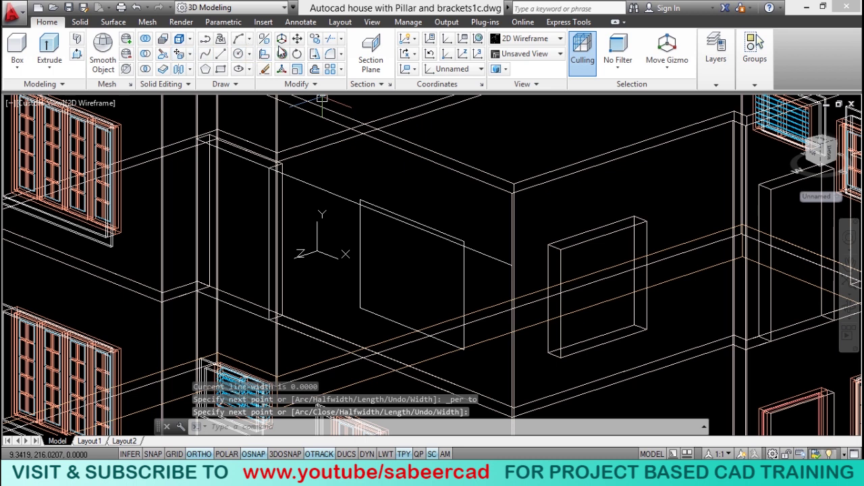
Move the 200 by 150 rectangle so the midpoint of its top edge lies on the midpoint of the guide line
left_click(297, 38)
left_click(419, 223)
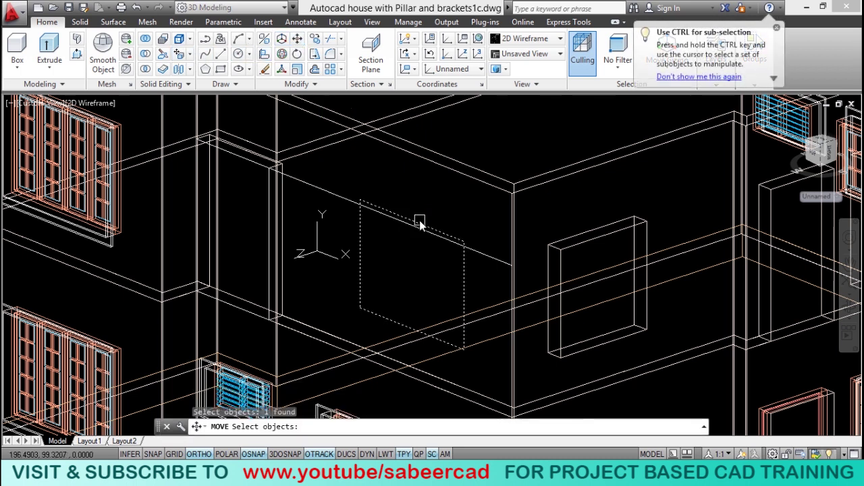
key("Return")
scroll(419, 221, "up", 3)
left_click(407, 225)
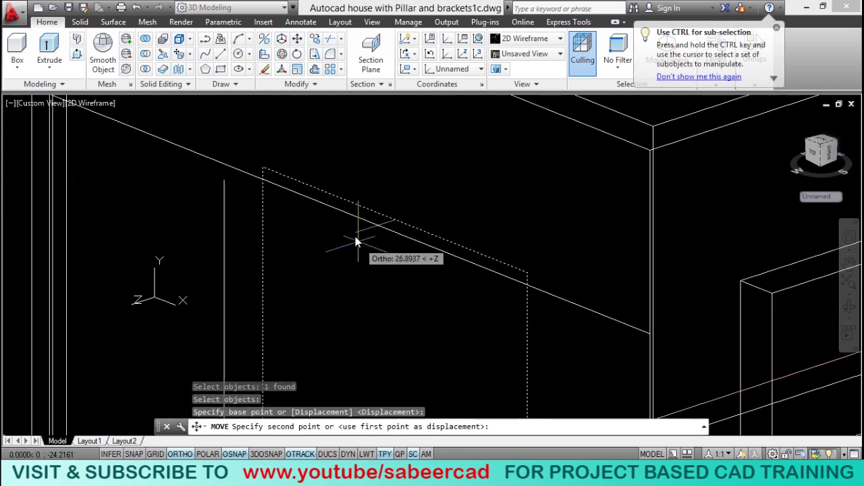
left_click(343, 213)
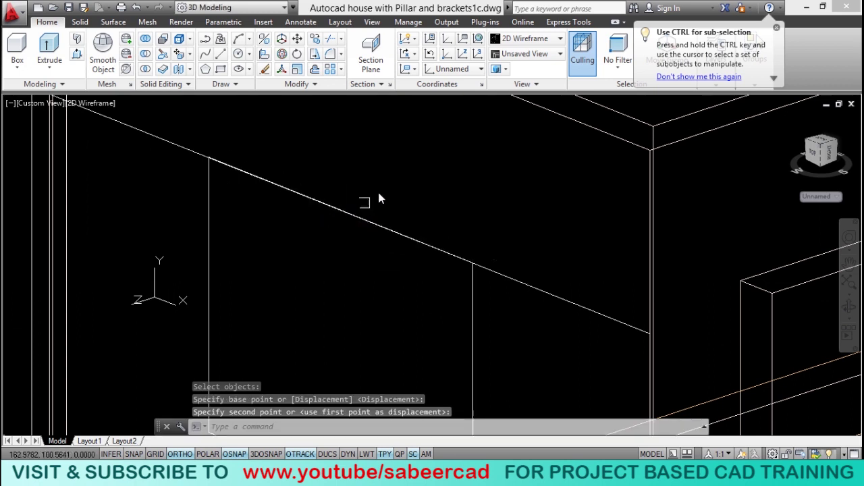
Erase the guide line running from the tall opening to the house corner
scroll(375, 204, "down", 3)
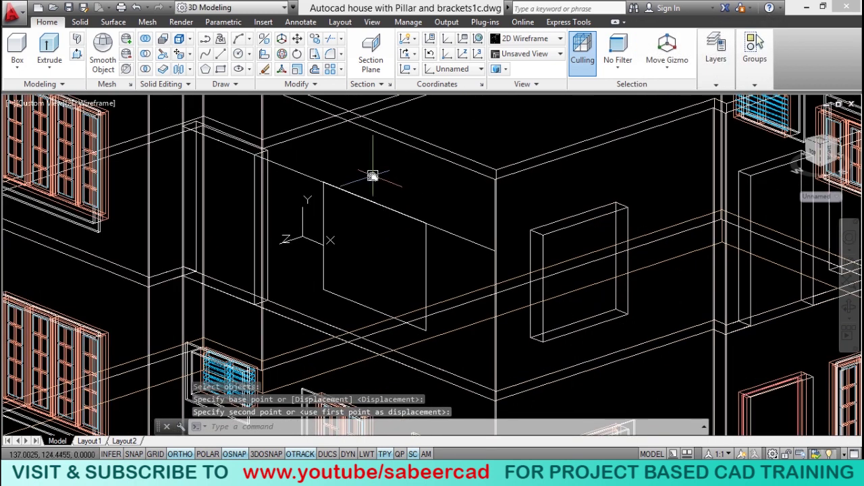
middle_click_drag(372, 176, 362, 191)
left_click(461, 255)
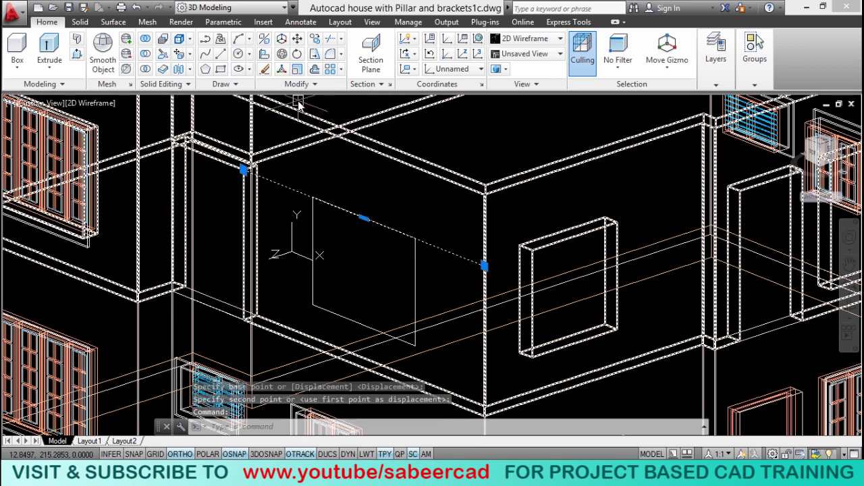
left_click(263, 71)
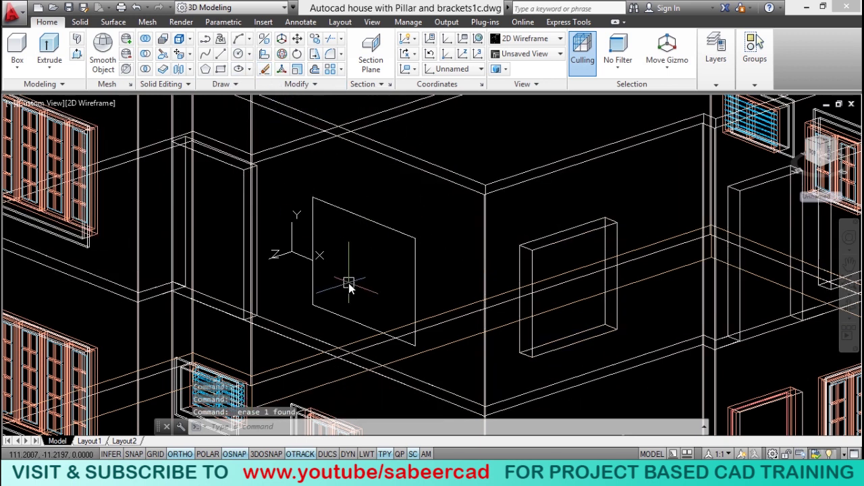
Cut the 200 by 150 rectangle through the wall's thickness with Presspull to make a window opening
left_click(76, 54)
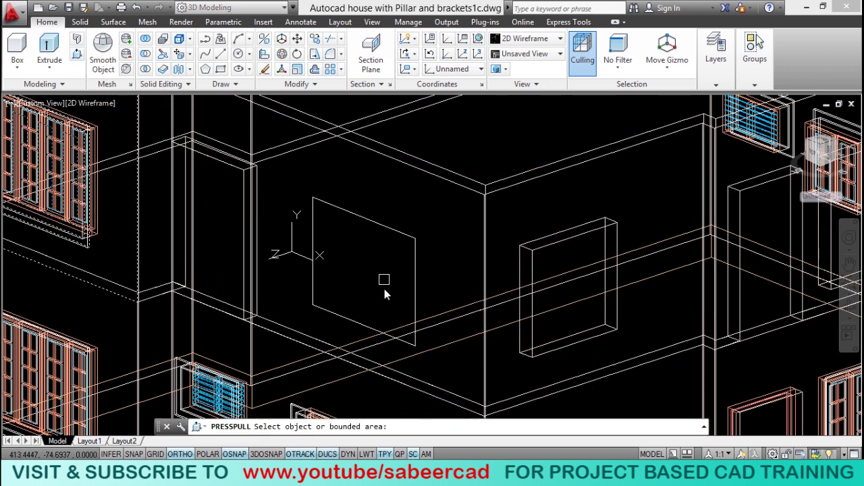
left_click(364, 271)
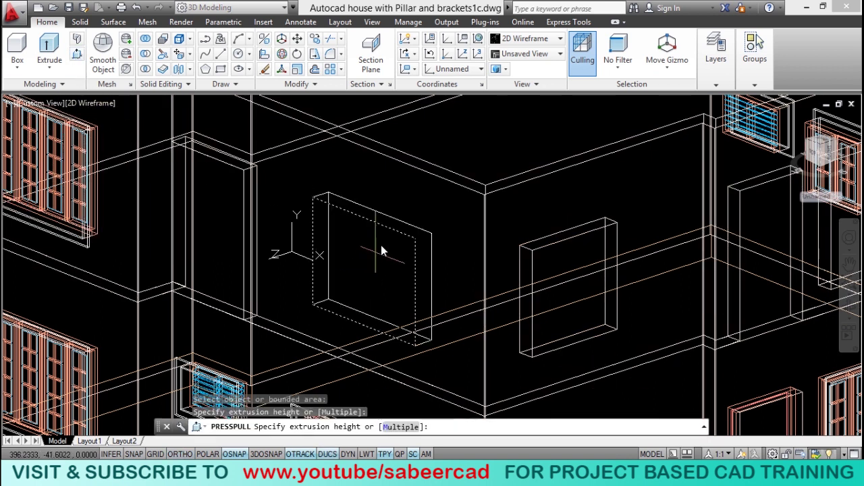
left_click(473, 132)
key("Return")
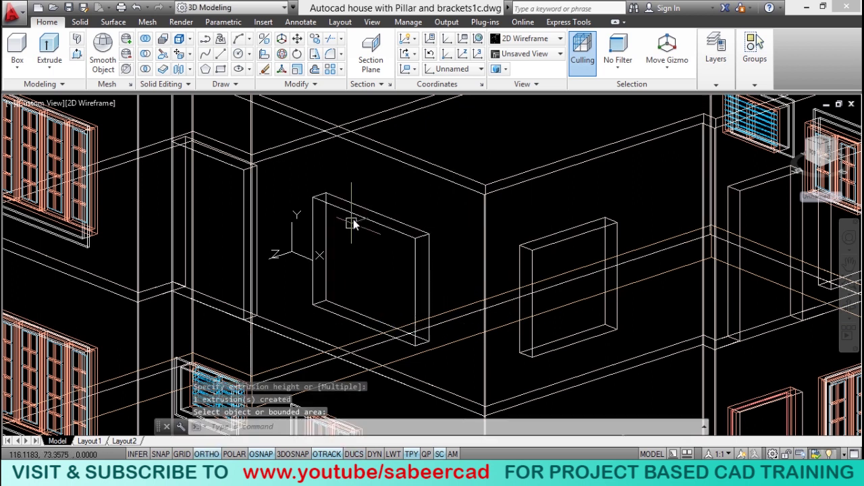
Check the new window opening in the Realistic visual style and return to 2D Wireframe
left_click(84, 103)
left_click(116, 177)
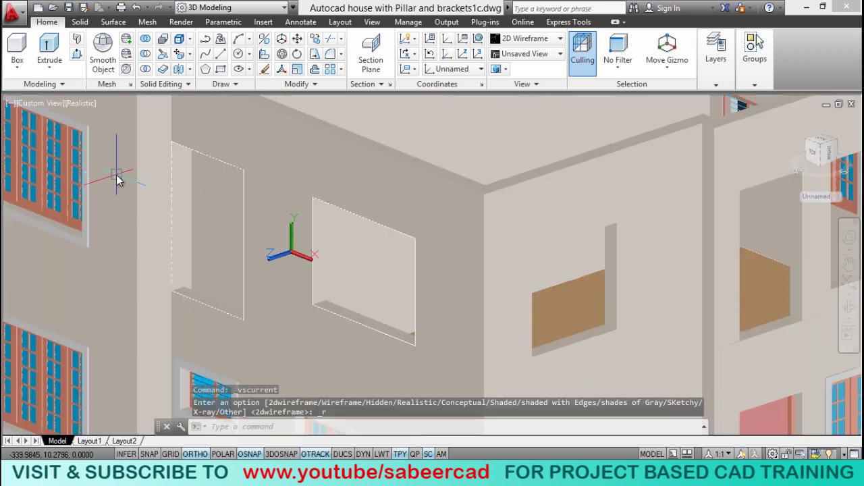
left_click(81, 102)
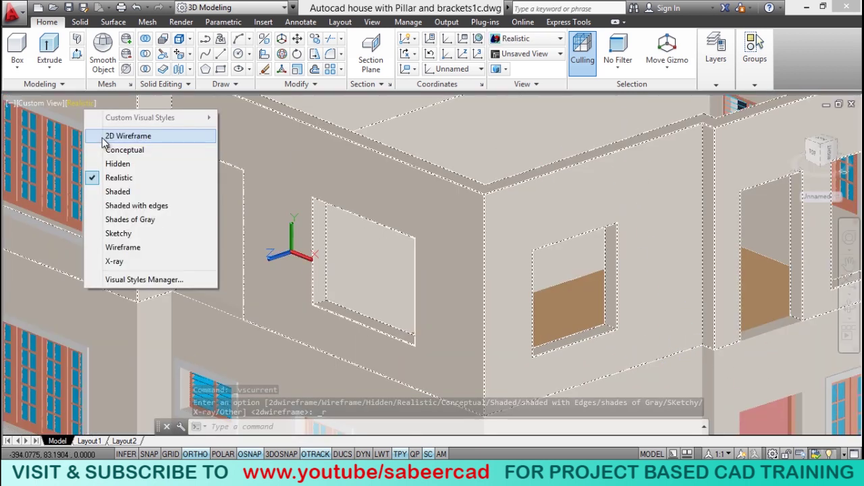
left_click(109, 136)
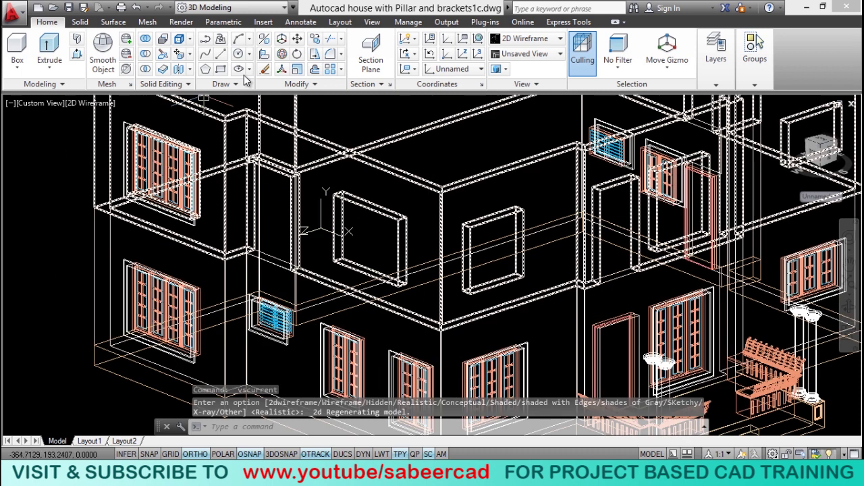
Copy the first-floor four-panel window with its frame from its lower corner to the matching corner of the new opening
left_click(265, 53)
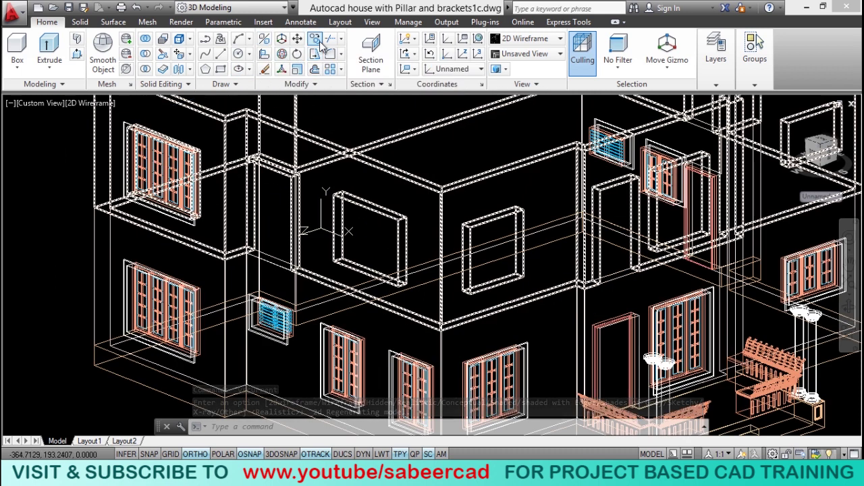
left_click(69, 113)
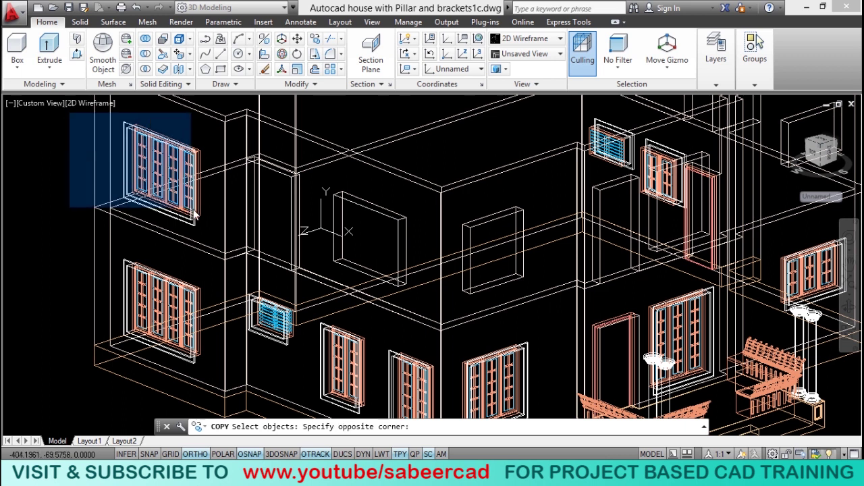
left_click(227, 236)
key("Return")
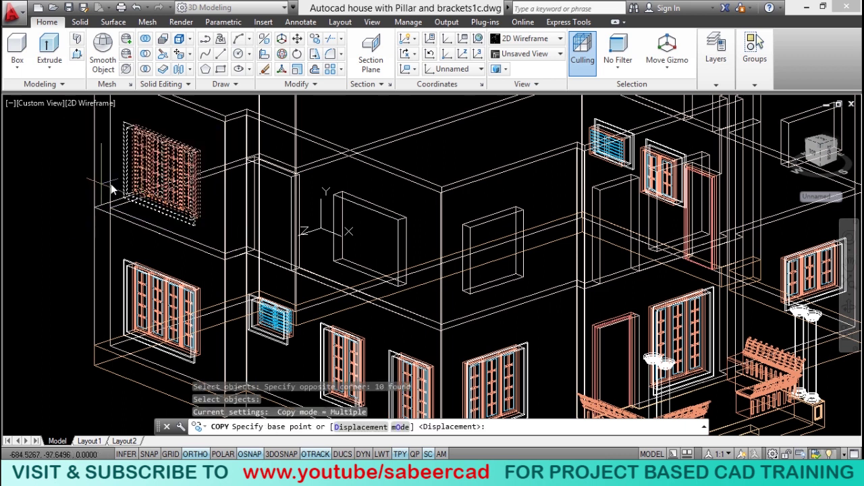
scroll(110, 183, "up", 5)
scroll(155, 255, "up", 3)
left_click(177, 224)
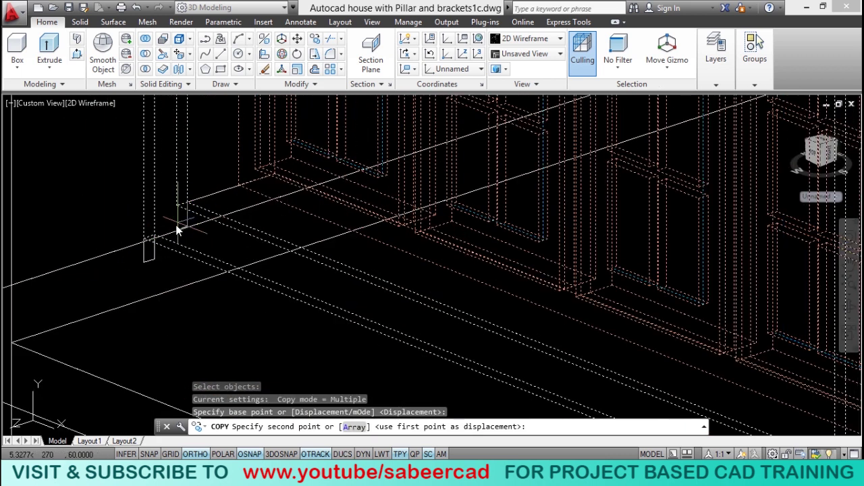
scroll(177, 226, "down", 2)
scroll(177, 229, "down", 5)
scroll(295, 275, "up", 5)
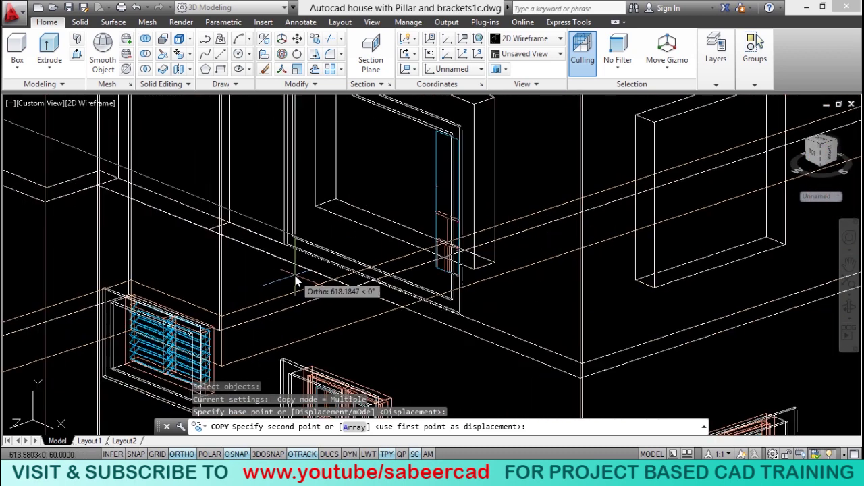
left_click(314, 209)
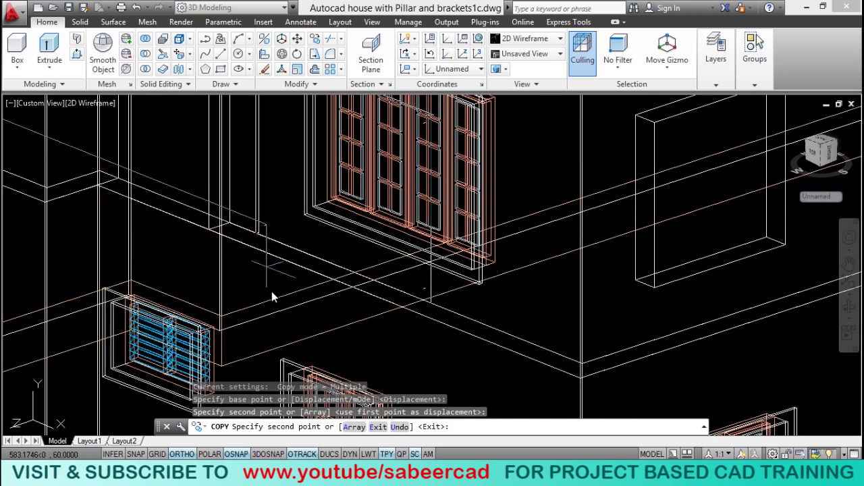
key("Escape")
Display the house in the Realistic visual style around the copied window
scroll(351, 277, "down", 5)
scroll(324, 257, "up", 5)
left_click(90, 102)
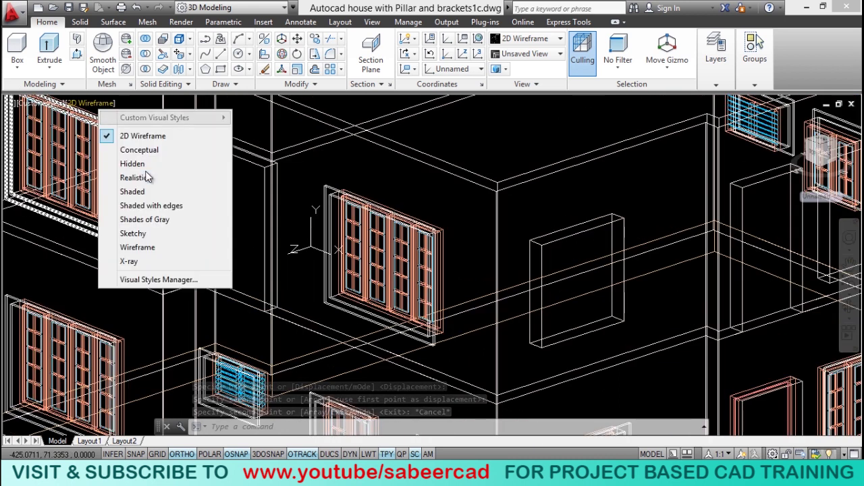
left_click(135, 178)
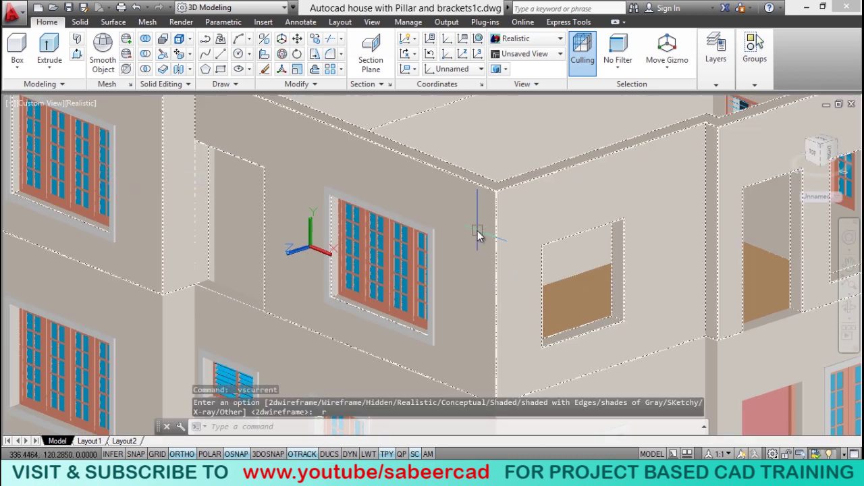
scroll(256, 270, "up", 1)
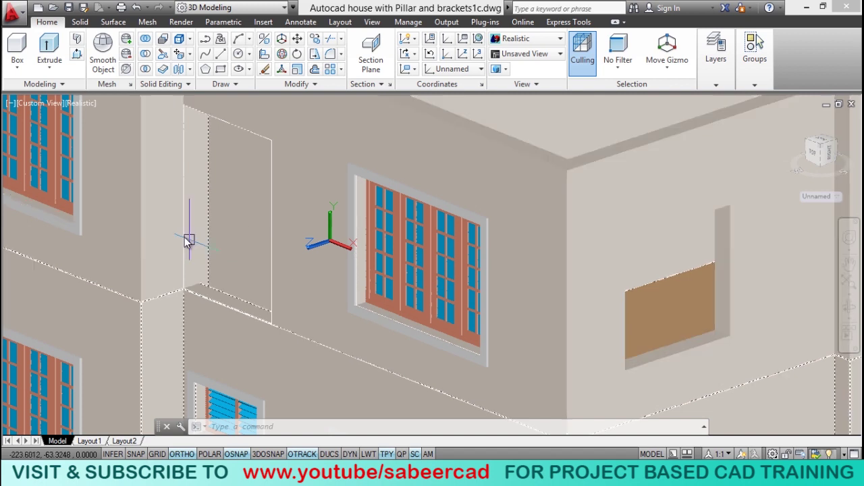
Choose 3D WALL as the current layer
left_click(720, 85)
left_click(771, 130)
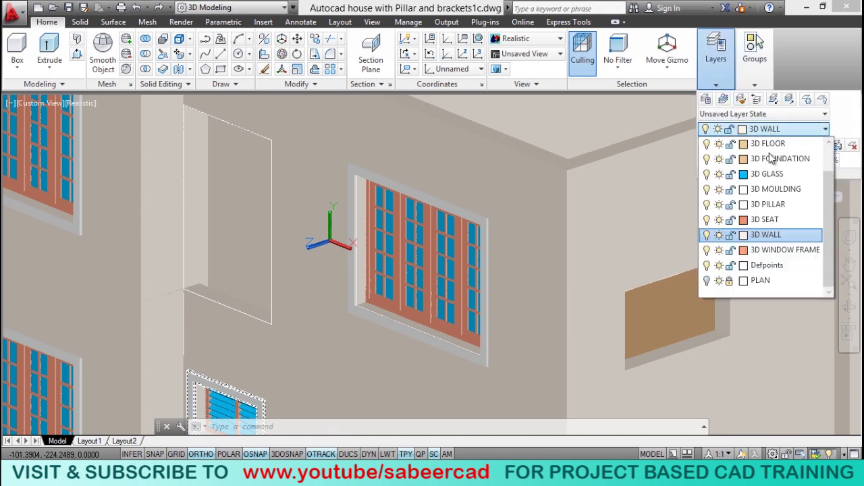
left_click(767, 236)
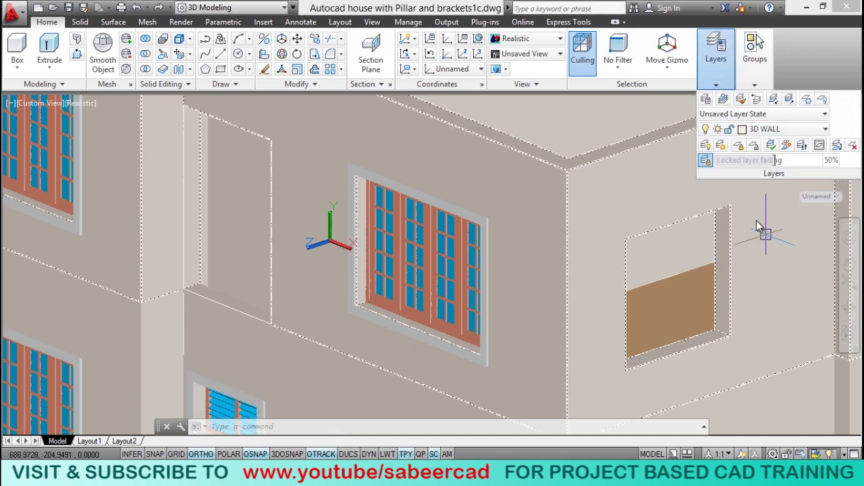
Draw a rectangle of length 140 and width 75 from the tall opening's lower outer corner, placed upward inside the opening
left_click(221, 69)
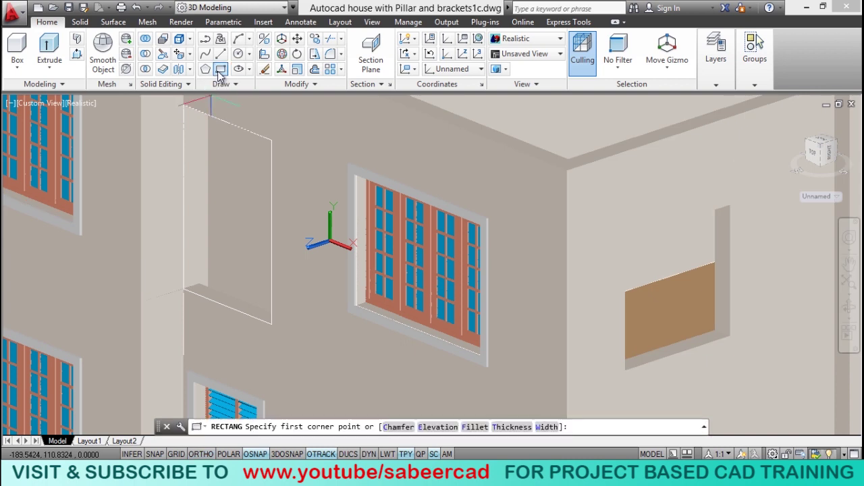
left_click(187, 299)
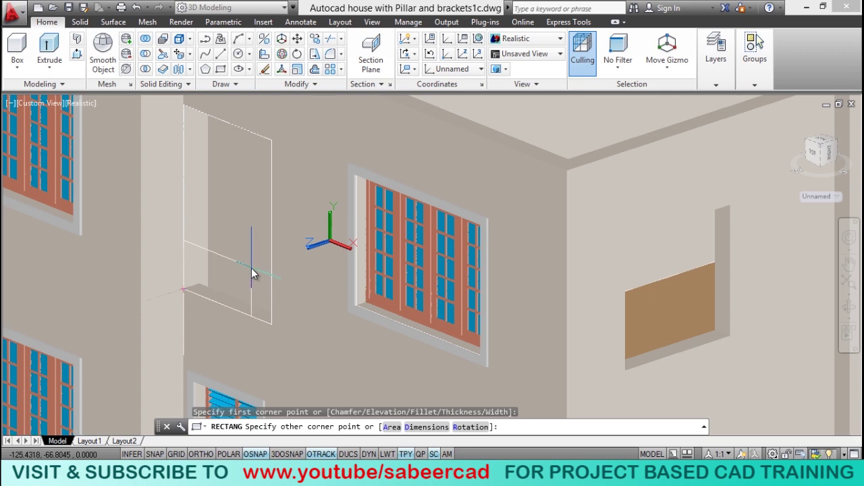
type("d")
key("Return")
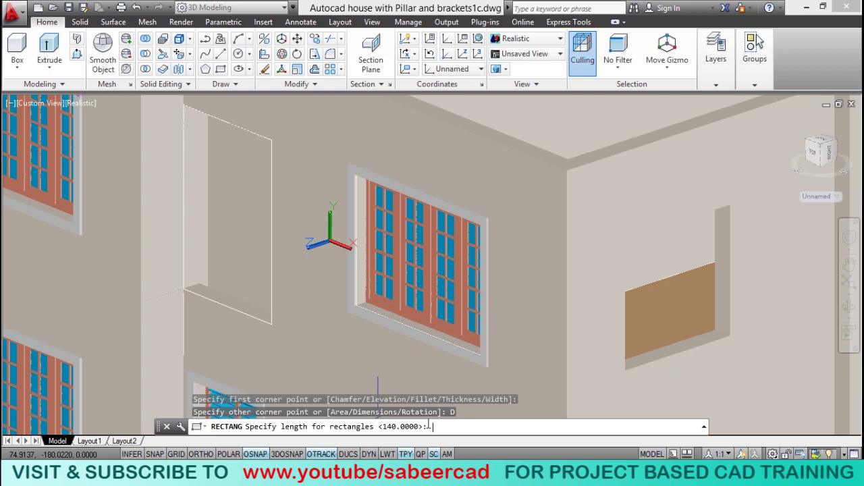
type("140")
key("Return")
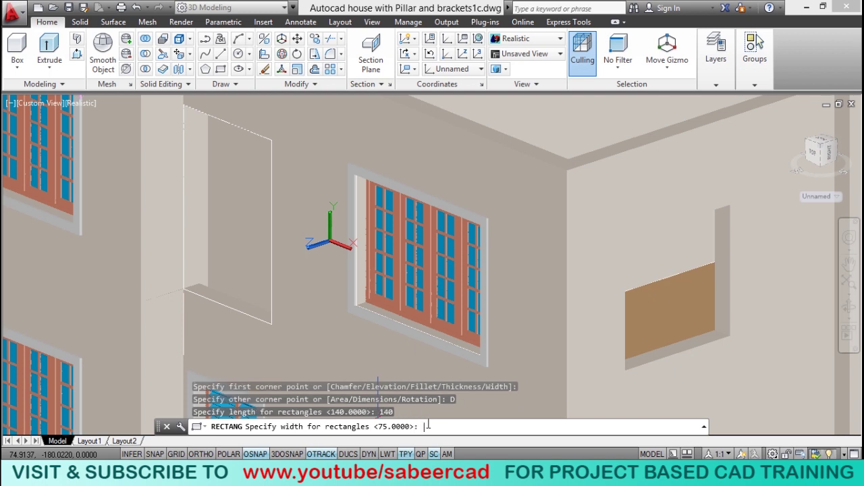
type("75")
key("Return")
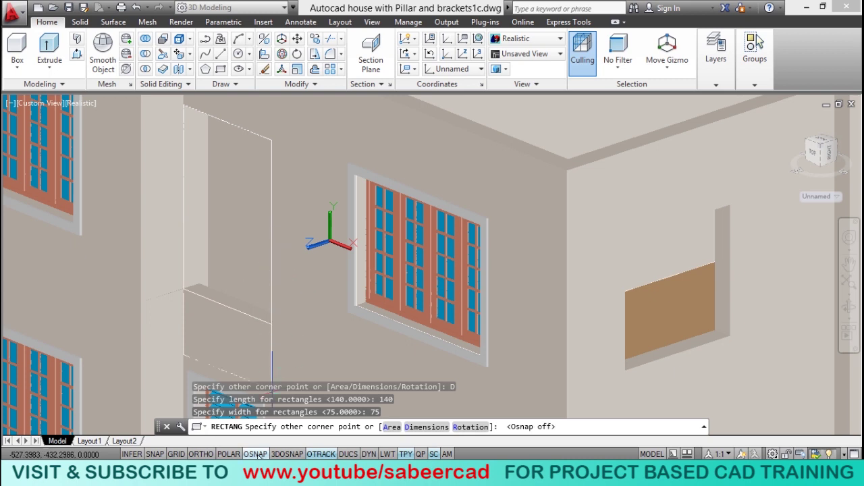
key("F8")
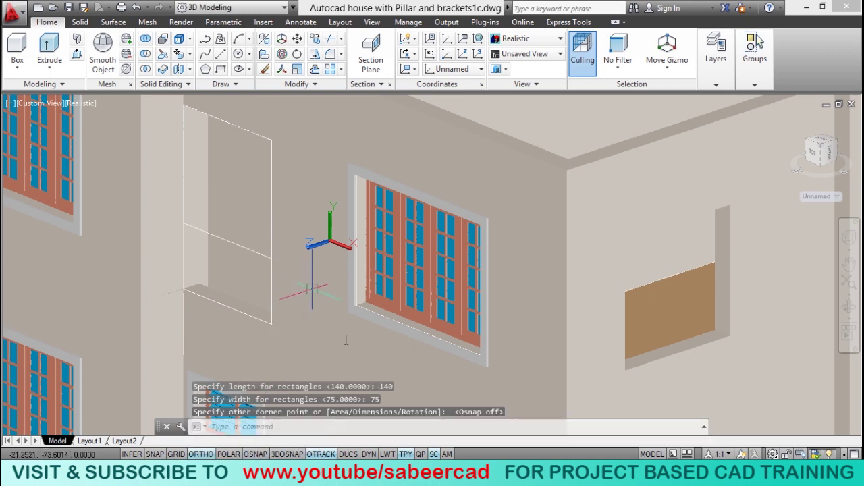
key("Escape")
key("Escape")
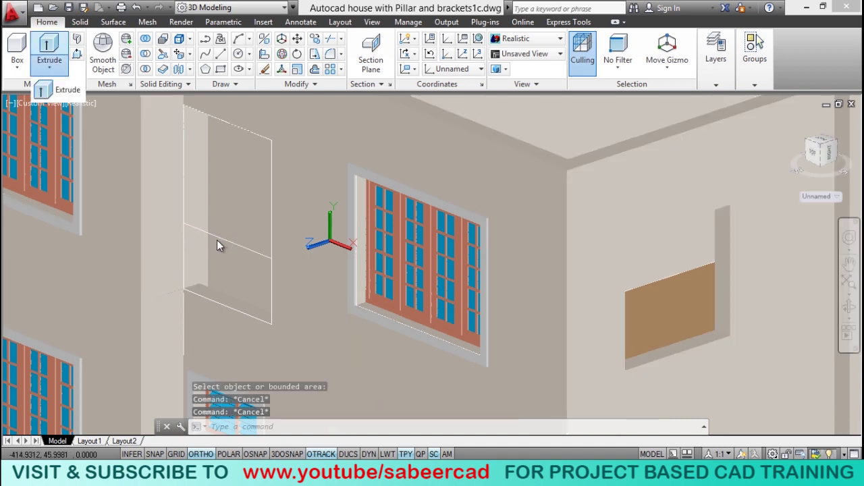
Extrude the 140 by 75 rectangle polyline by -10 to form a low wall in the tall opening
left_click(67, 89)
left_click(230, 241)
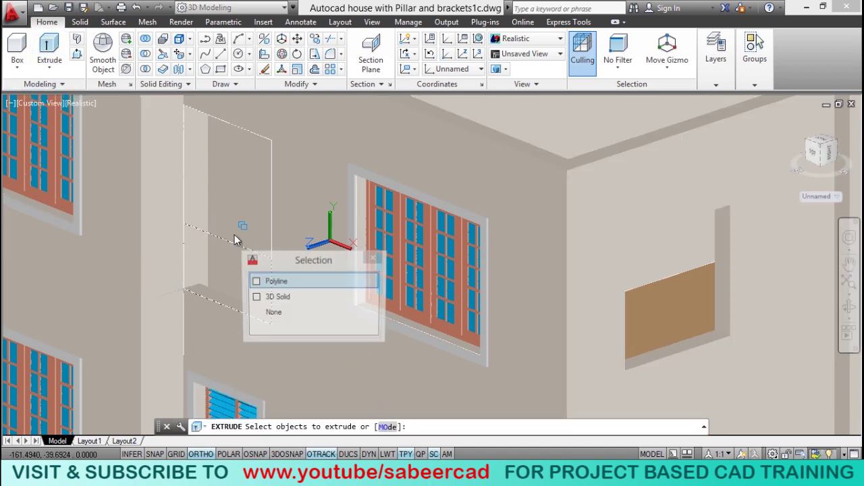
left_click(276, 280)
key("Return")
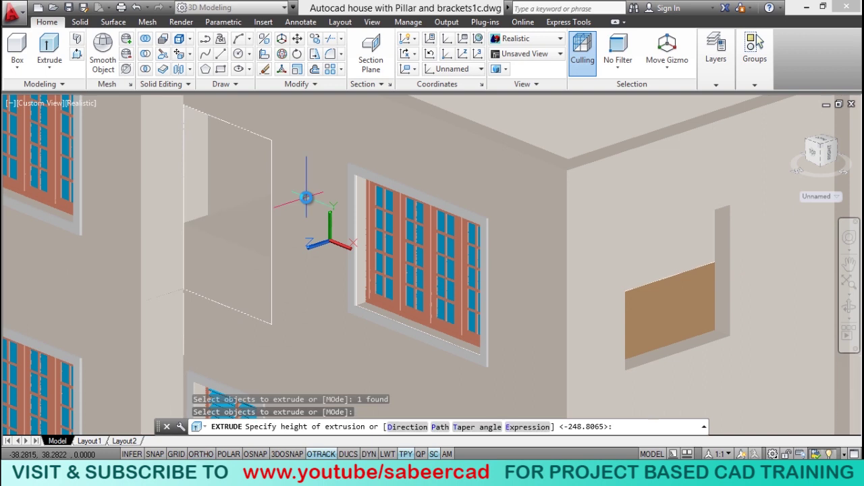
type("-10")
key("Return")
Align the UCS to the narrow wall face perpendicular to the low wall, beside the tall opening
middle_click_drag(156, 291, 170, 257, "shift")
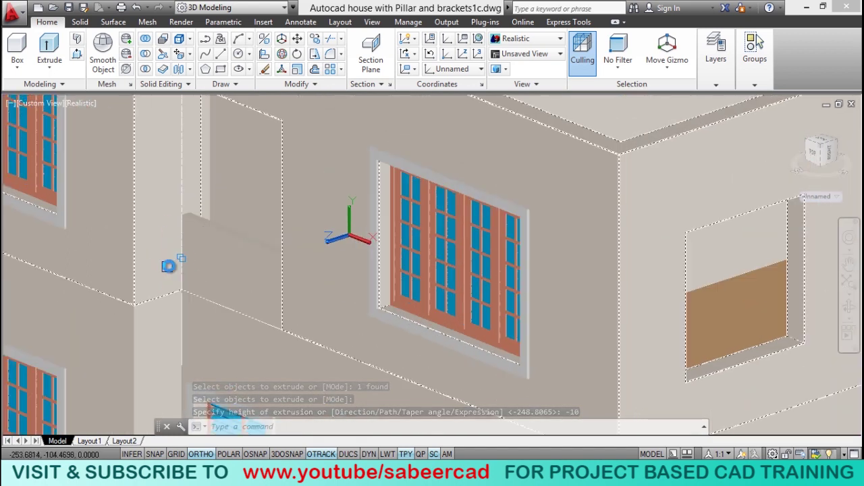
left_click(372, 23)
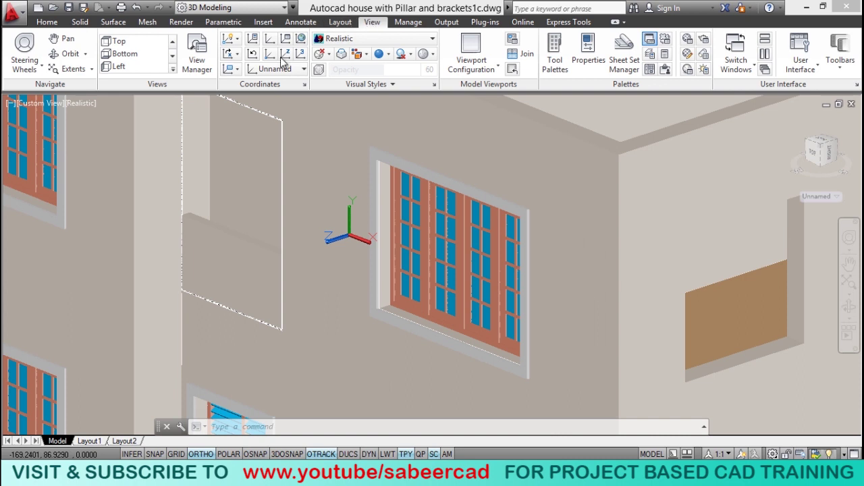
left_click(236, 70)
left_click(231, 142)
left_click(155, 262)
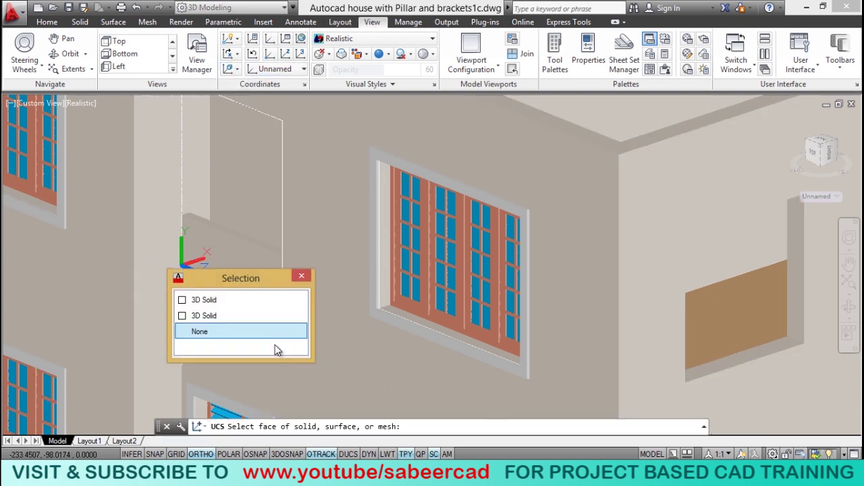
left_click(206, 301)
key("Return")
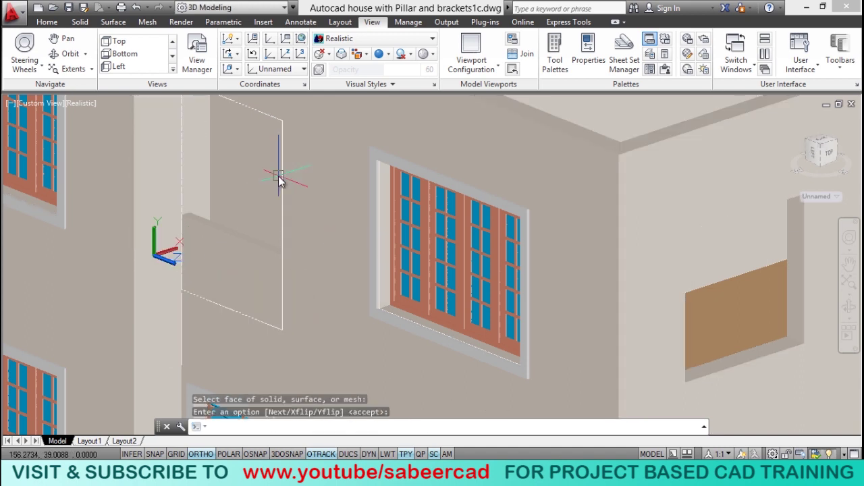
Draw a stepped polyline profile from the low wall's upper outer corner: 10 outward, 5 down, 5 inward and 5 down, with object snap on
scroll(181, 226, "up", 2)
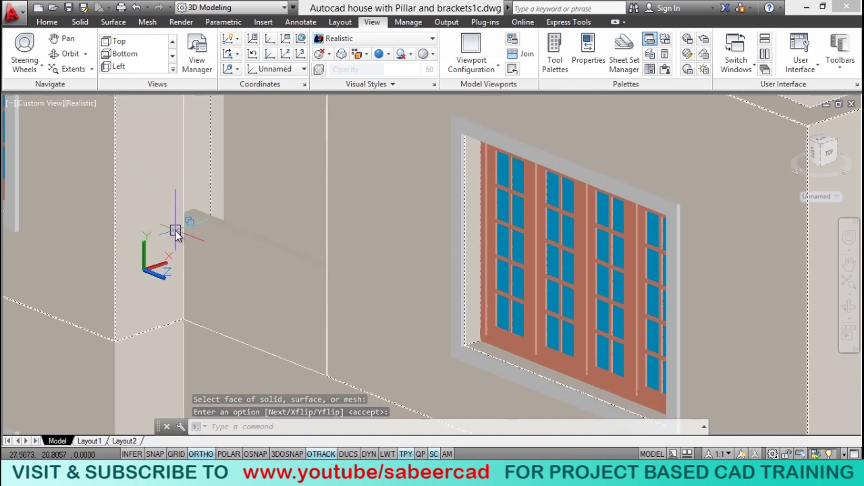
left_click(47, 21)
left_click(207, 39)
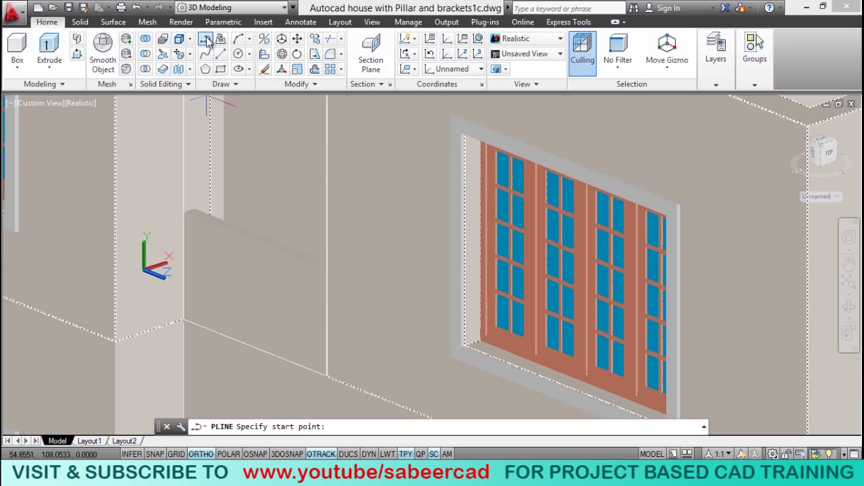
left_click(255, 454)
left_click(184, 210)
scroll(145, 240, "up", 2)
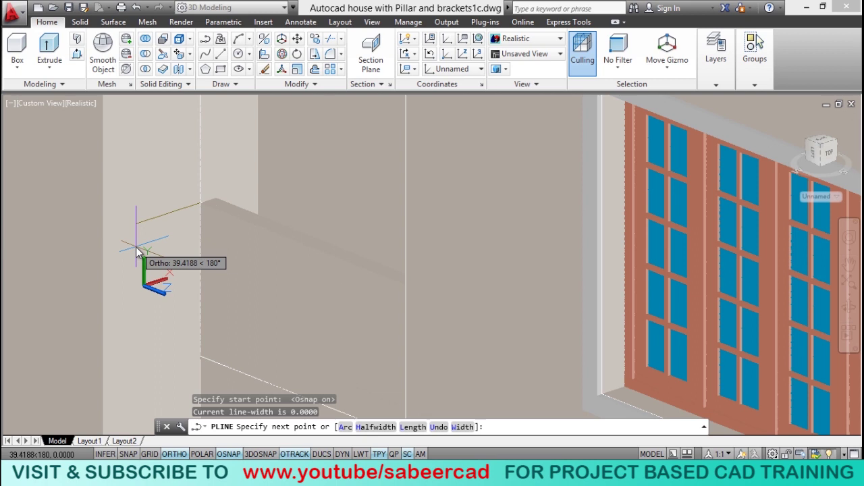
type("10")
key("Return")
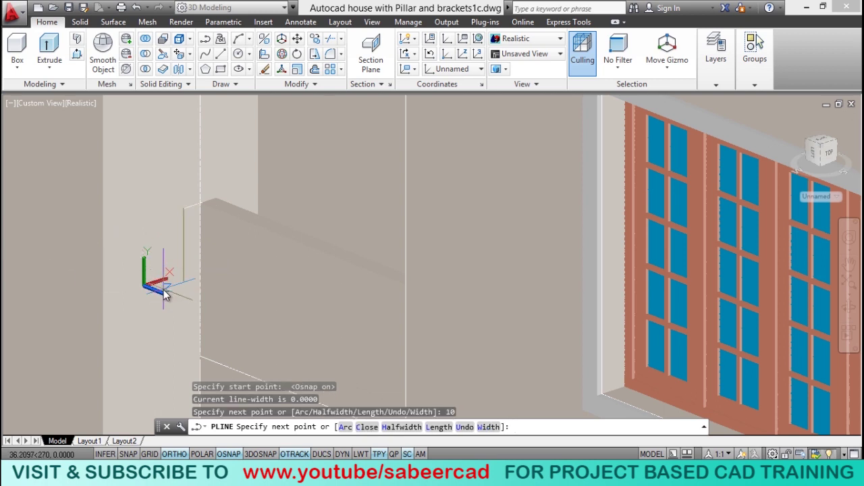
type("5")
key("Return")
type("5")
key("Return")
type("5")
key("Return")
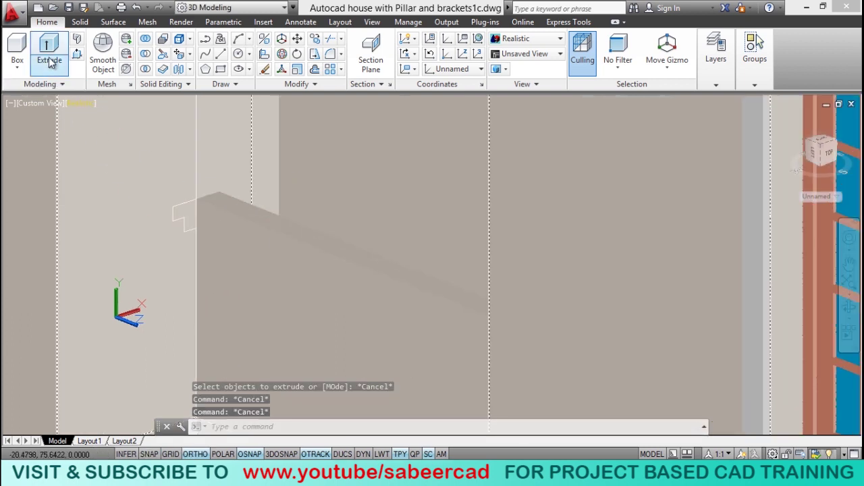
Extrude the stepped polyline profile by 140 to form a moulding along the low wall's upper edge
left_click(49, 61)
left_click(64, 89)
left_click(181, 208)
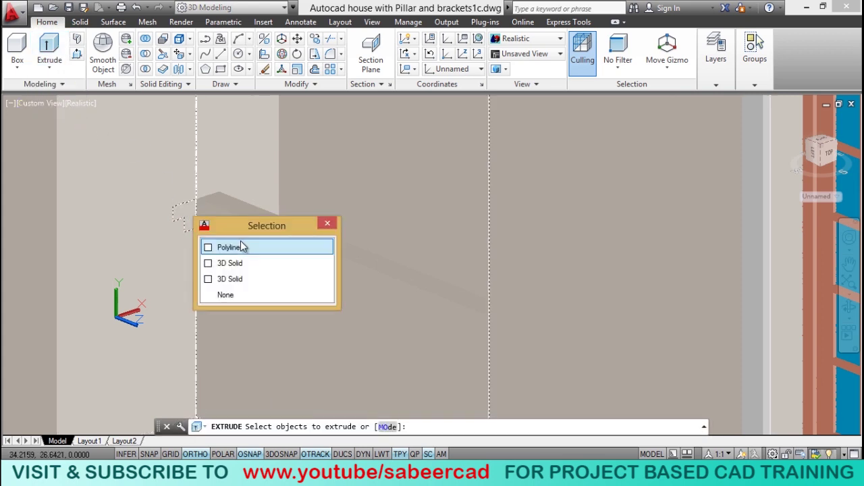
left_click(240, 246)
key("Return")
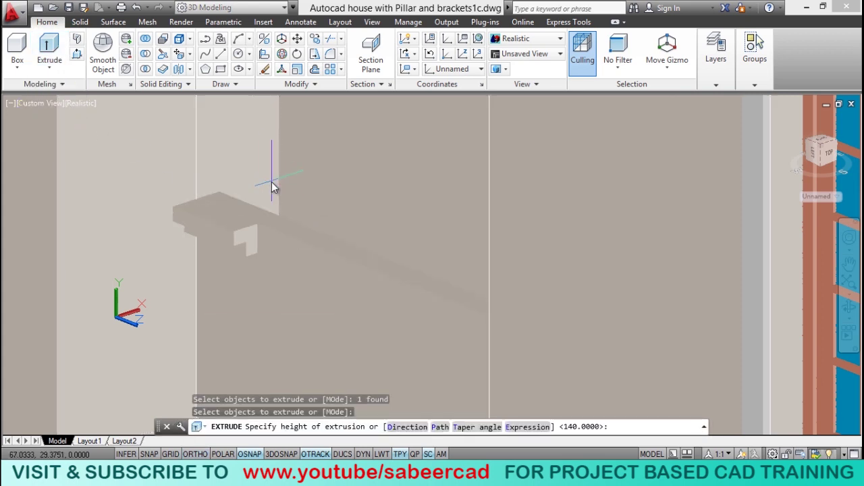
type("140")
key("Return")
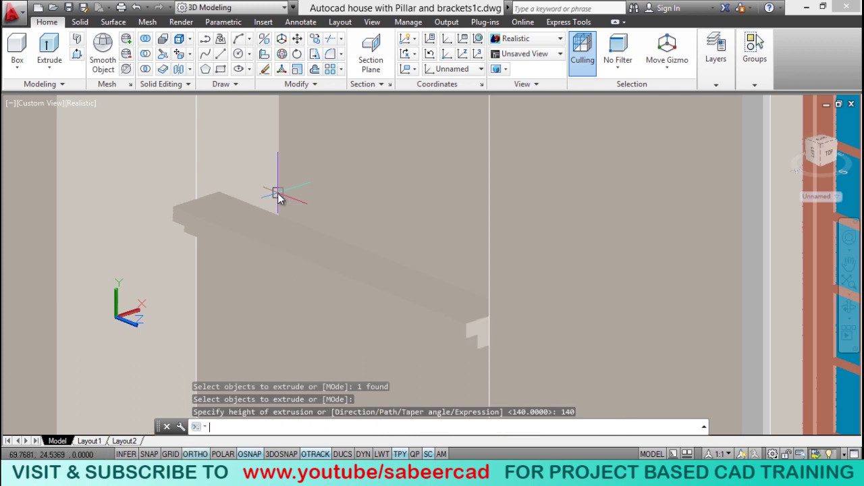
key("Escape")
Assign the extruded moulding on the low wall to the 3D MOULDING layer
left_click(457, 324)
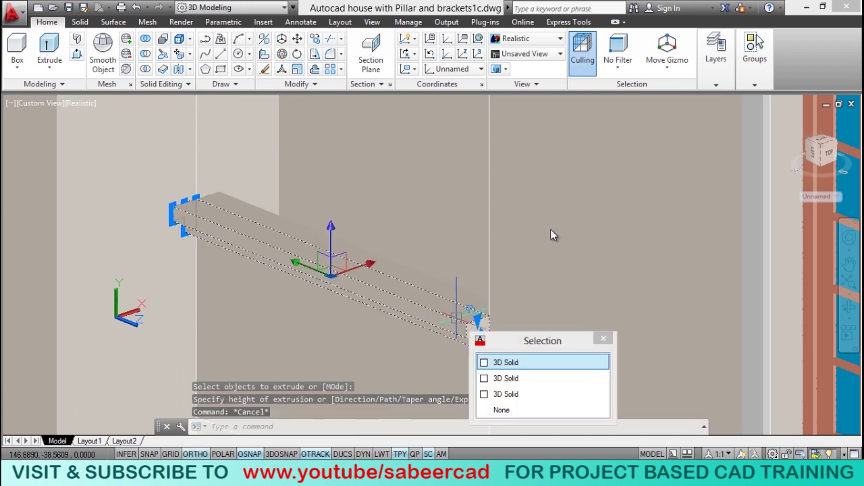
left_click(715, 60)
left_click(763, 129)
left_click(776, 190)
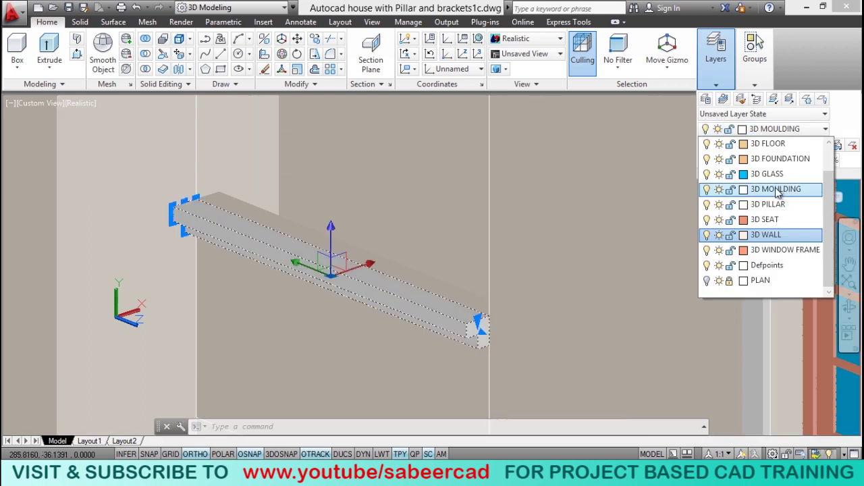
key("Escape")
Compare the first-floor openings of the 3D house with the front elevation in NEW HOUSE PLAN1.dwg
scroll(432, 187, "down", 3)
scroll(484, 289, "down", 3)
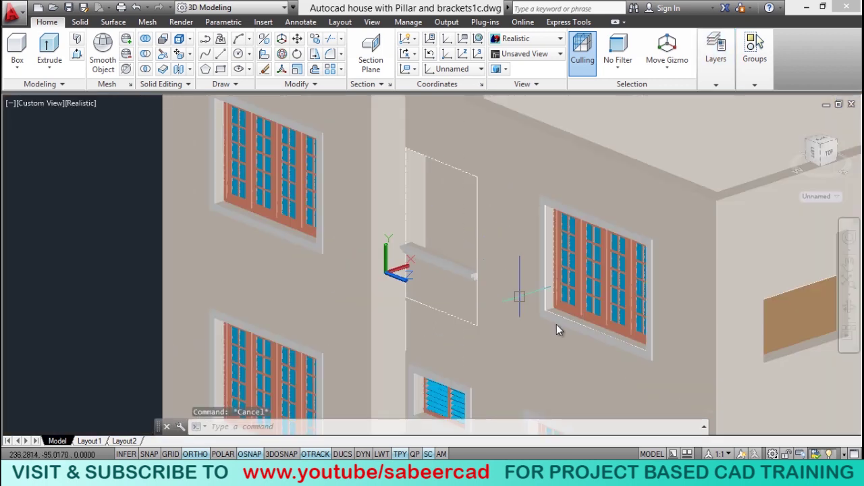
scroll(289, 253, "up", 2)
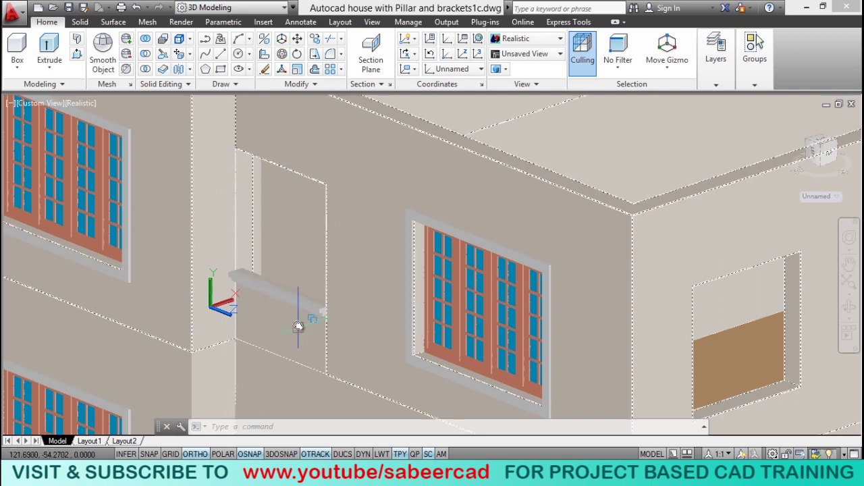
scroll(131, 179, "down", 2)
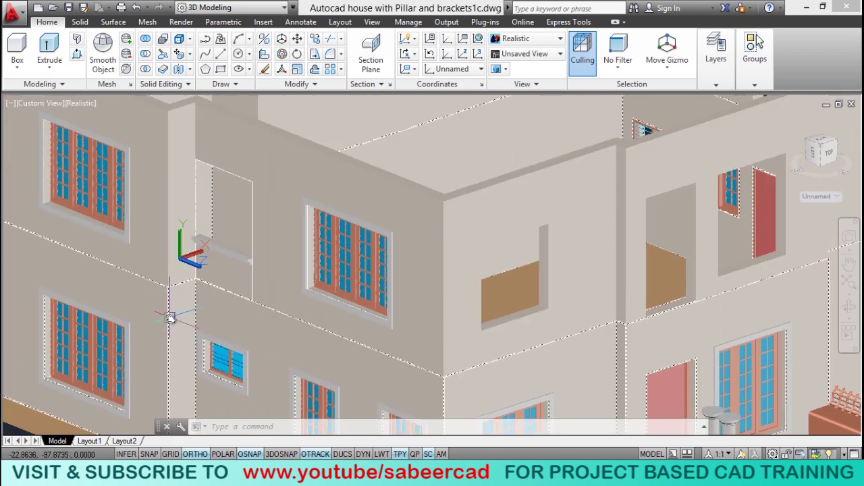
scroll(177, 311, "up", 1)
scroll(133, 286, "down", 2)
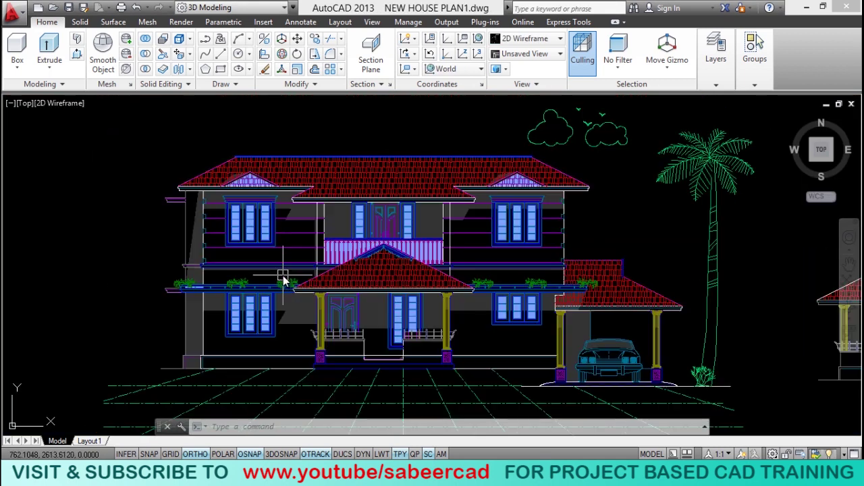
scroll(287, 284, "down", 2)
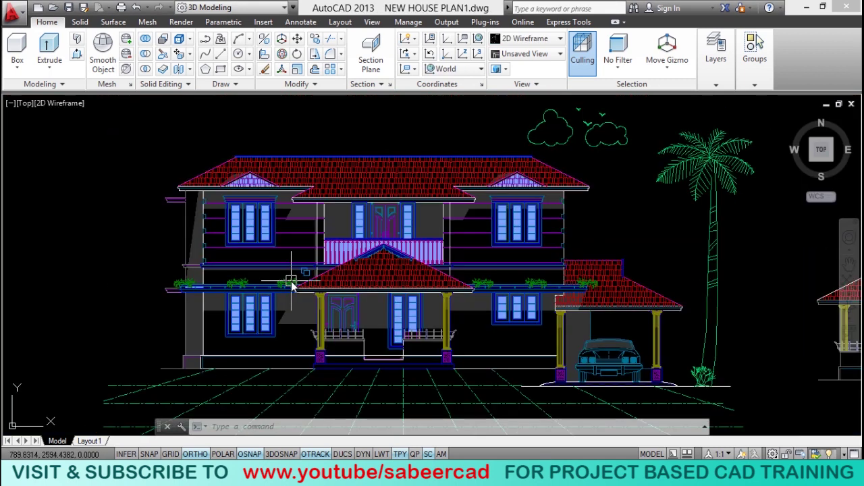
scroll(291, 285, "up", 2)
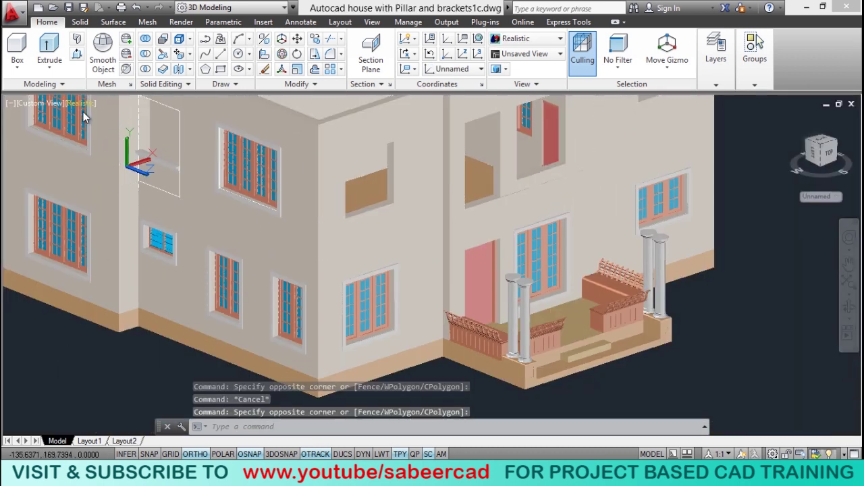
In the 2D Wireframe style, copy the three-panel ground-floor window beside the corner, including its moulding, into the first-floor opening directly above
left_click(82, 105)
left_click(128, 135)
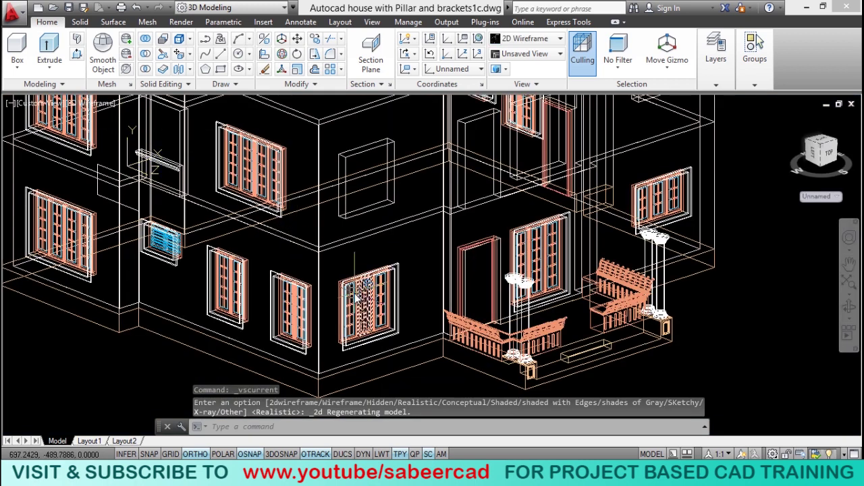
left_click(314, 53)
scroll(376, 323, "up", 2)
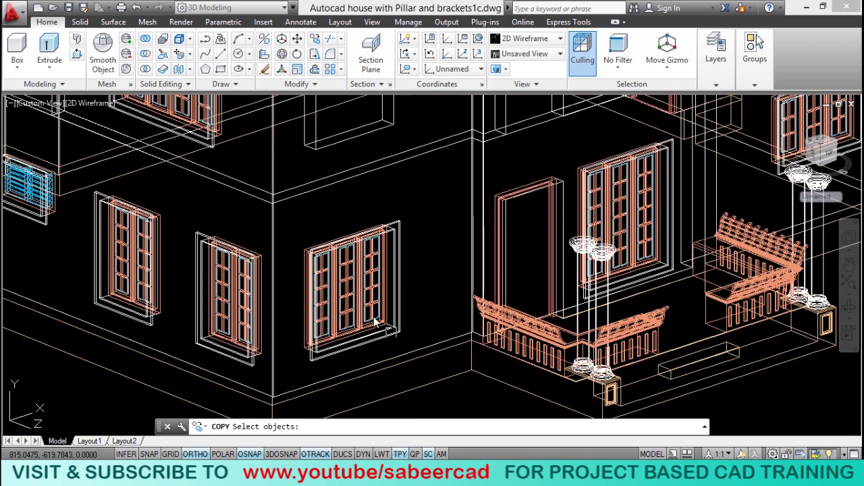
left_click(441, 394)
key("Return")
scroll(303, 351, "up", 5)
scroll(250, 345, "up", 2)
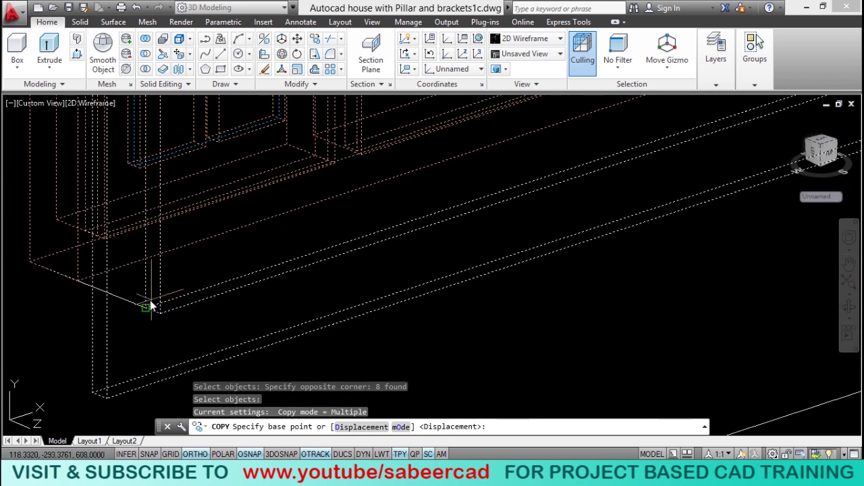
left_click(144, 310)
scroll(322, 372, "down", 6)
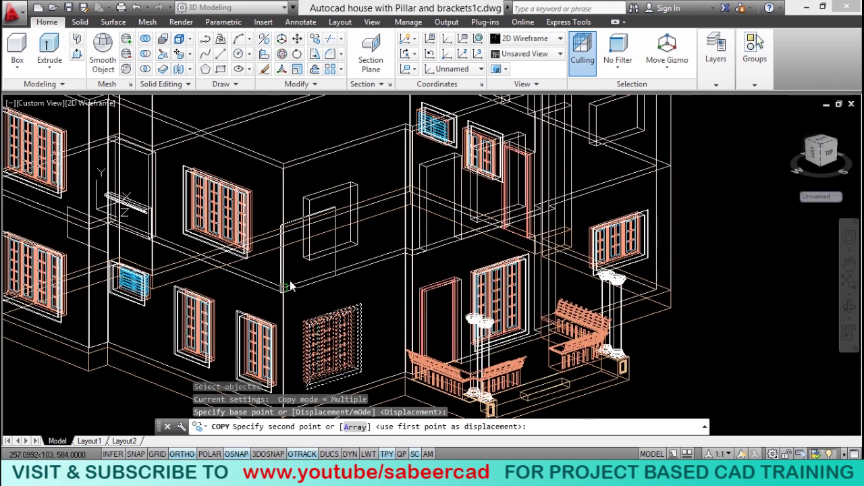
scroll(388, 244, "up", 8)
scroll(378, 223, "down", 5)
left_click(280, 286)
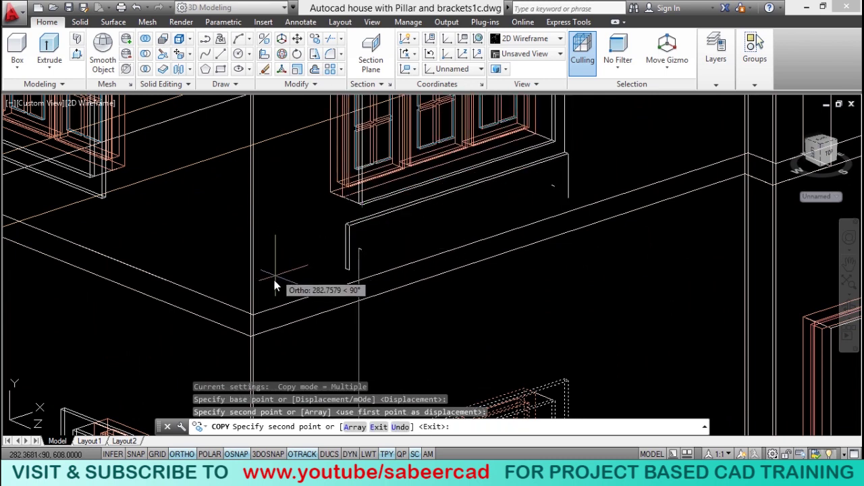
key("Escape")
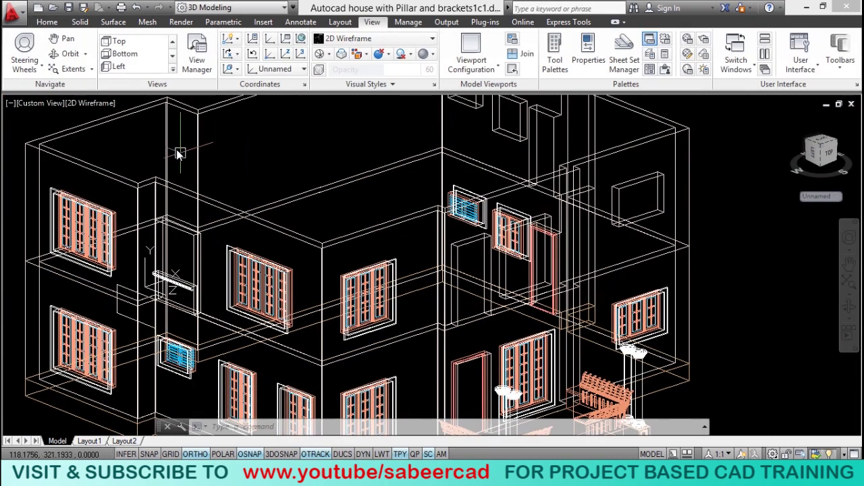
Switch the display to Realistic and inspect the copied window and the remaining first-floor front openings
key("ctrl+a")
left_click(86, 103)
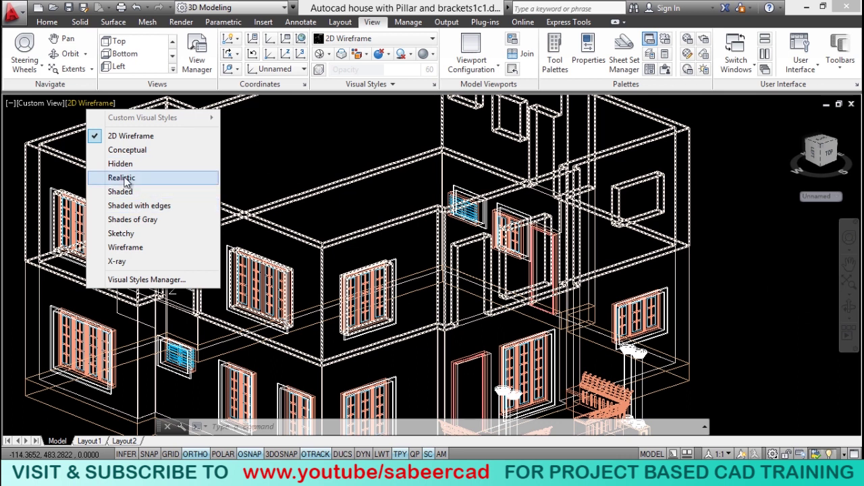
left_click(115, 178)
scroll(264, 178, "down", 5)
scroll(292, 321, "up", 4)
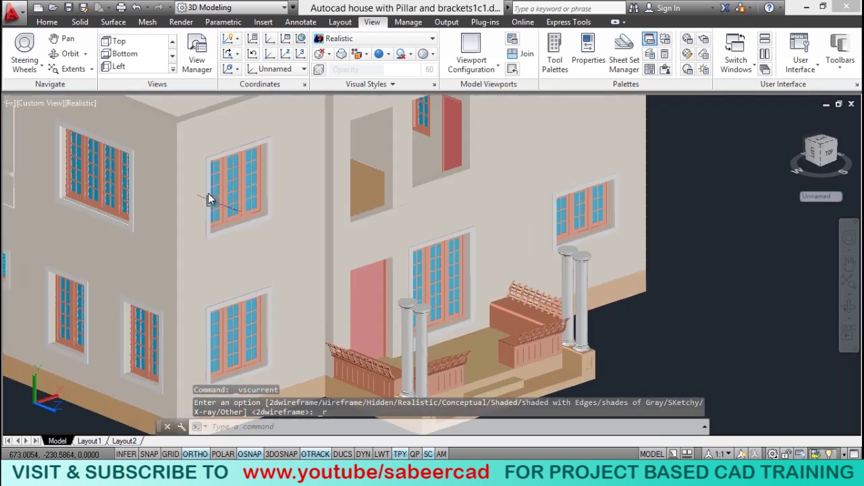
scroll(243, 324, "down", 5)
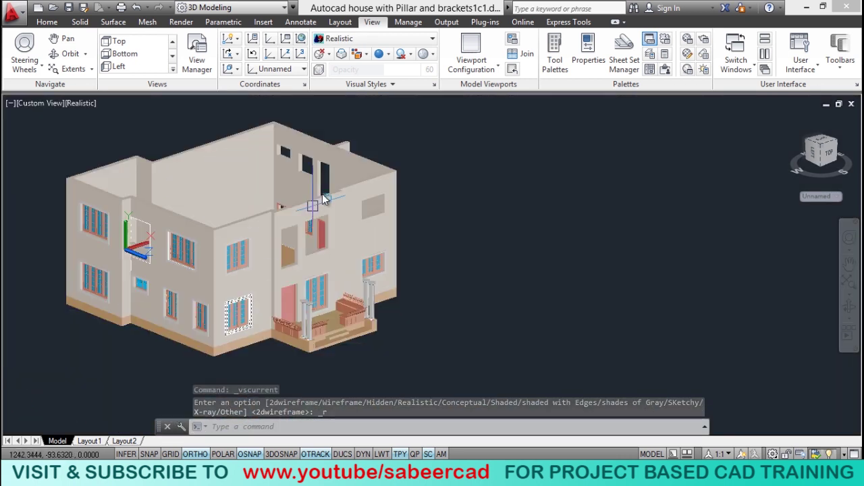
scroll(268, 291, "up", 6)
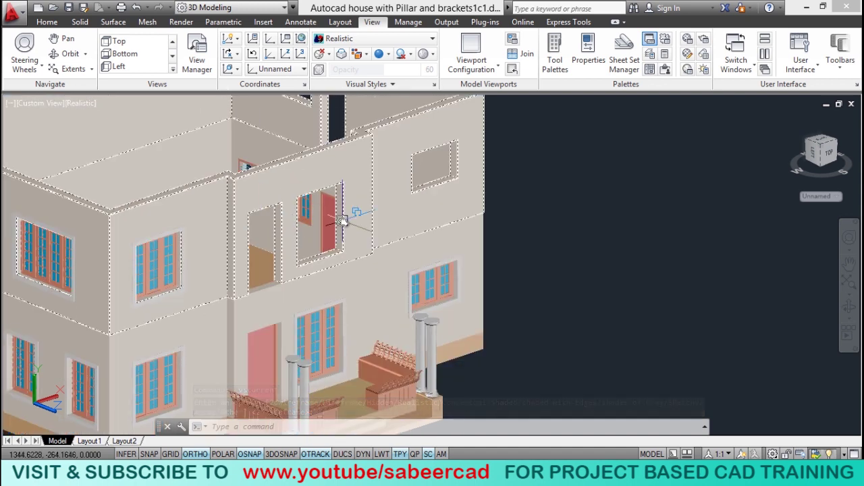
middle_click_drag(304, 247, 357, 252)
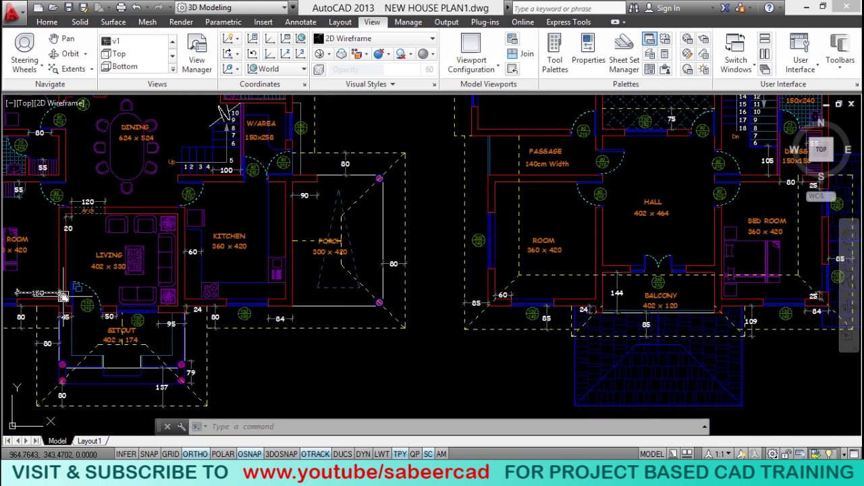
Examine the balcony and its door on the first-floor plan in NEW HOUSE PLAN1.dwg and compare them with the 3D house's front openings
scroll(85, 308, "up", 2)
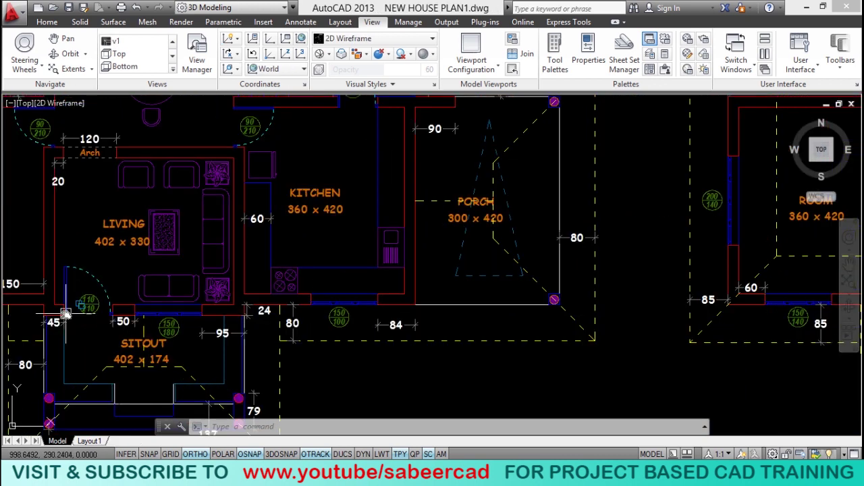
scroll(78, 290, "down", 2)
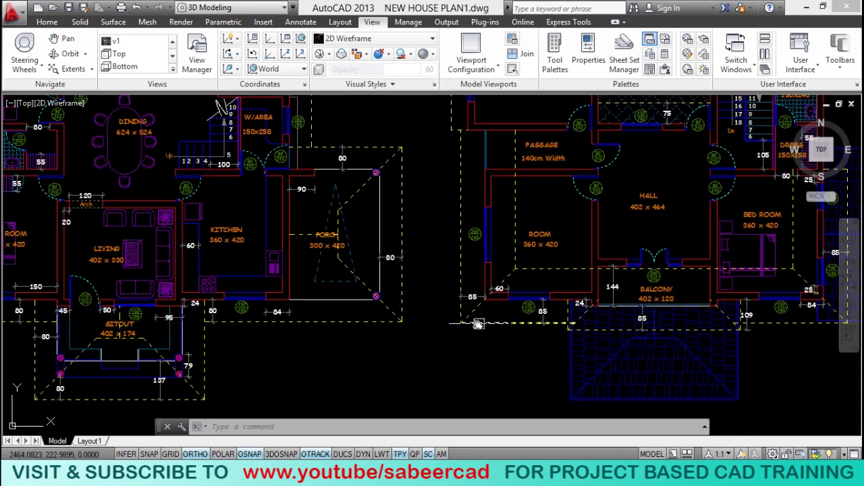
scroll(658, 297, "up", 2)
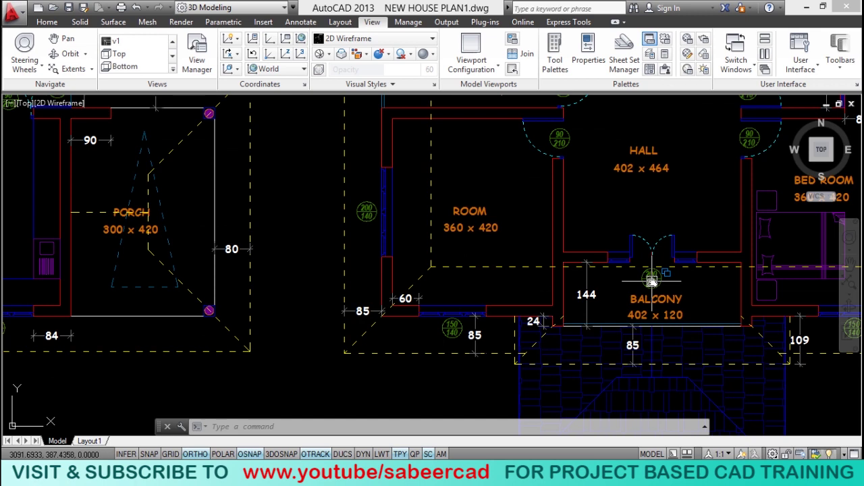
middle_click_drag(652, 282, 627, 291)
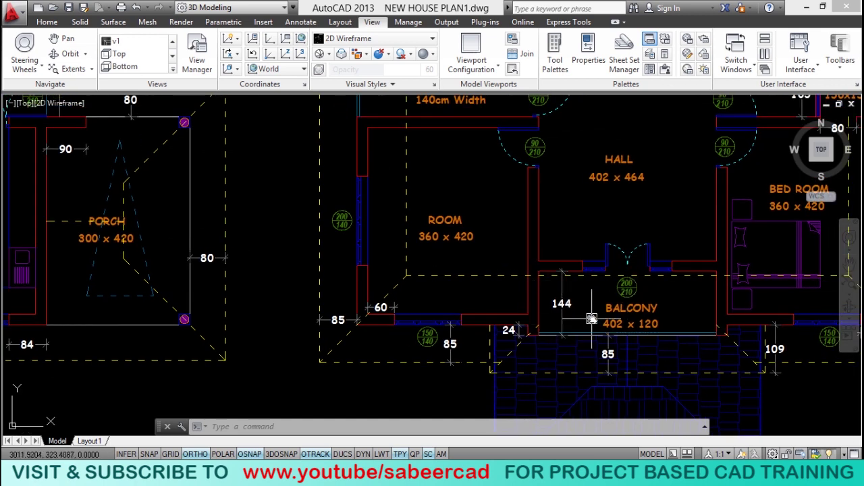
scroll(501, 327, "up", 2)
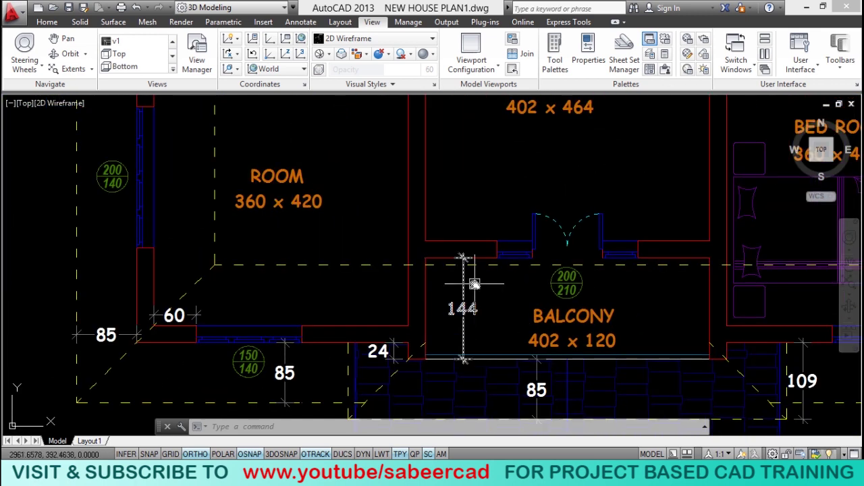
middle_click_drag(490, 326, 492, 299)
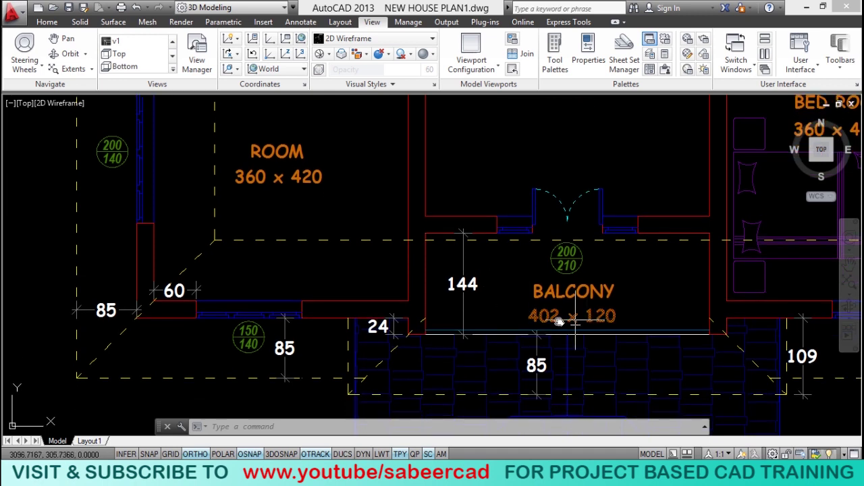
scroll(596, 326, "down", 5)
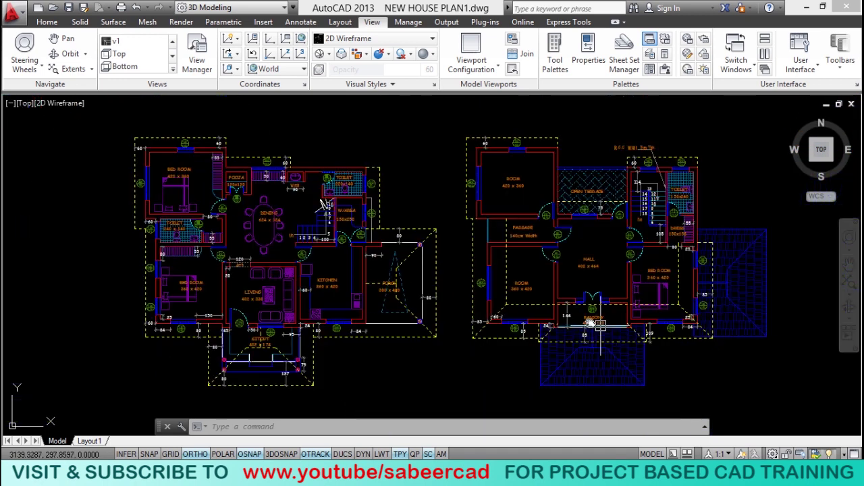
scroll(369, 321, "up", 2)
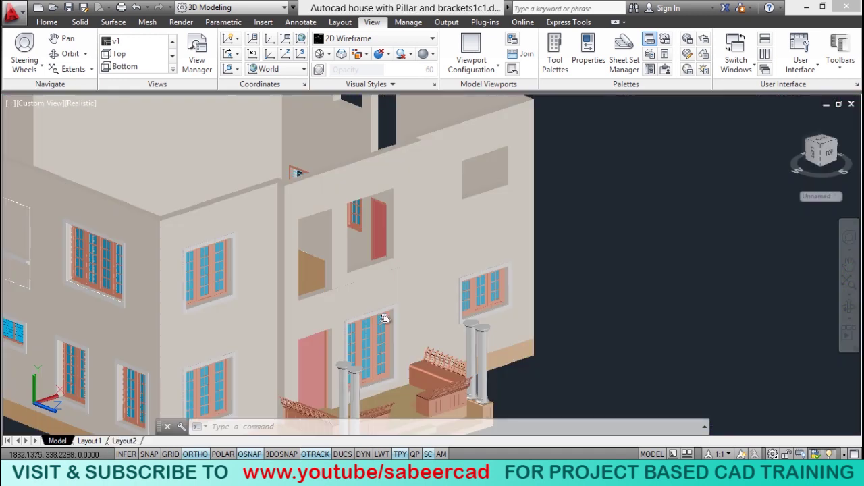
scroll(371, 189, "down", 3)
scroll(372, 187, "up", 3)
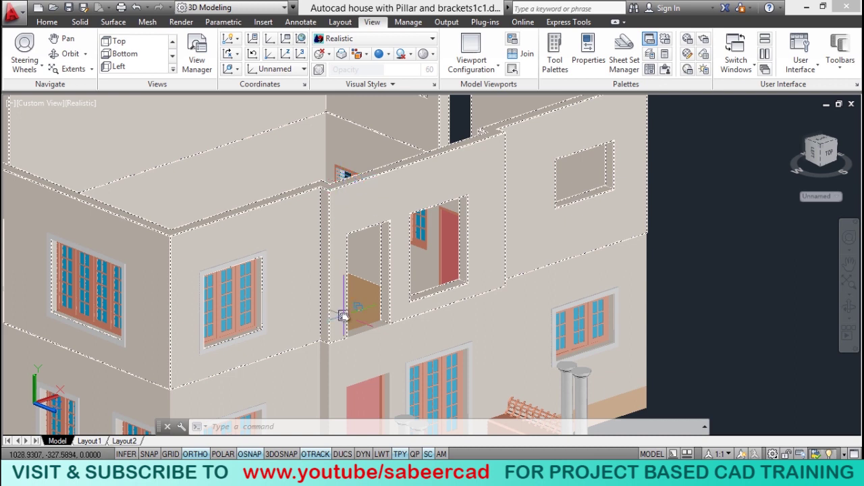
left_click(340, 179, "shift")
scroll(346, 169, "up", 4)
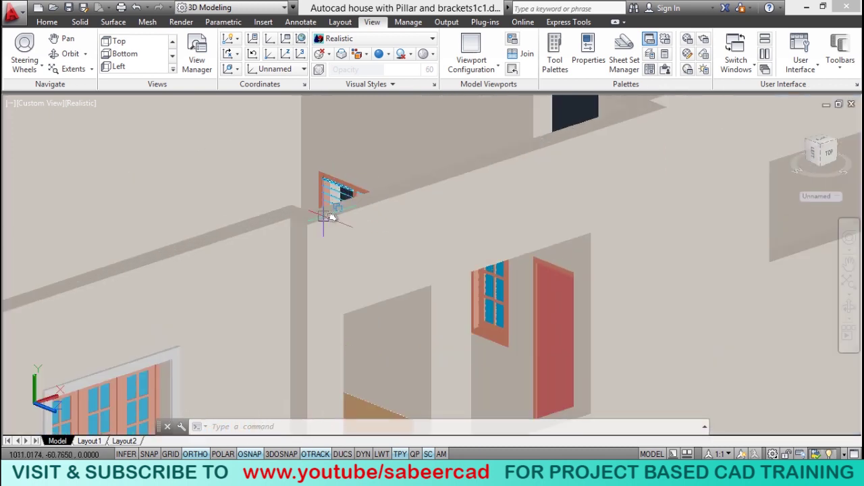
scroll(356, 226, "down", 4)
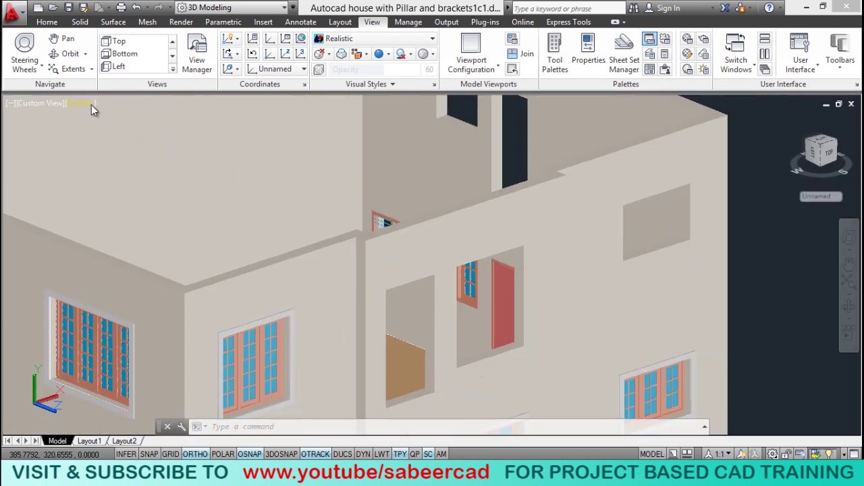
Switch to the 2D Wireframe style and align the UCS to the top face of the first-floor wall
left_click(87, 102)
left_click(98, 137)
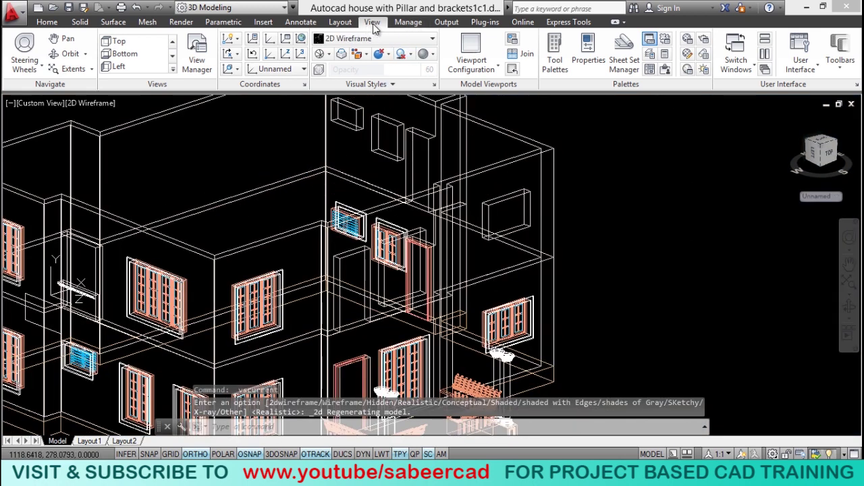
left_click(237, 69)
left_click(242, 138)
scroll(261, 263, "up", 5)
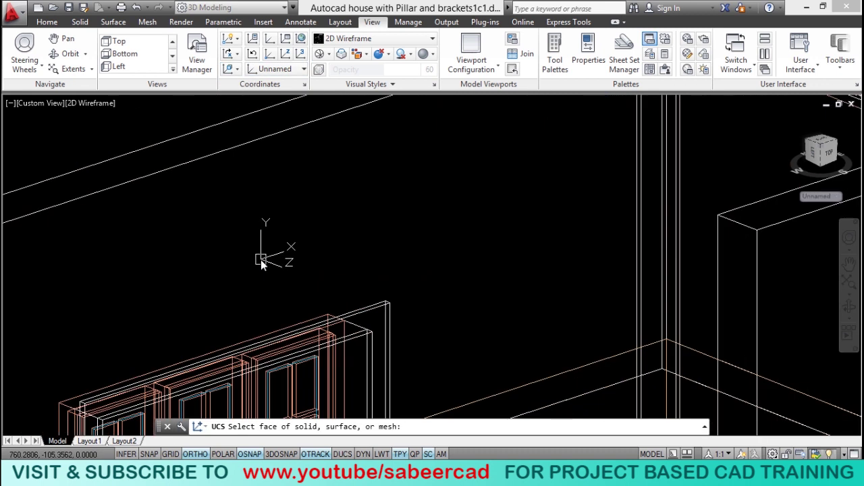
scroll(236, 265, "down", 3)
left_click(232, 183)
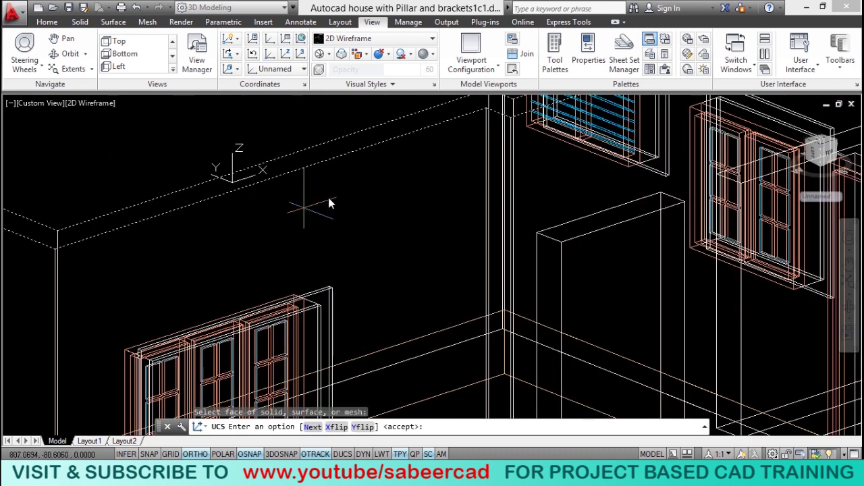
key("Return")
scroll(303, 169, "down", 2)
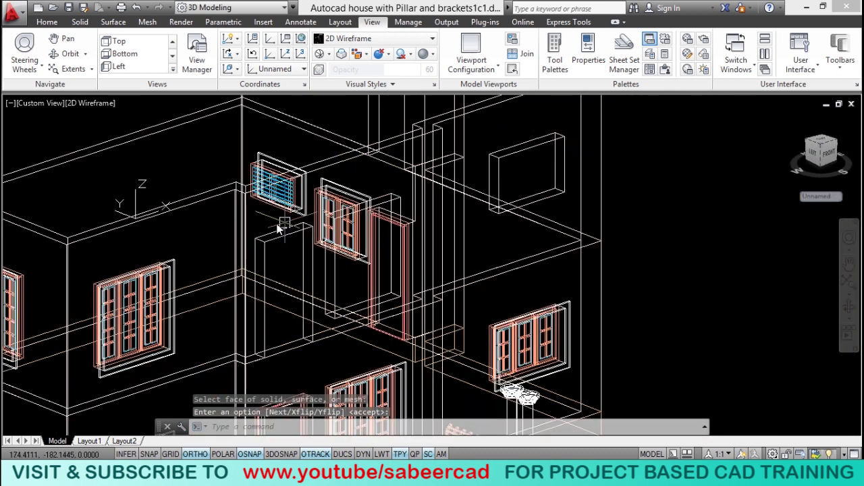
Start a polyline at the wall-top corner beside the louvred window and run its first segment perpendicular to the opposite wall edge
left_click(46, 22)
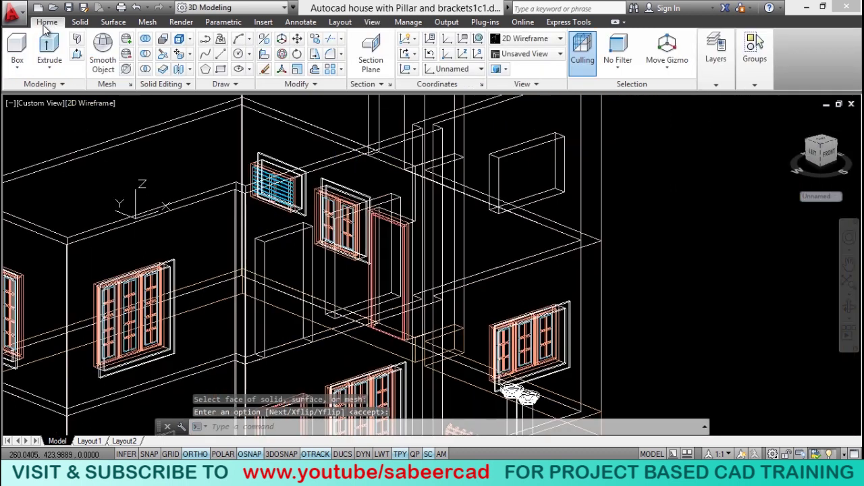
left_click(205, 38)
scroll(268, 182, "up", 4)
left_click(226, 169)
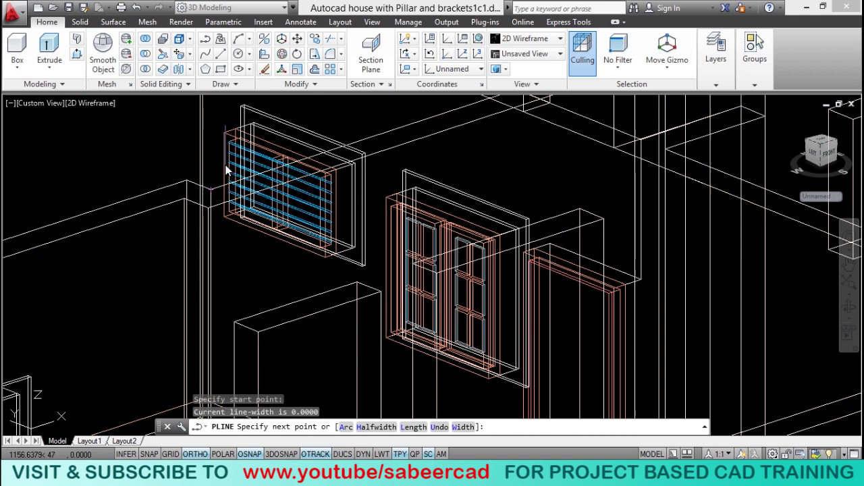
scroll(226, 169, "up", 3)
right_click(283, 331, "shift")
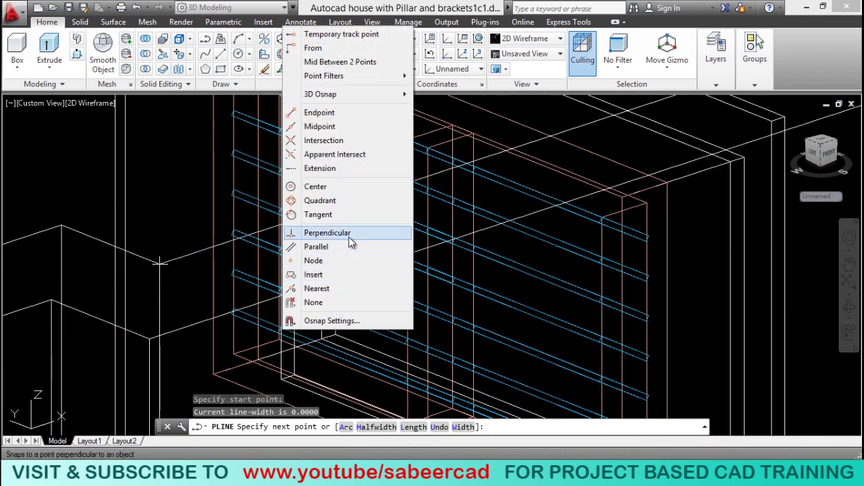
left_click(351, 233)
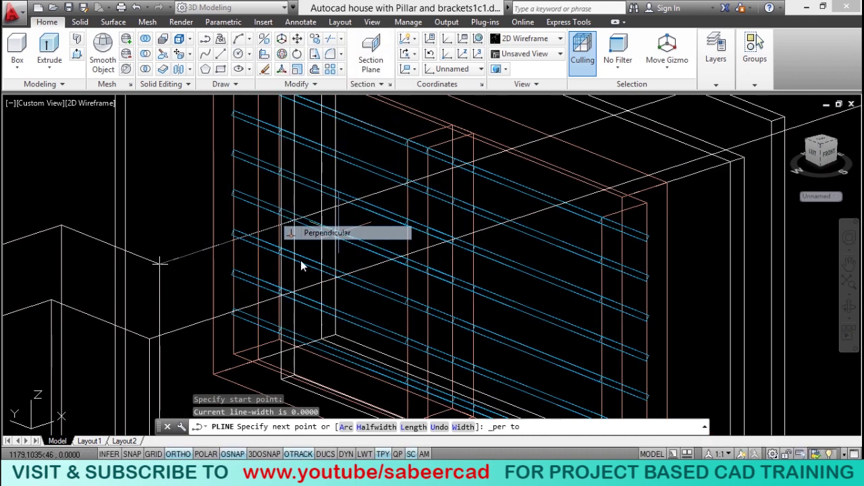
left_click(257, 310)
Place the next polyline point at the far end of the front wall, filtering X from the inner corner and Y from the outer corner
scroll(228, 318, "down", 5)
scroll(158, 318, "down", 1)
scroll(323, 326, "down", 3)
scroll(404, 245, "up", 1)
scroll(378, 259, "up", 4)
scroll(385, 257, "up", 2)
scroll(398, 243, "down", 1)
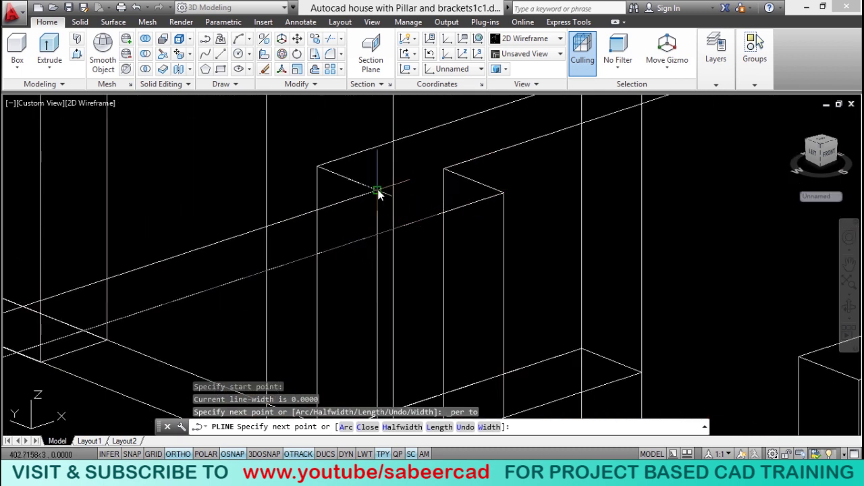
right_click(408, 158, "shift")
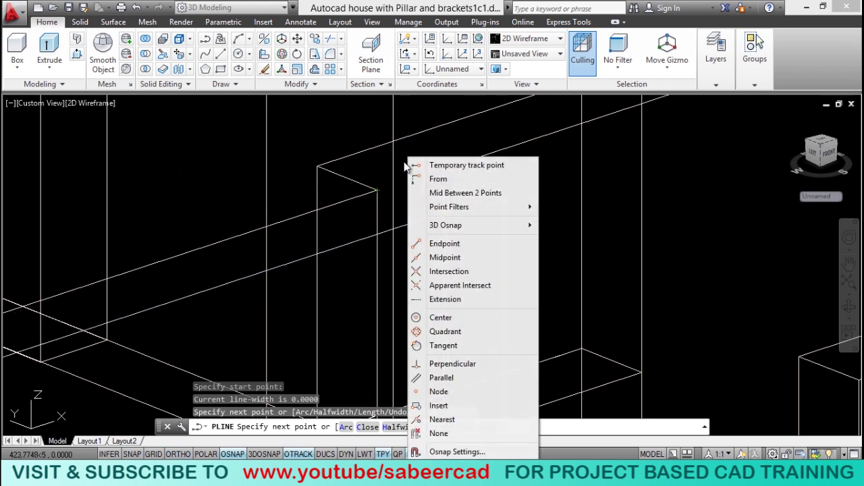
mouse_move(464, 207)
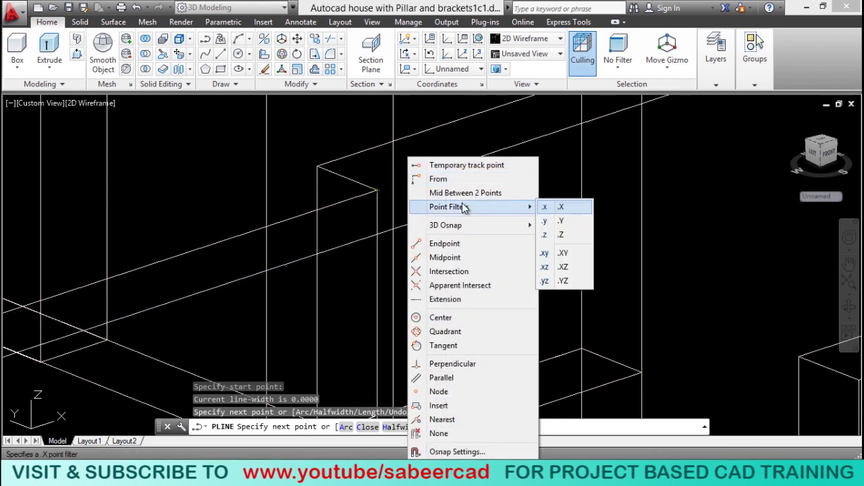
left_click(548, 207)
left_click(378, 191)
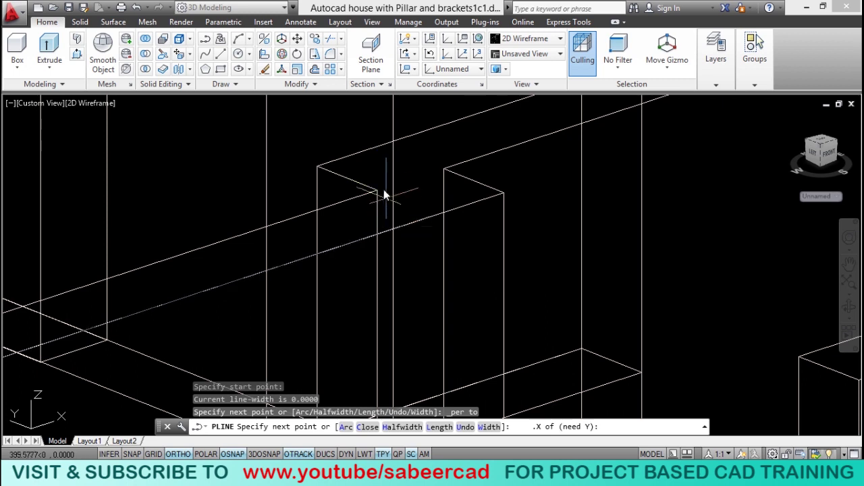
right_click(380, 158, "shift")
mouse_move(466, 206)
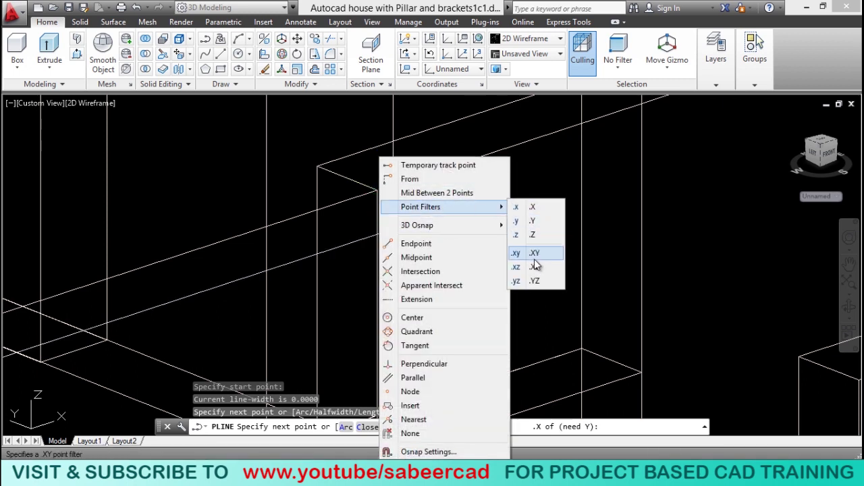
left_click(533, 221)
left_click(505, 201)
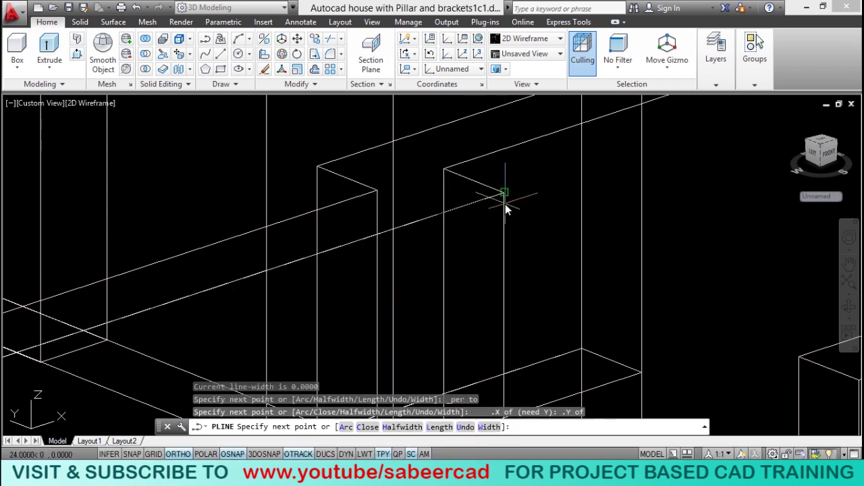
Add the inner corner at the far end of the front wall as the last outline point and close the polyline
left_click(375, 192)
scroll(385, 169, "down", 3)
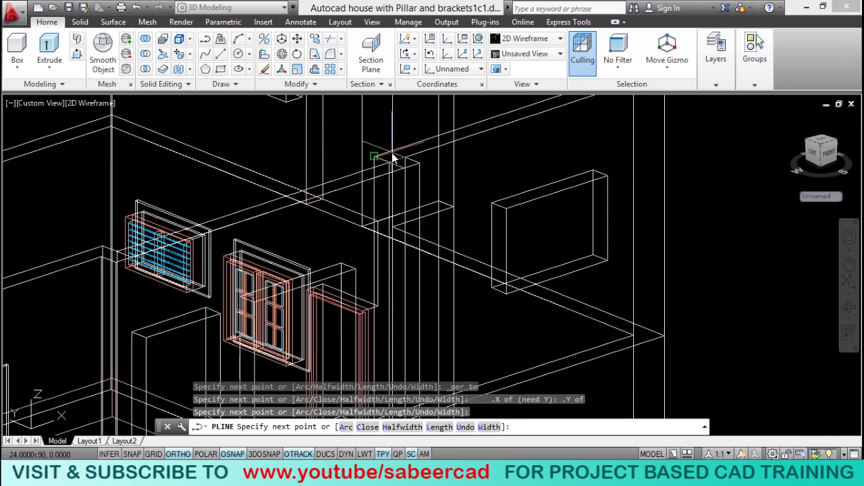
type("c")
scroll(315, 159, "down", 3)
key("Return")
Extrude the closed wall-top outline by -310 through the first-floor front wall
scroll(247, 187, "up", 5)
left_click(48, 46)
scroll(216, 167, "up", 3)
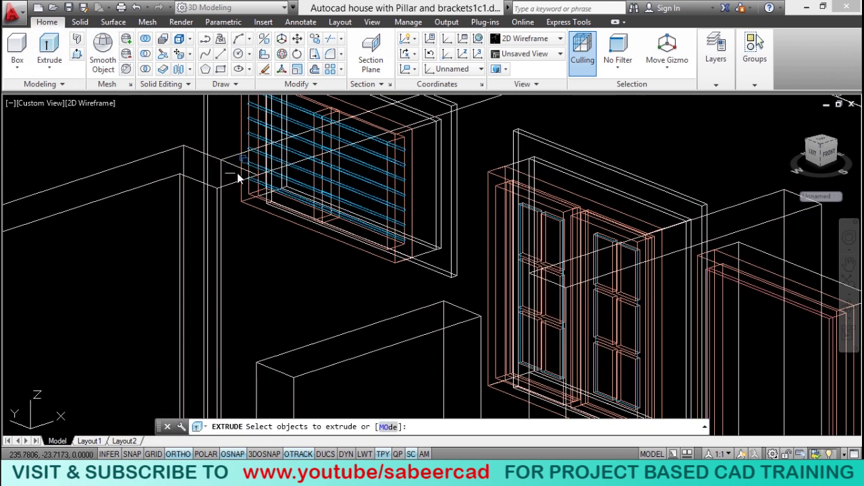
left_click(233, 174)
key("Return")
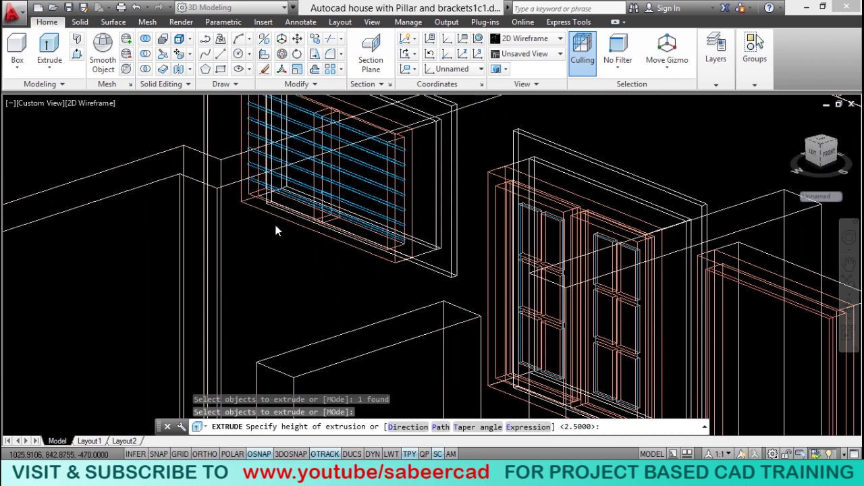
scroll(274, 223, "down", 3)
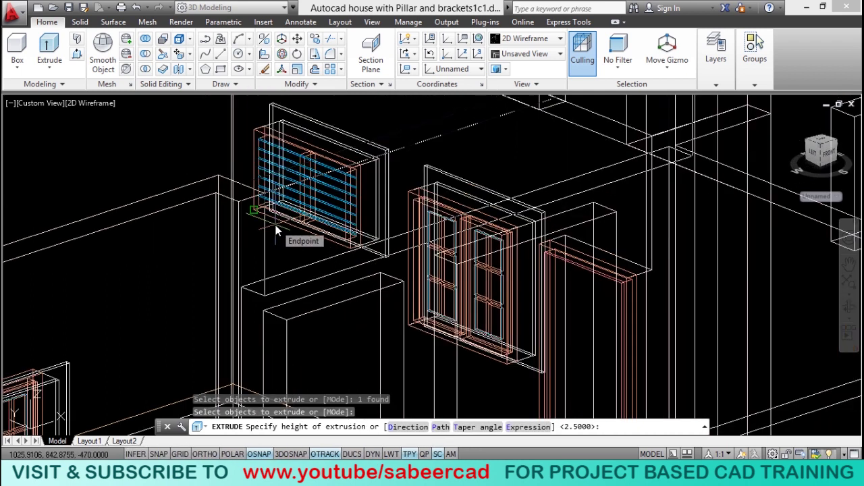
type("-31")
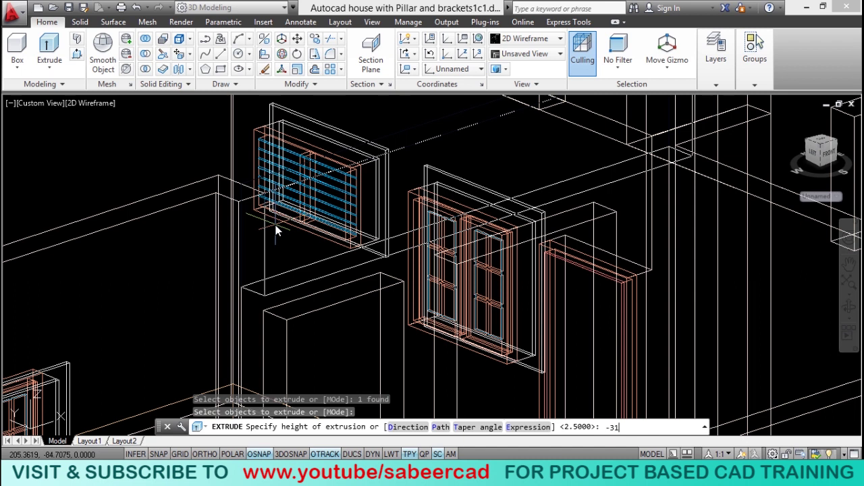
type("0")
key("Return")
scroll(257, 223, "down", 3)
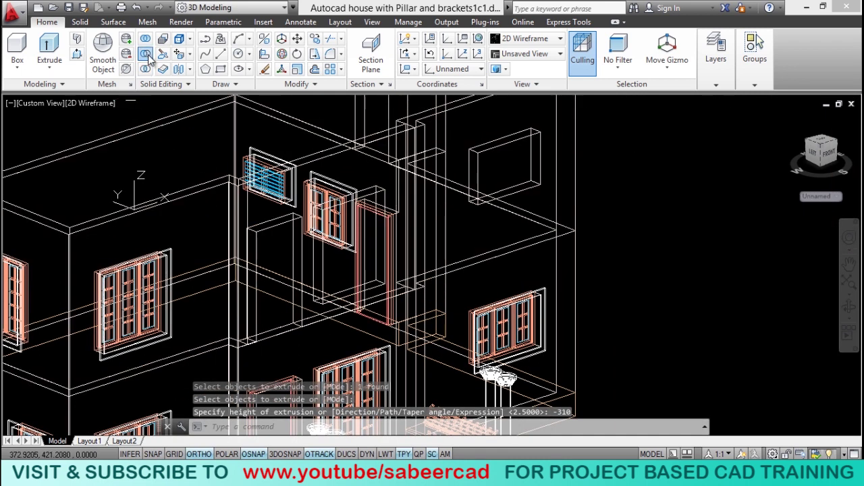
Subtract the extruded block from the first-floor wall solid and show the balcony opening in the Realistic style
left_click(145, 54)
scroll(187, 156, "up", 4)
left_click(235, 233)
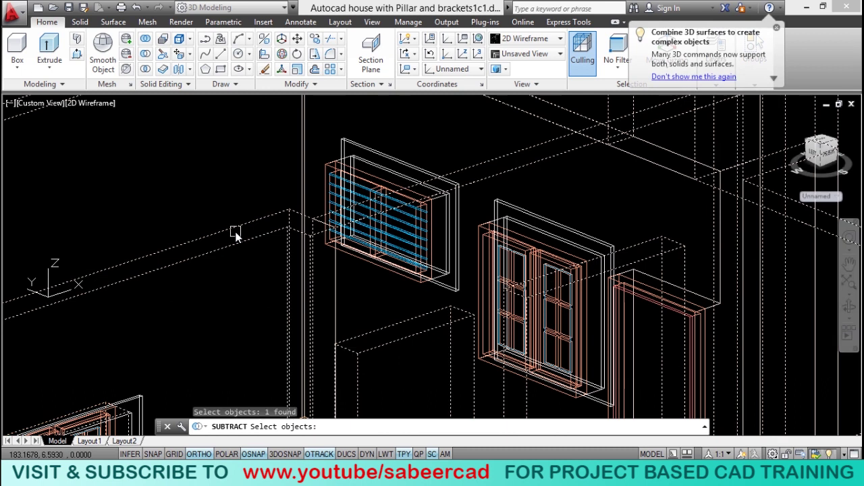
key("Return")
left_click(336, 268)
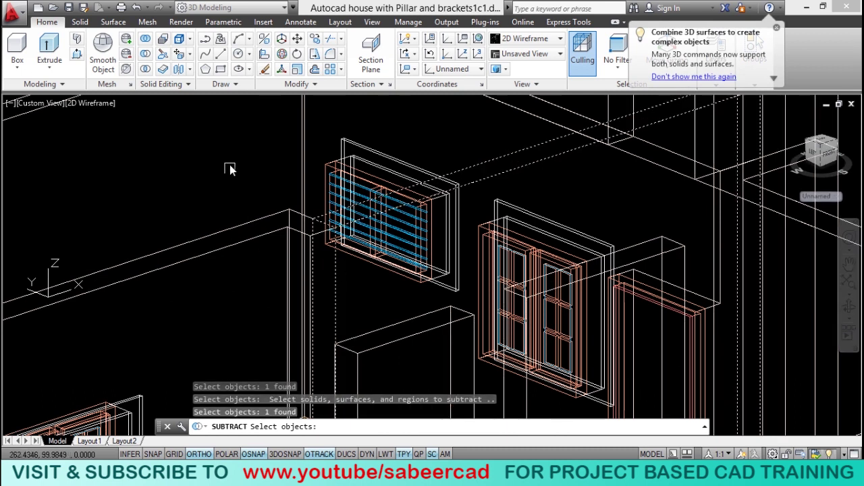
scroll(230, 168, "down", 3)
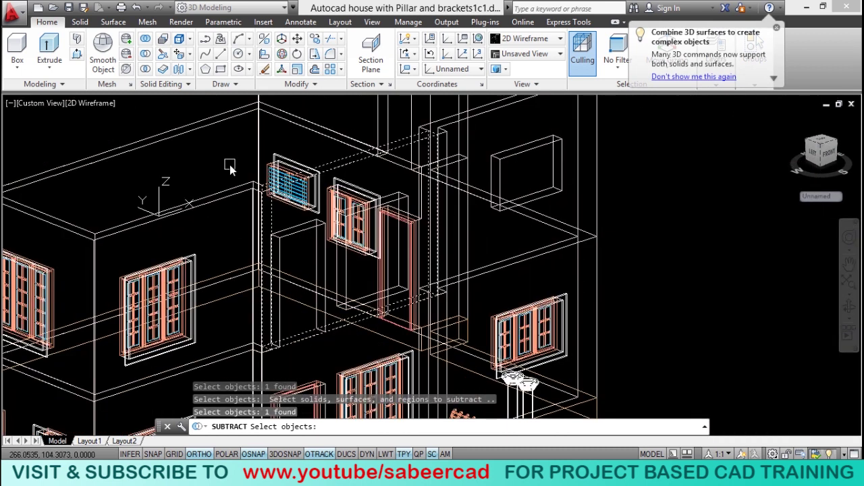
key("Return")
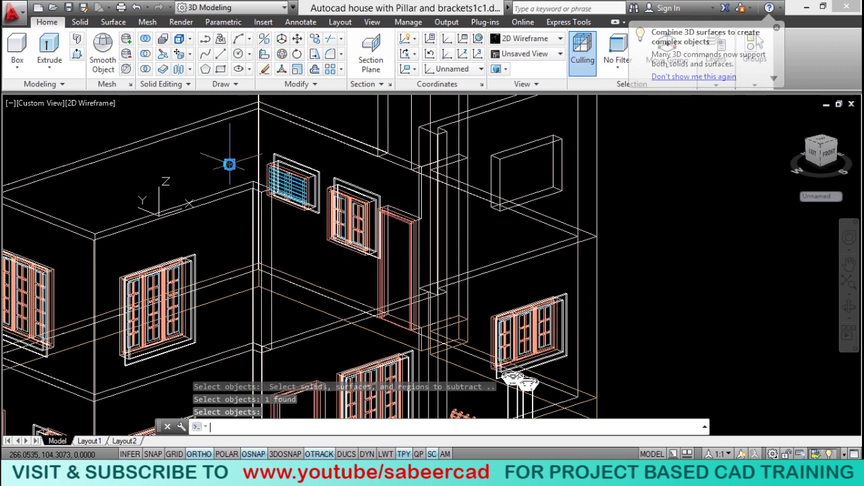
left_click(98, 103)
left_click(137, 178)
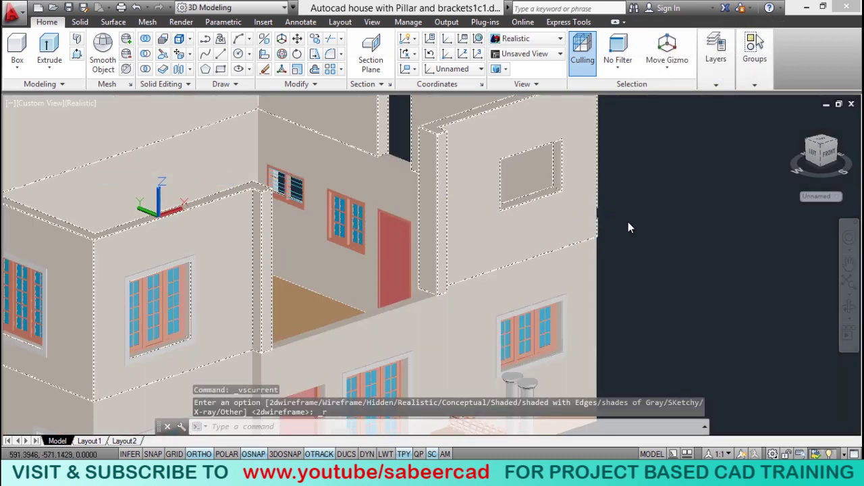
scroll(405, 200, "up", 2)
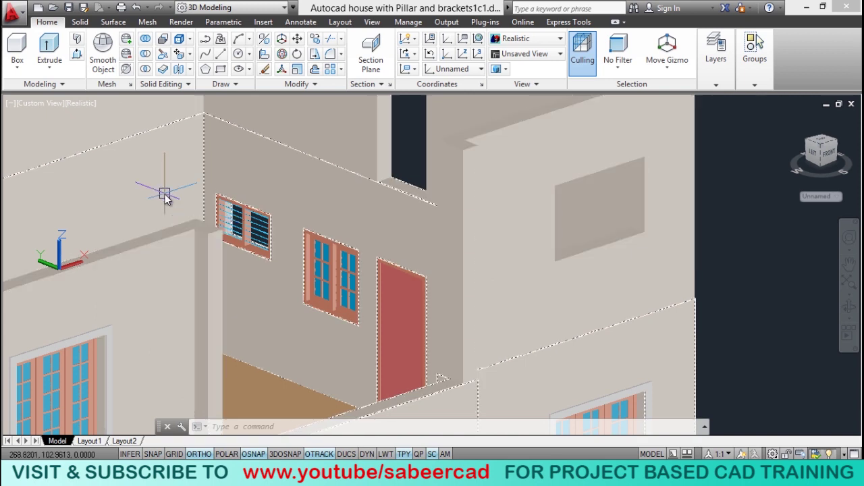
In the 2D Wireframe style, start a new polyline at the wall-top corner beside the louvred window with a 144-unit segment along Y
left_click(81, 103)
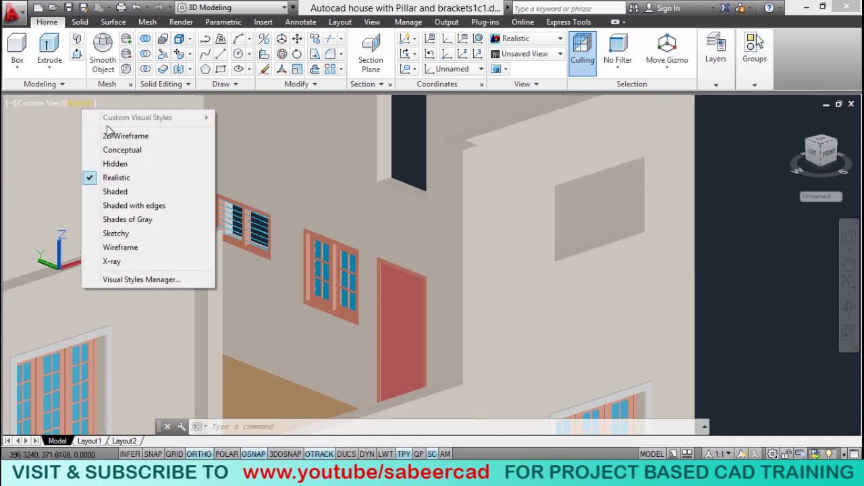
left_click(112, 135)
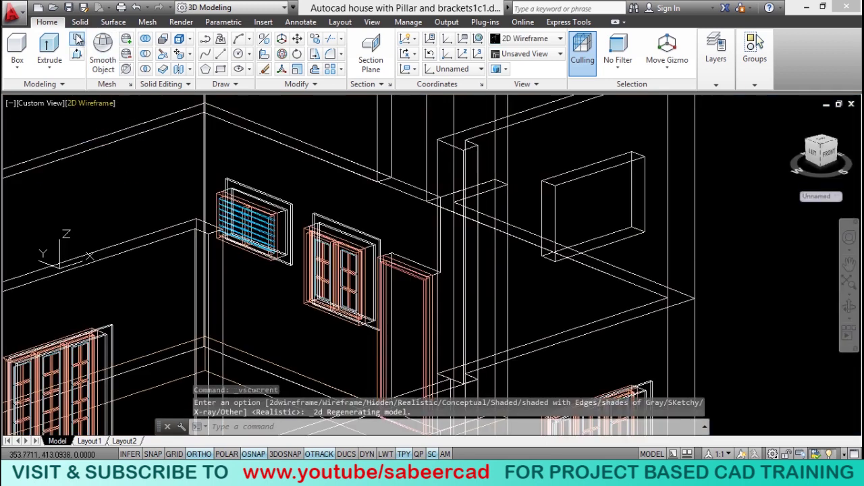
left_click(205, 40)
scroll(209, 256, "up", 3)
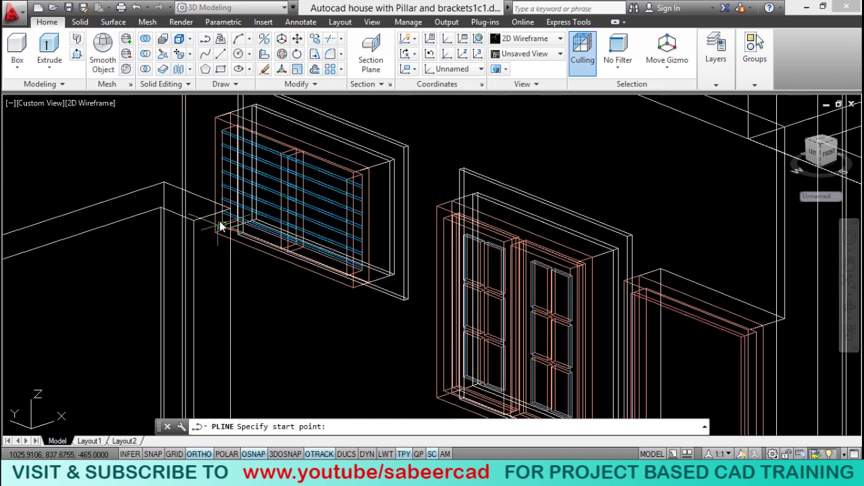
scroll(223, 209, "up", 3)
left_click(244, 250)
scroll(160, 166, "down", 4)
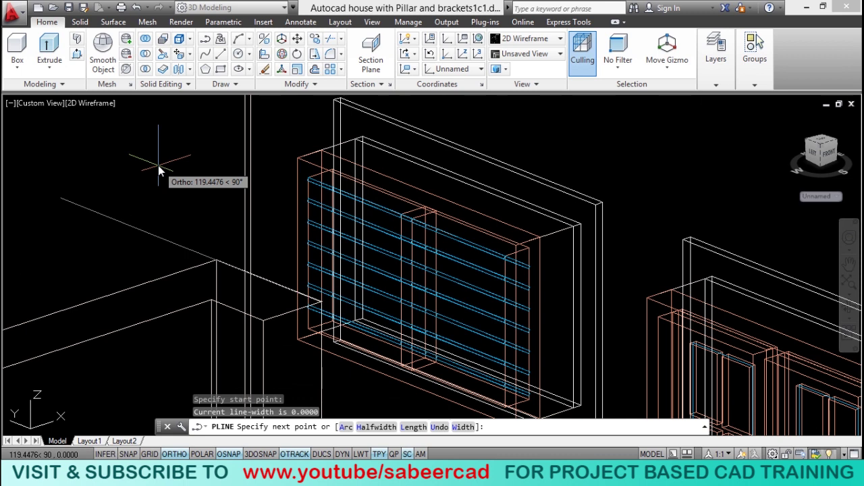
type("144")
key("Return")
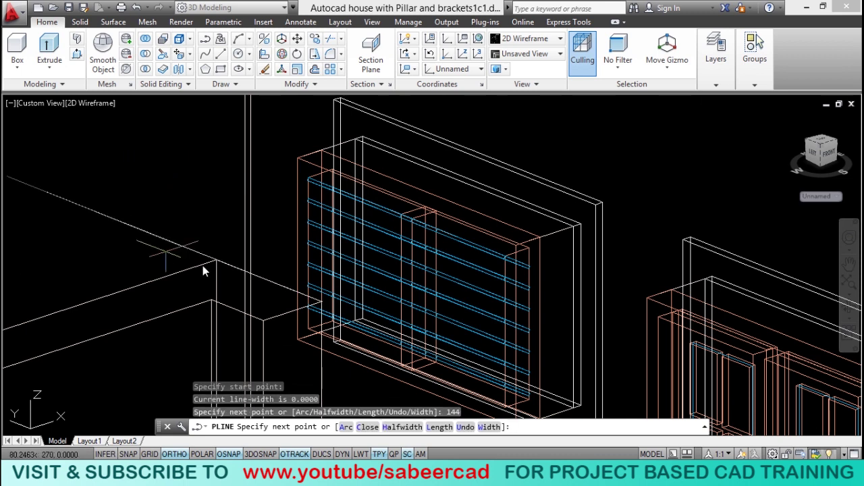
Add a polyline corner using point filters, X from the far wall corner and Y from the first segment's end, and finish at that wall corner
scroll(202, 266, "down", 2)
scroll(177, 198, "down", 2)
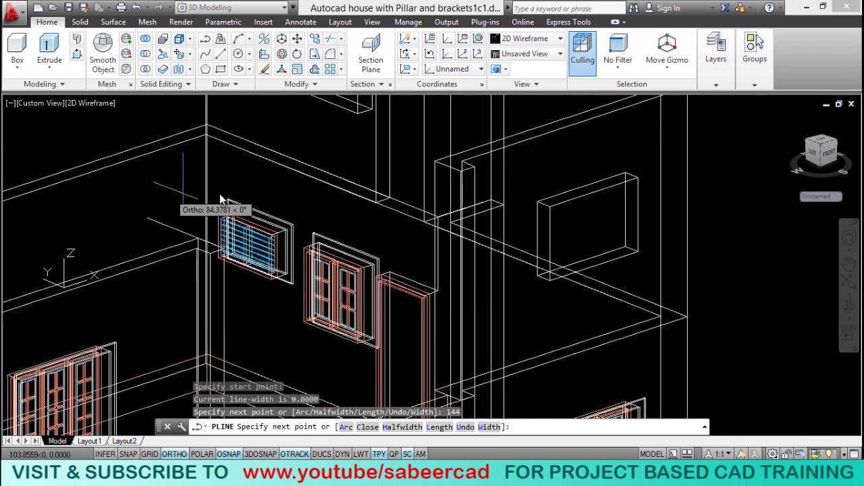
scroll(427, 134, "up", 1)
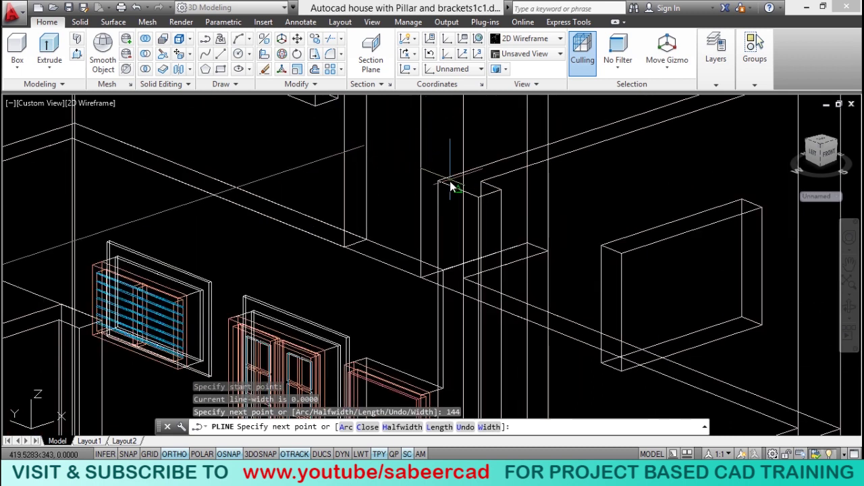
scroll(442, 185, "down", 1)
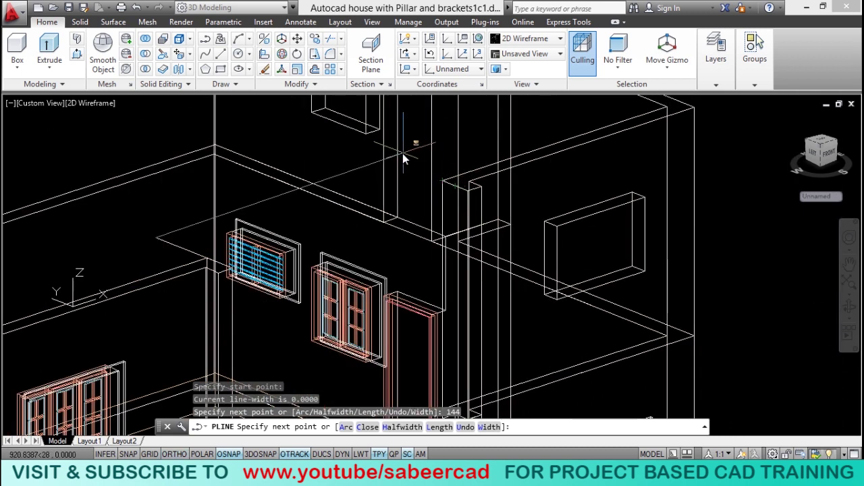
right_click(404, 156, "shift")
mouse_move(450, 206)
left_click(546, 204)
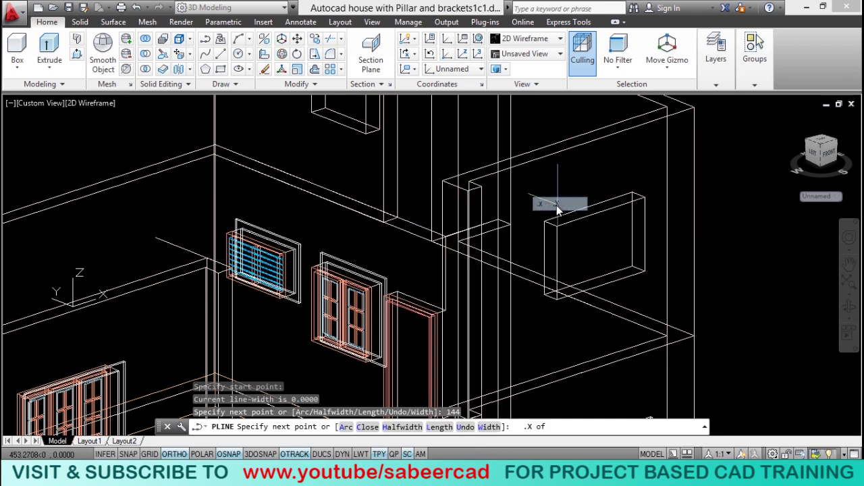
right_click(446, 187, "shift")
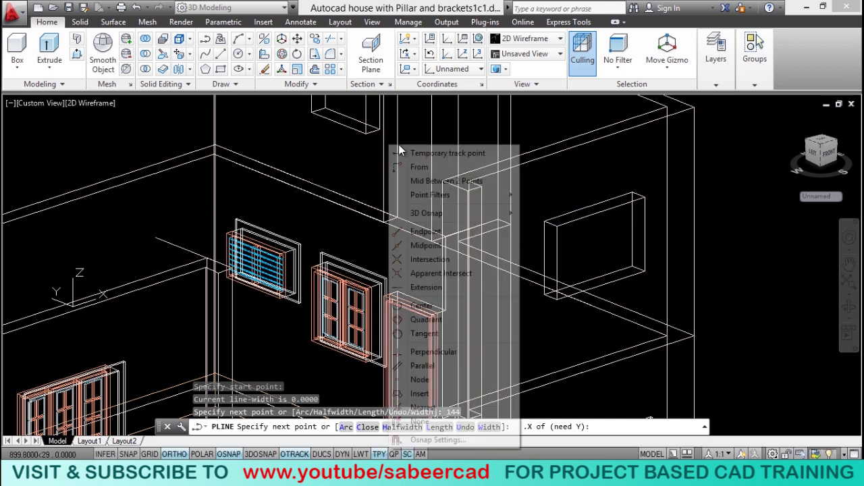
mouse_move(439, 193)
left_click(540, 209)
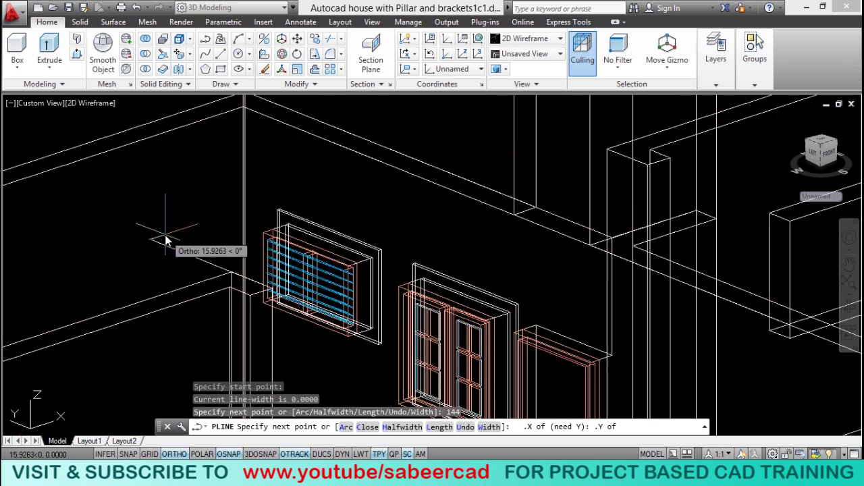
left_click(166, 240)
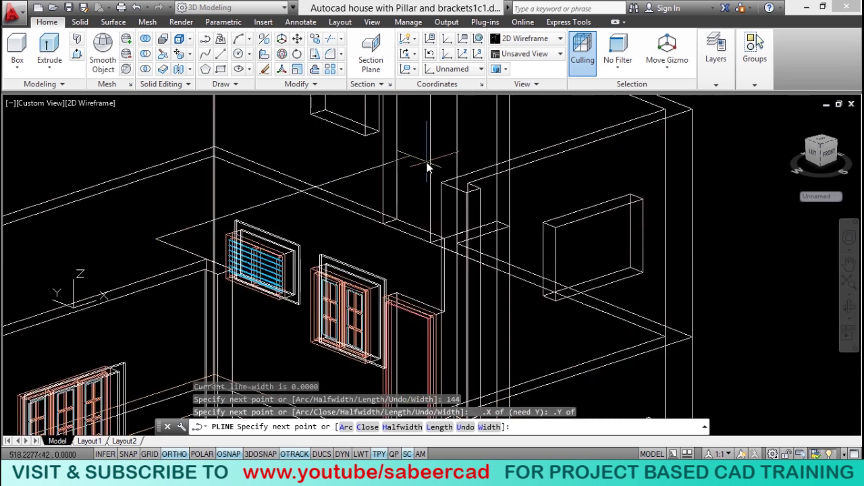
left_click(471, 206)
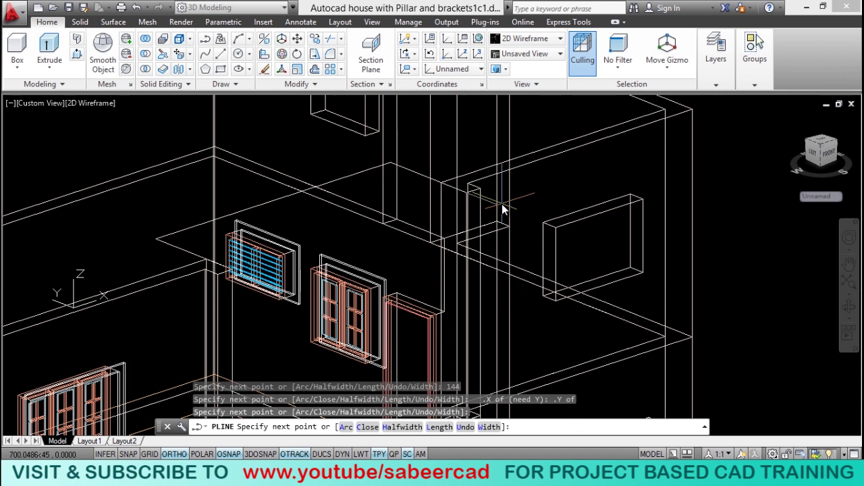
key("Return")
Offset the balcony polyline by 24 towards the outside
scroll(283, 156, "up", 2)
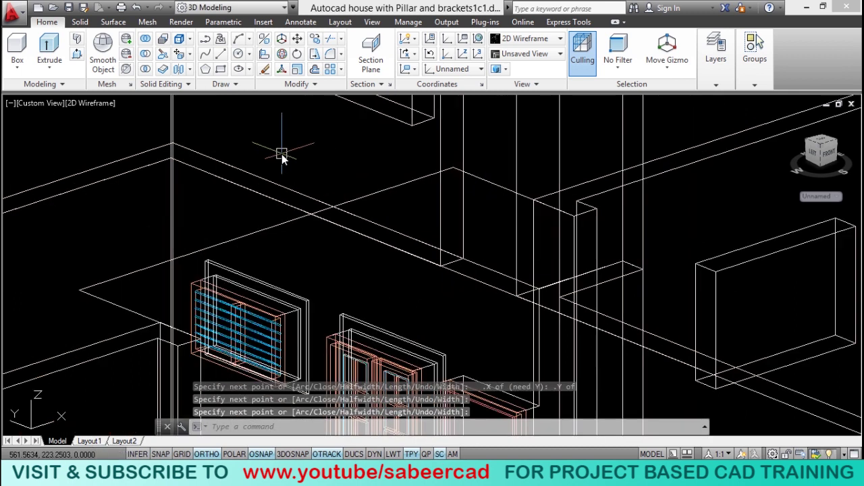
scroll(283, 155, "down", 2)
scroll(250, 180, "up", 2)
type("o")
key("Return")
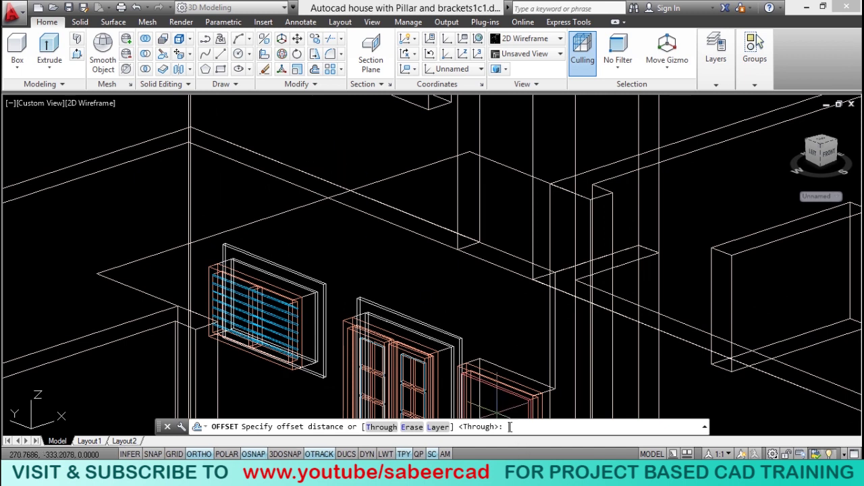
key("Return")
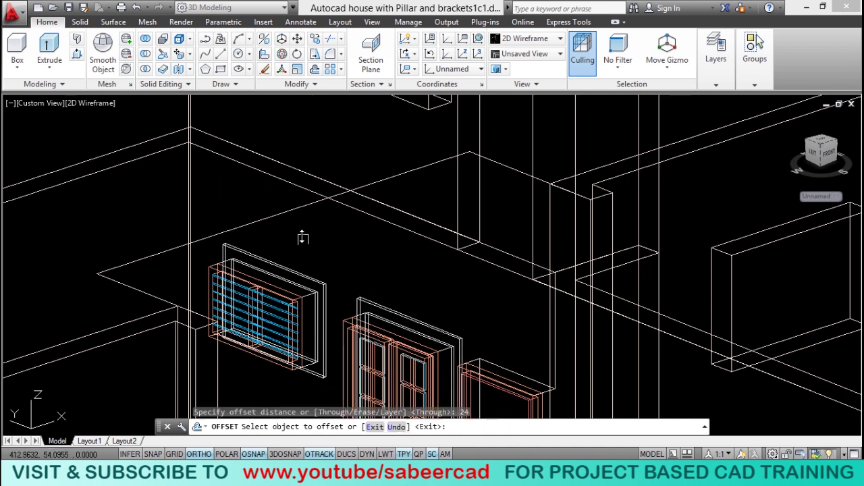
left_click(283, 215)
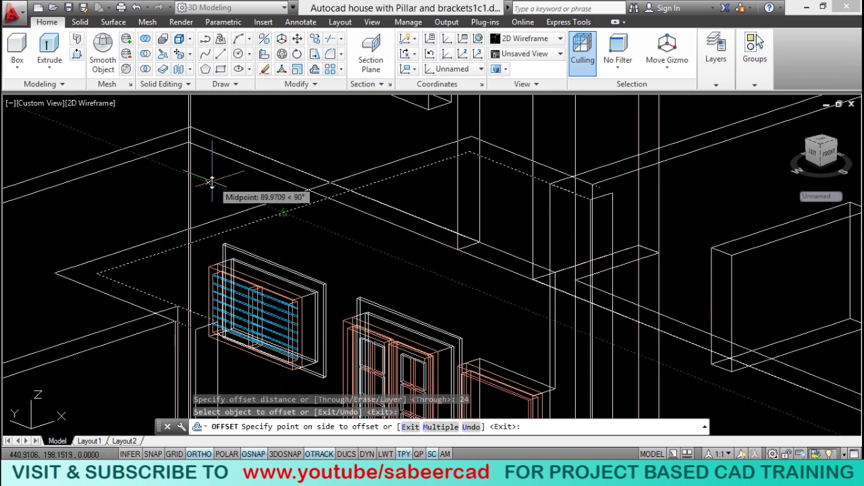
left_click(211, 181)
key("Escape")
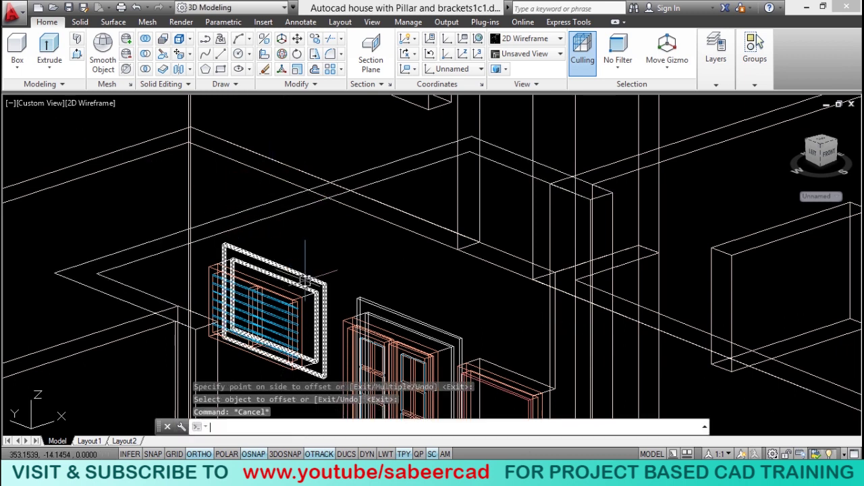
Draw a short polyline connecting the inner and outer balcony outlines at their far end on the wall corner
left_click(255, 221)
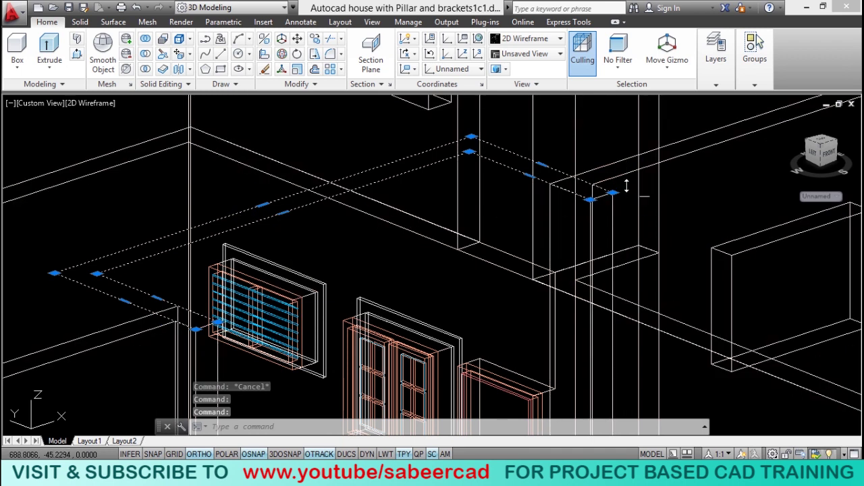
scroll(627, 187, "up", 5)
left_click(206, 38)
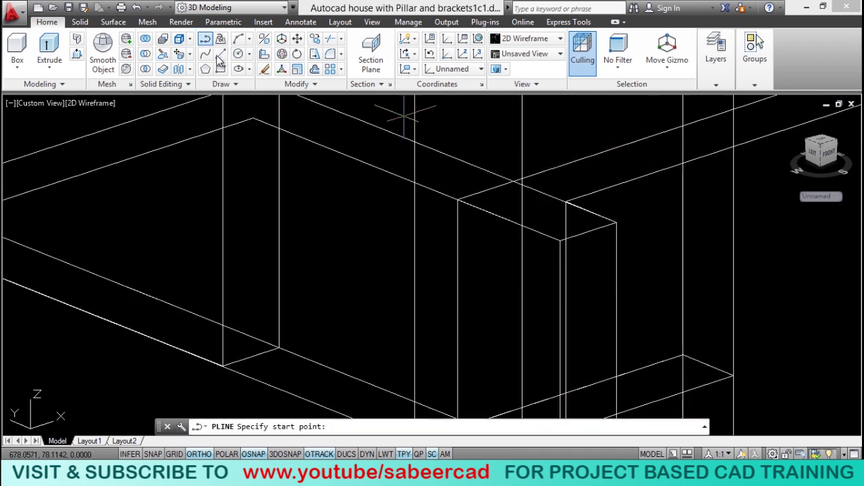
left_click(560, 241)
left_click(608, 233)
key("Return")
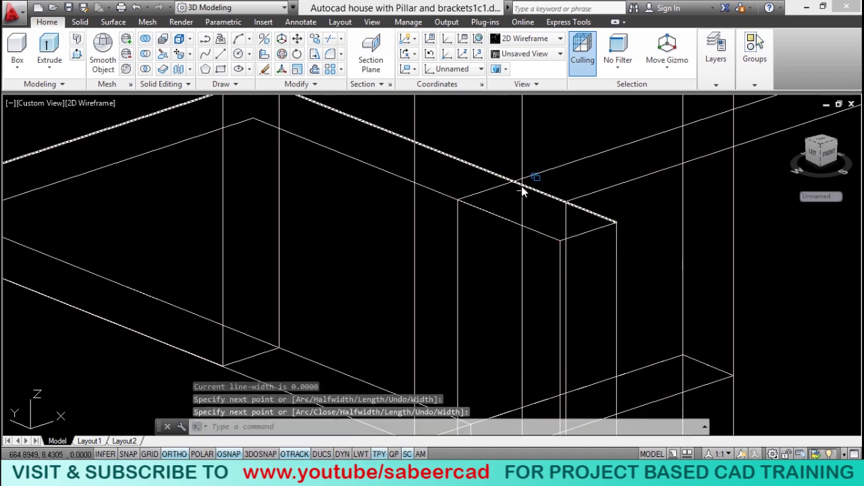
Connect the two balcony outlines with a short polyline at their other end, beside the louvred window
scroll(523, 193, "down", 5)
scroll(343, 272, "up", 5)
key("Return")
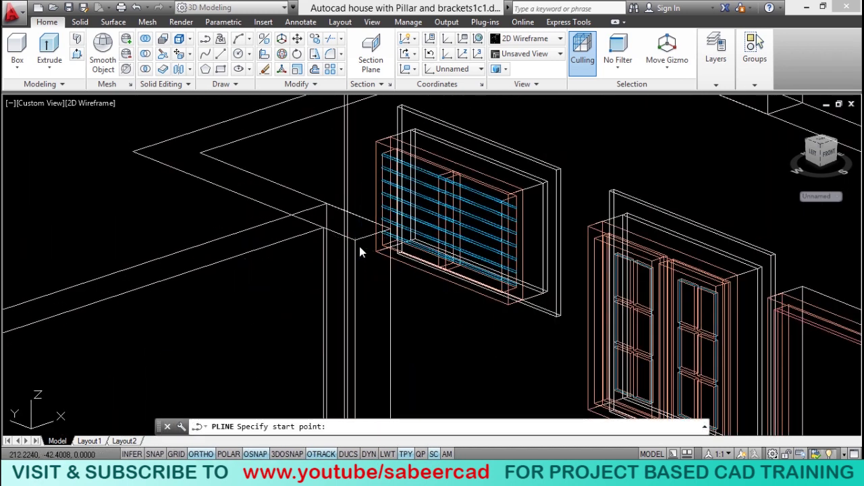
left_click(357, 242)
left_click(386, 231)
key("Return")
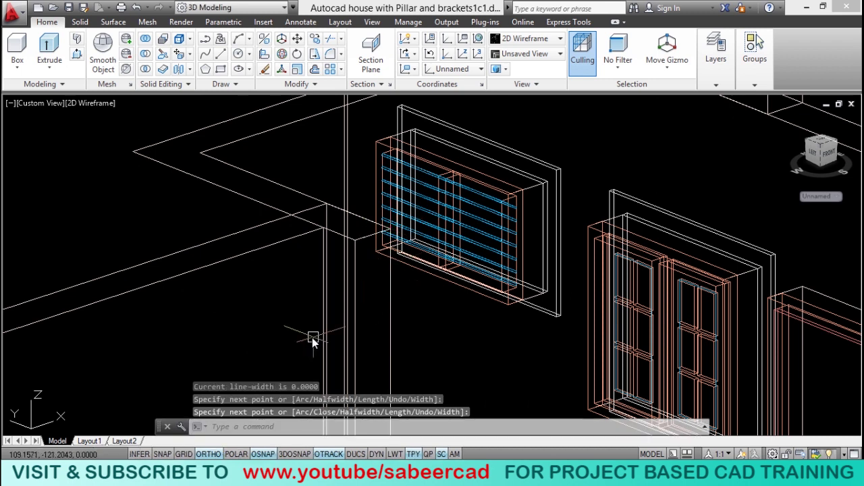
Start Join and select the short polyline at the far end together with the inner and outer balcony outlines
scroll(384, 245, "down", 4)
scroll(382, 242, "up", 4)
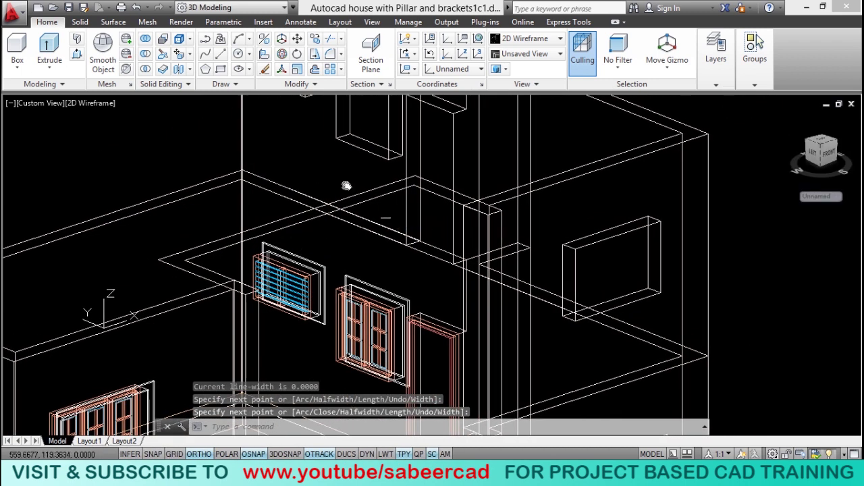
left_click(309, 83)
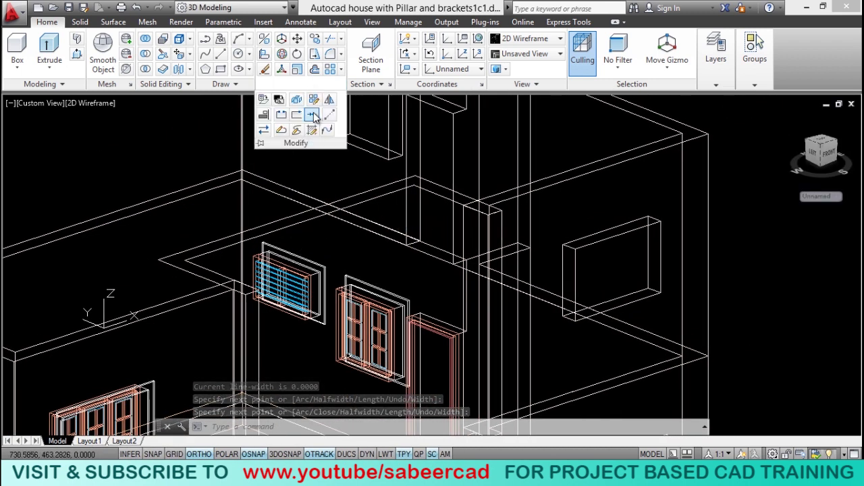
left_click(312, 116)
scroll(499, 232, "up", 3)
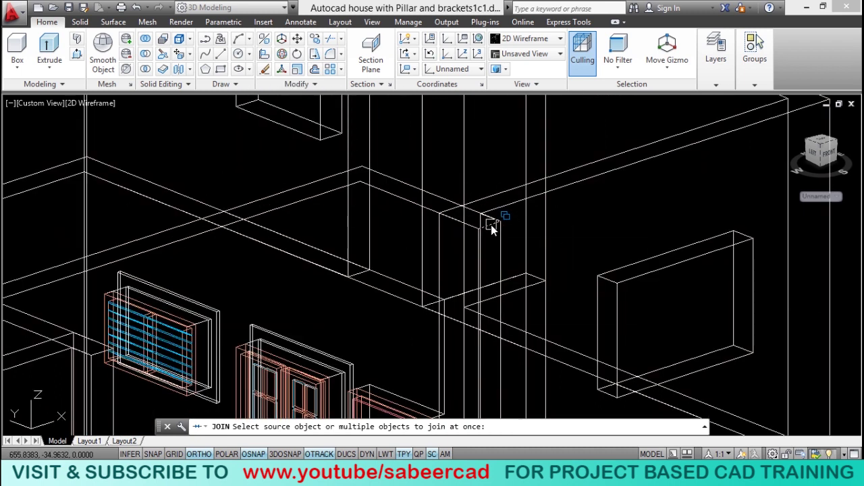
left_click(506, 212)
left_click(539, 269)
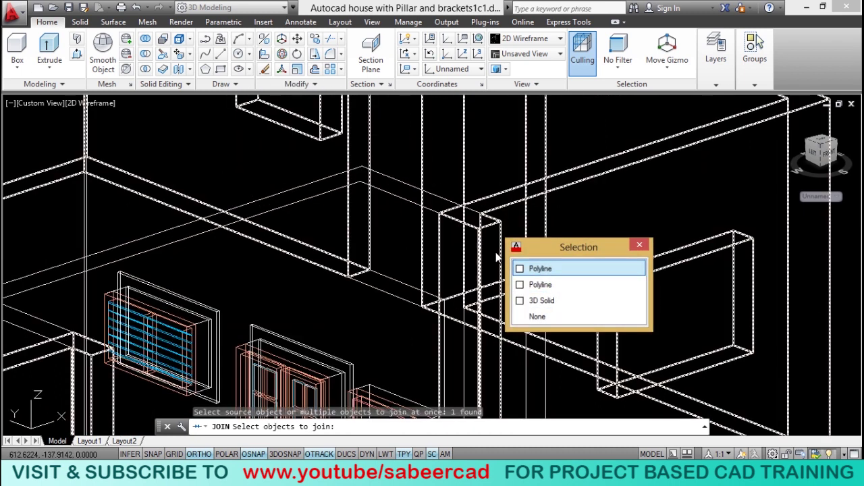
left_click(437, 197)
left_click(437, 210)
scroll(440, 180, "down", 2)
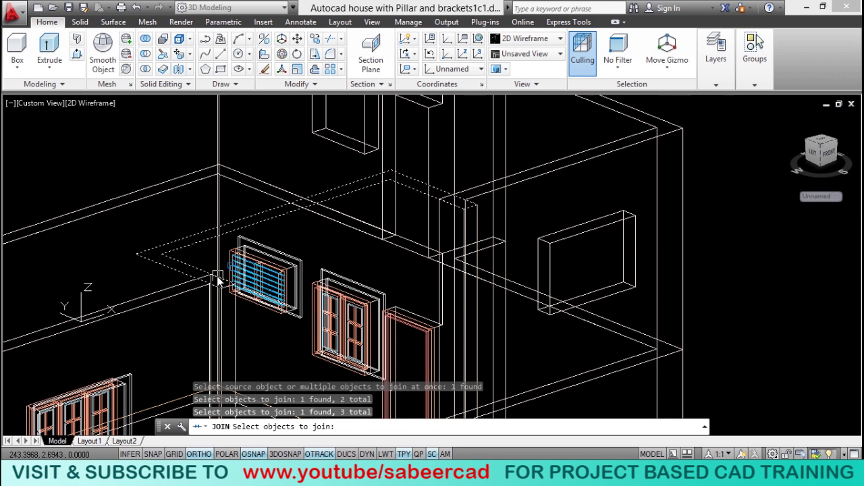
Include the short end polyline beside the louvred window in the selection and join everything into one closed balcony outline
scroll(216, 291, "up", 4)
left_click(200, 252)
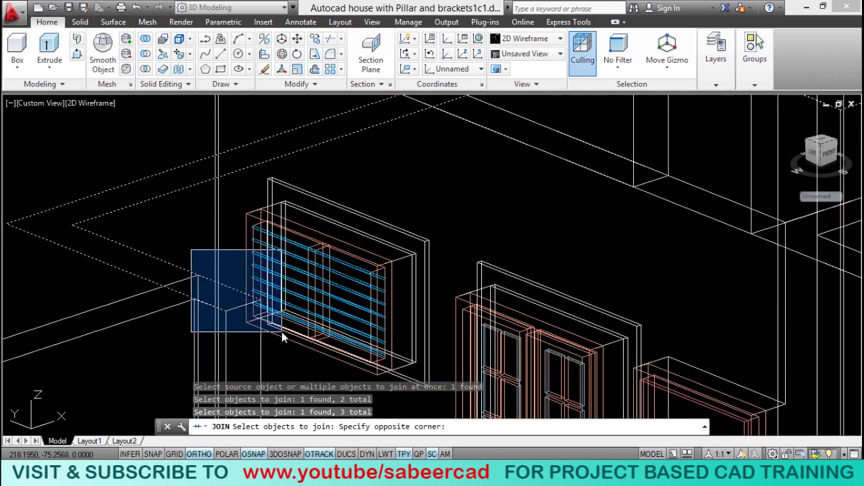
left_click(282, 331)
key("Return")
key("Return")
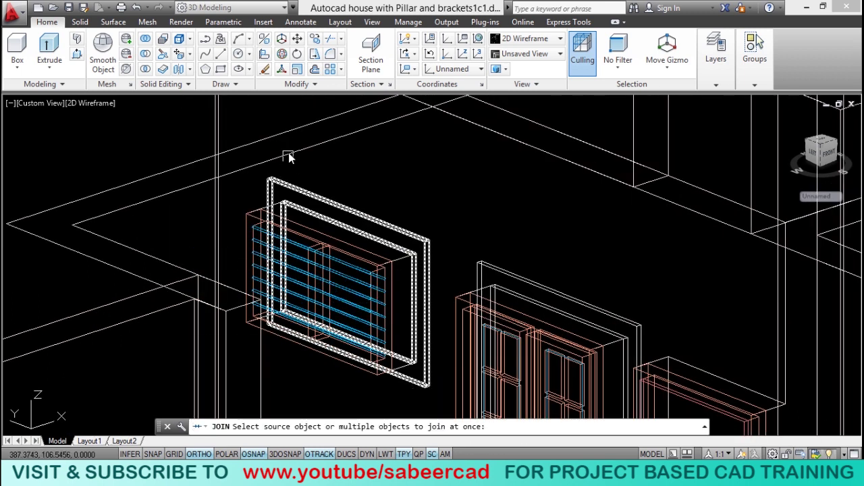
key("Escape")
left_click(297, 151)
key("Escape")
key("Escape")
Extrude the closed balcony outline by -310
scroll(287, 211, "down", 6)
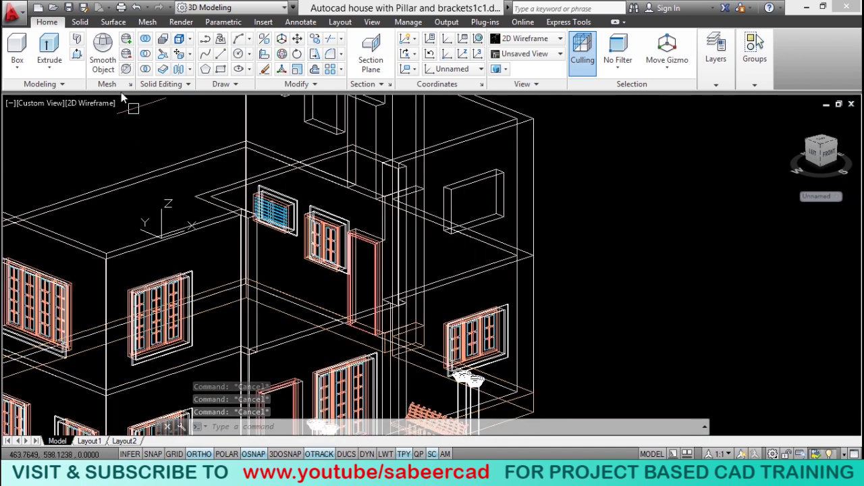
left_click(49, 68)
left_click(58, 92)
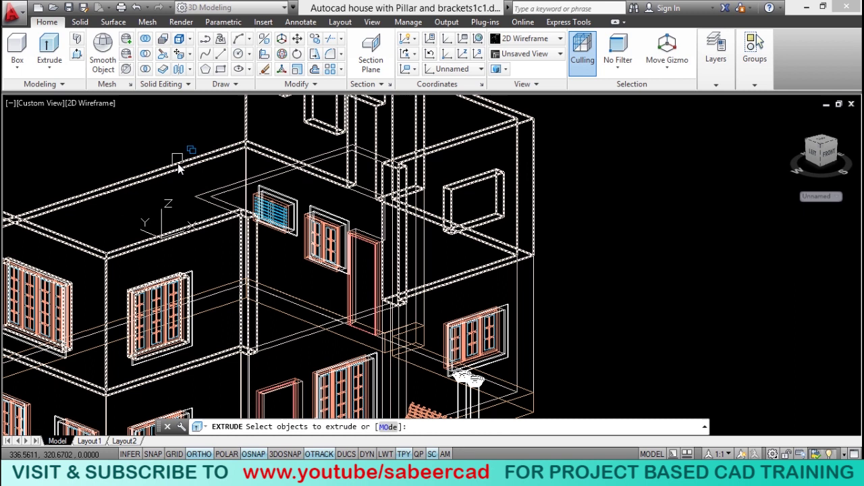
left_click(201, 192)
key("Return")
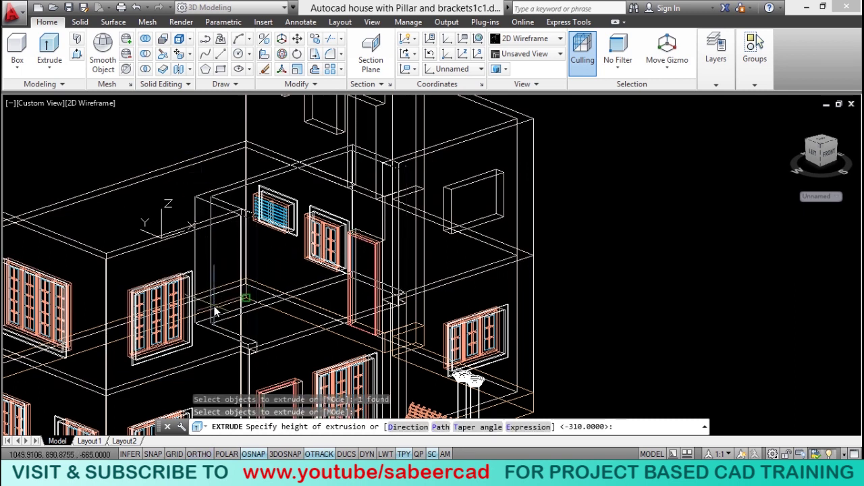
type("-3")
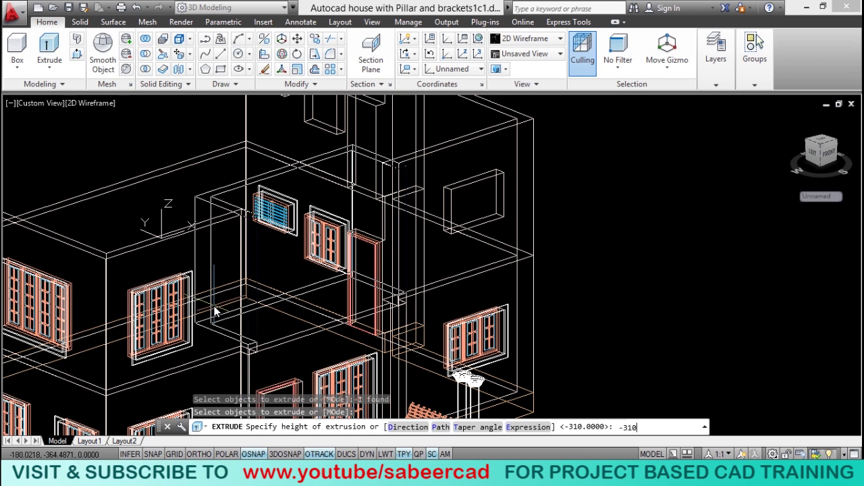
type("10")
key("Return")
key("Escape")
key("Escape")
scroll(229, 263, "down", 2)
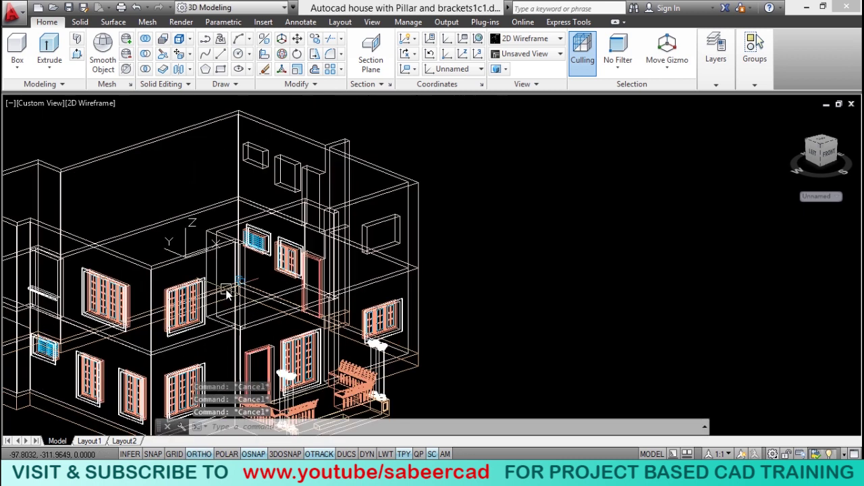
scroll(247, 210, "up", 2)
left_click(333, 157)
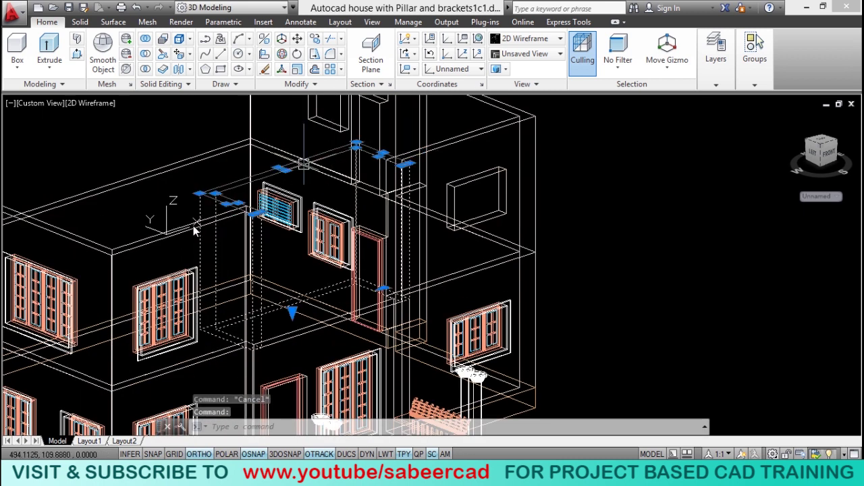
key("Escape")
key("Escape")
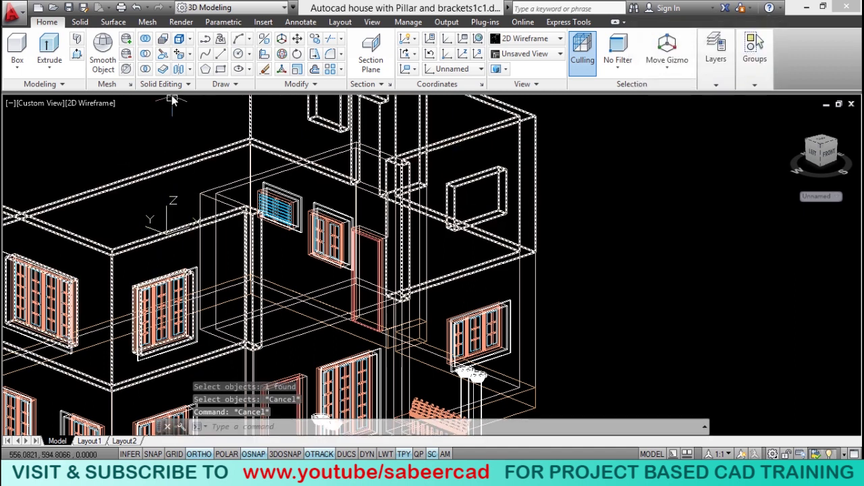
Union the extruded balcony walls with the first-floor wall solid
left_click(145, 39)
left_click(282, 174)
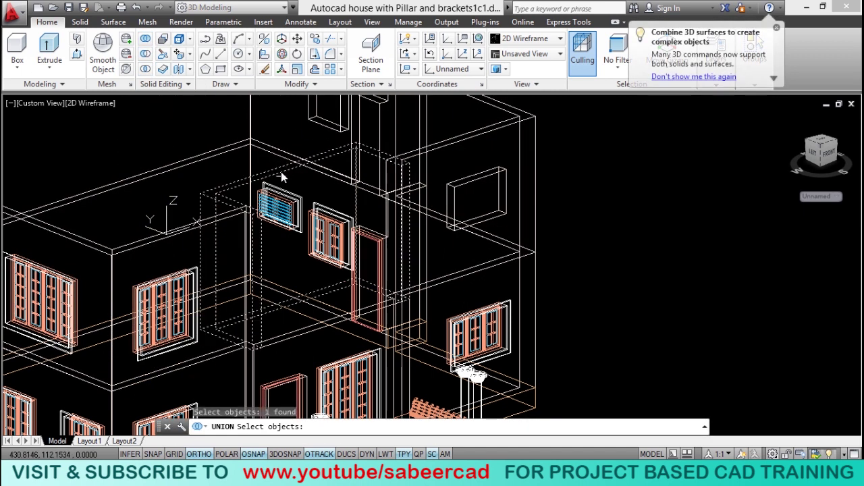
left_click(247, 248)
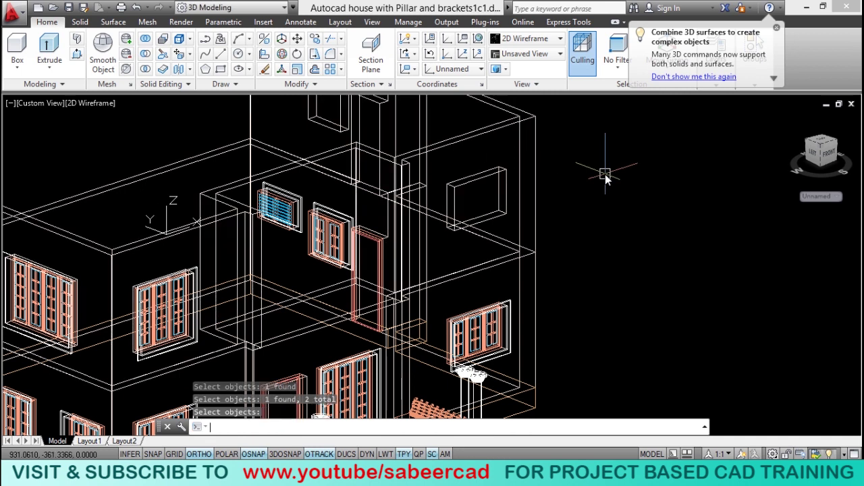
key("Return")
scroll(236, 178, "up", 2)
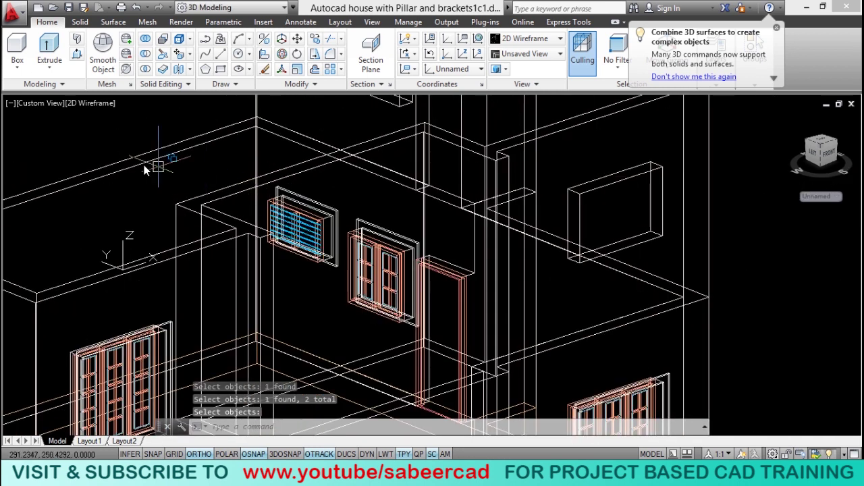
Show the model in the Realistic visual style and inspect the merged balcony walls
left_click(105, 102)
left_click(151, 174)
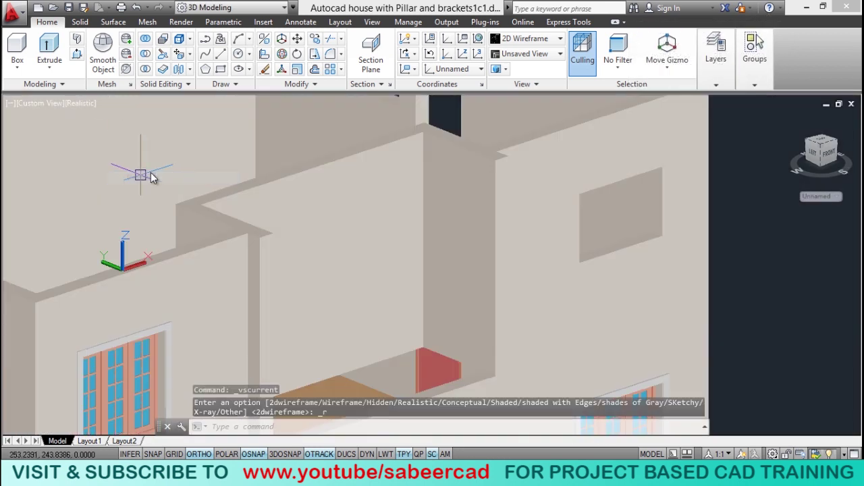
scroll(189, 270, "down", 2)
scroll(135, 250, "up", 3)
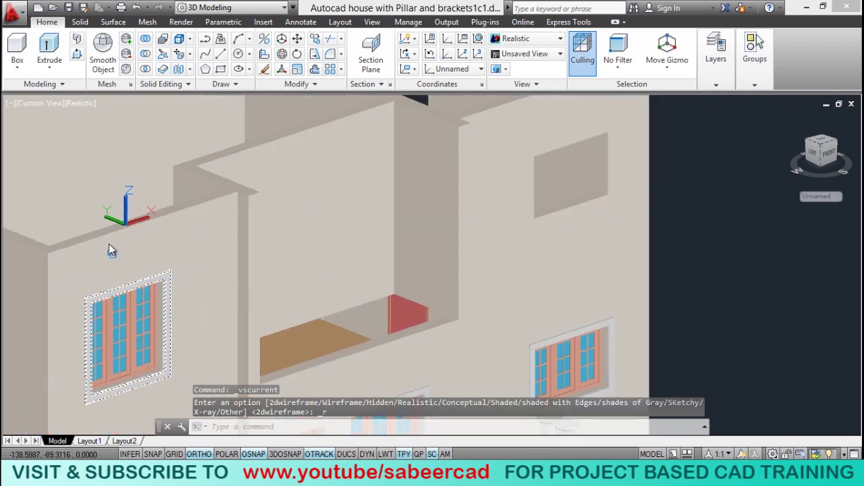
scroll(112, 270, "down", 1)
scroll(117, 286, "up", 1)
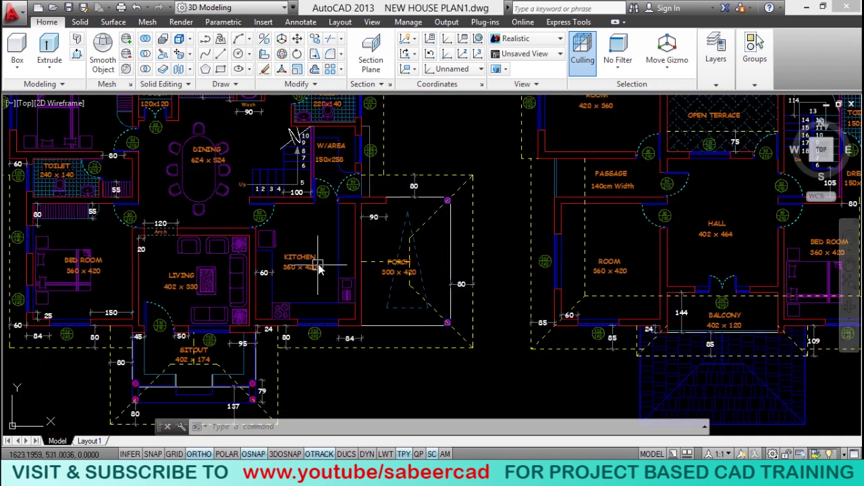
Examine the front elevation and the size of the balcony door opening in the first-floor plan of the NEW HOUSE PLAN1 drawing
scroll(315, 264, "down", 5)
scroll(322, 143, "up", 10)
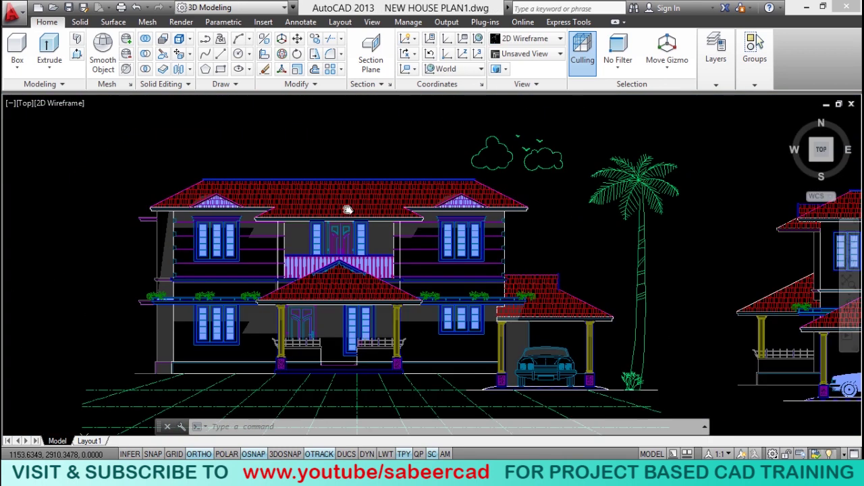
scroll(318, 233, "down", 3)
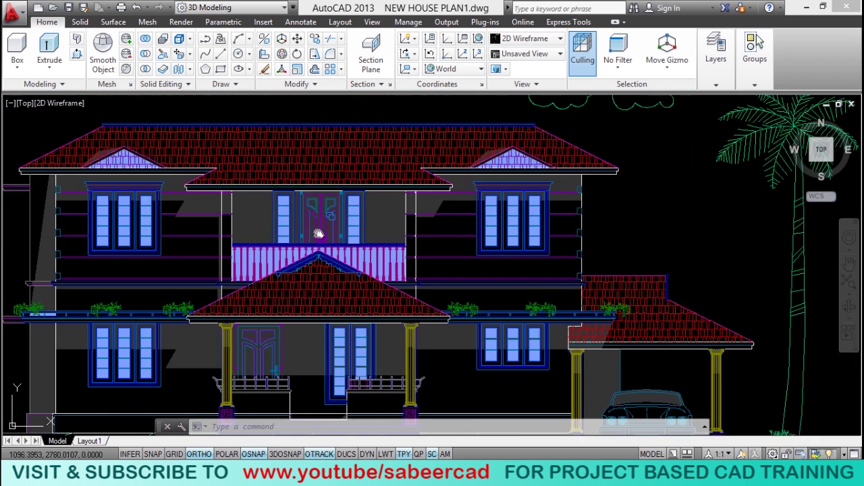
scroll(285, 228, "up", 2)
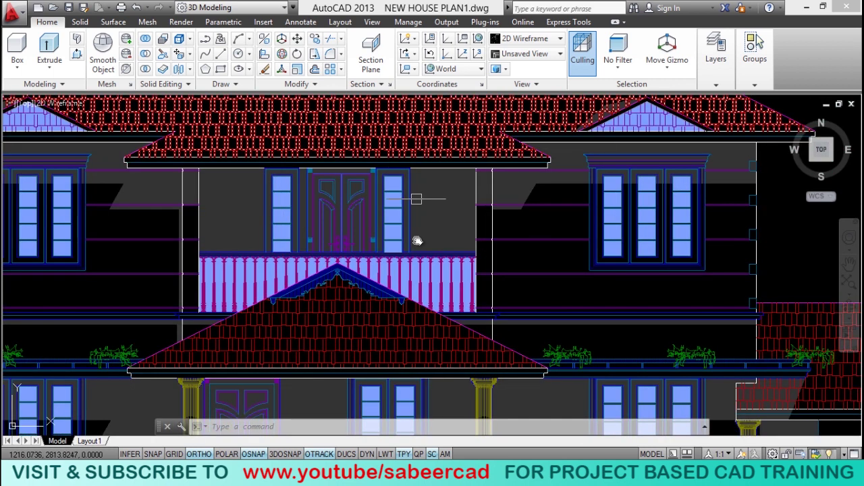
scroll(341, 192, "down", 6)
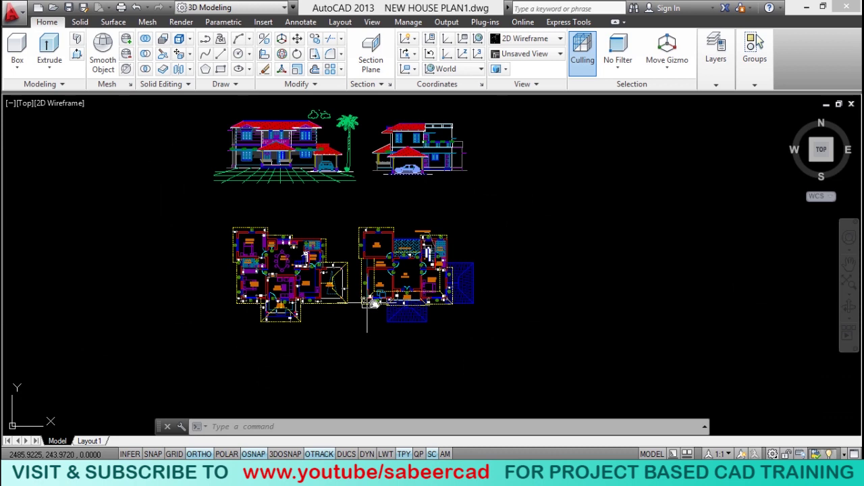
scroll(370, 303, "up", 6)
scroll(424, 227, "up", 4)
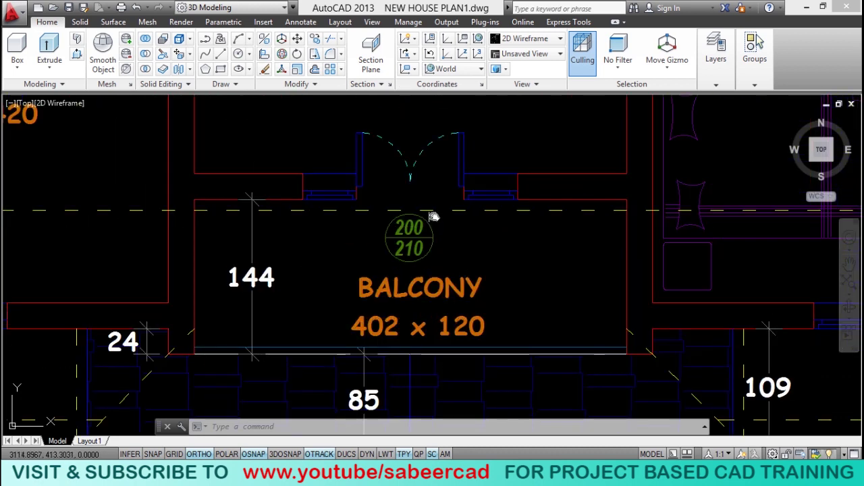
middle_click_drag(424, 226, 409, 267)
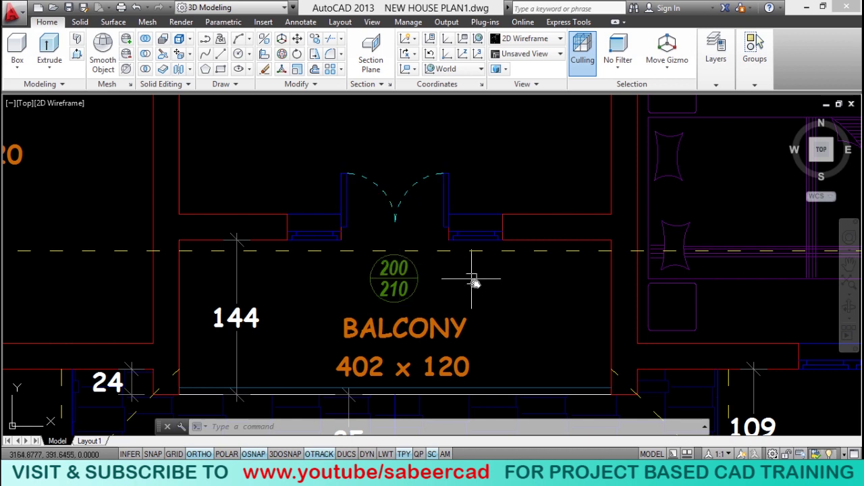
left_click(488, 295)
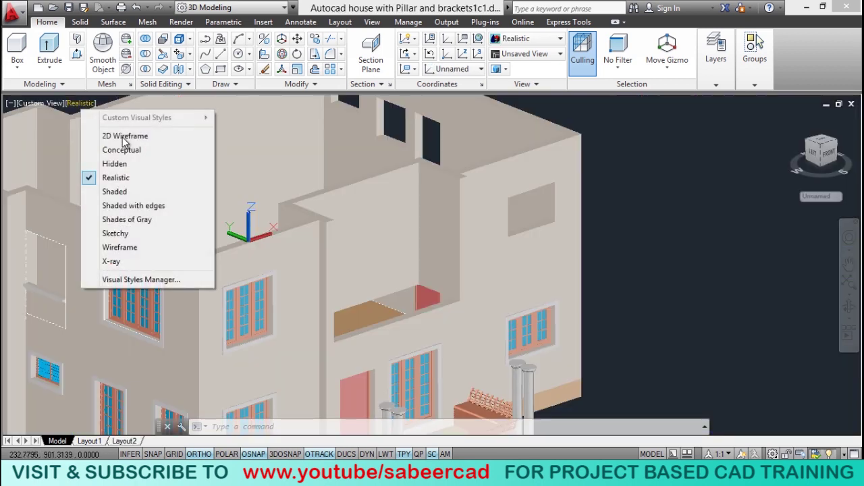
Return the house model to the 2D Wireframe style and align the UCS to a front-facing wall face at the balcony
left_click(122, 137)
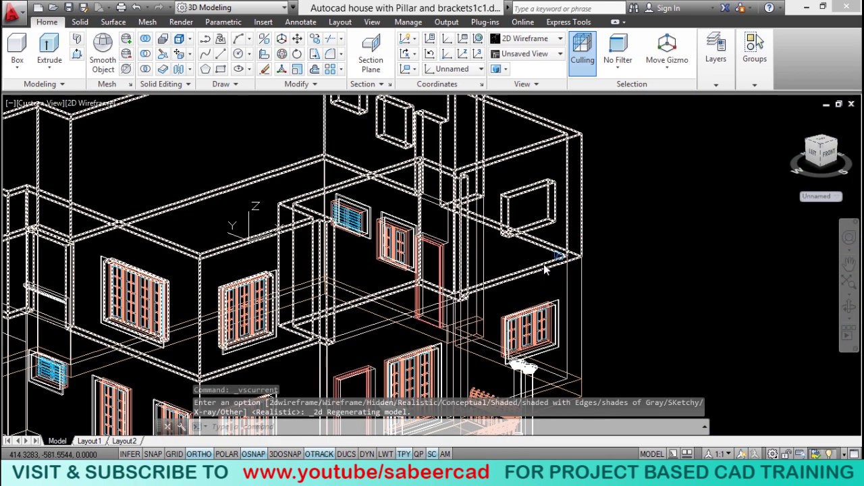
scroll(430, 165, "down", 3)
scroll(413, 254, "up", 3)
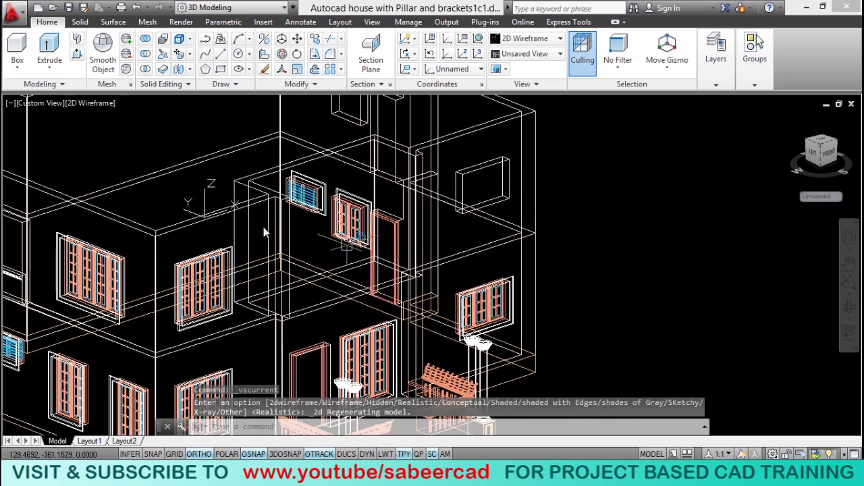
left_click(372, 21)
left_click(238, 65)
left_click(228, 101)
left_click(308, 250)
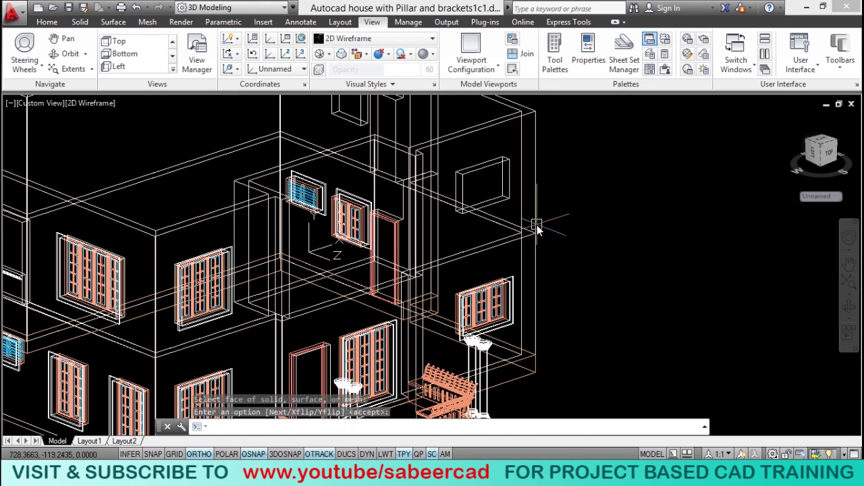
key("Return")
Draw a rectangle 200 long and 210 wide in the empty space beside the house for the balcony door opening
left_click(46, 22)
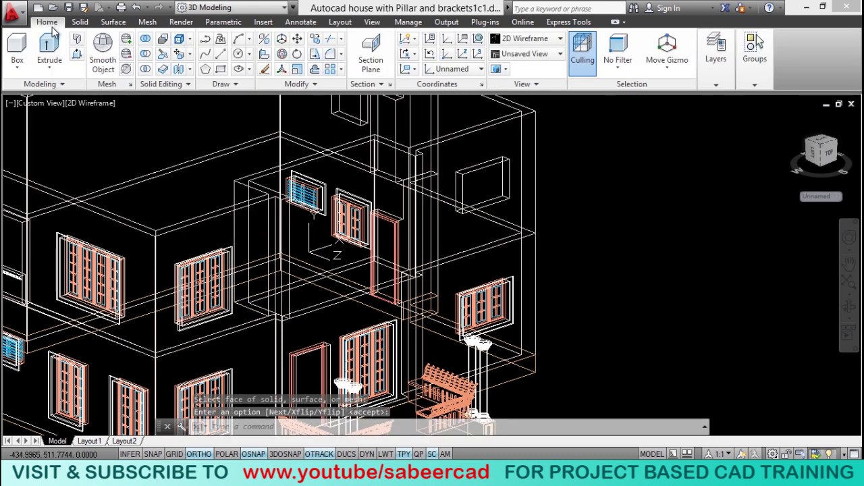
left_click(219, 69)
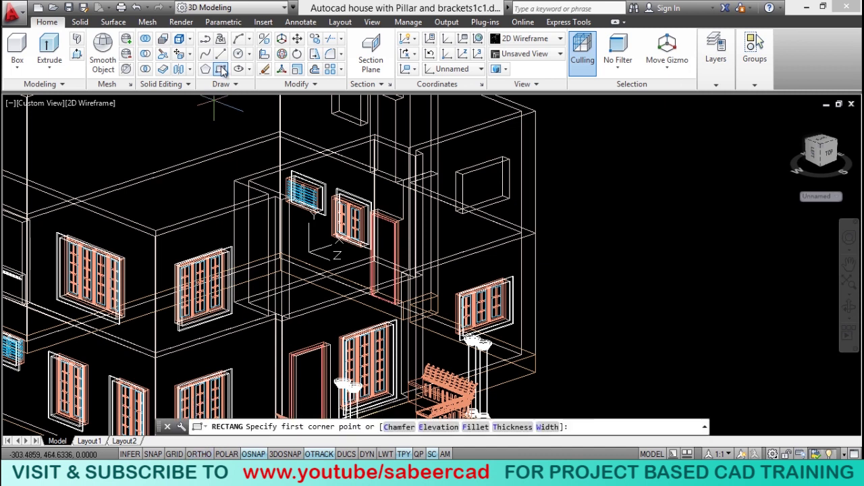
left_click(591, 276)
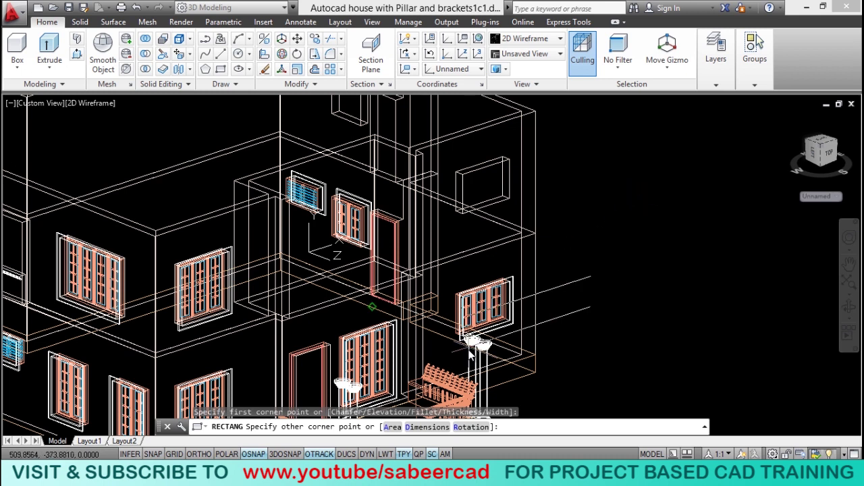
left_click(431, 428)
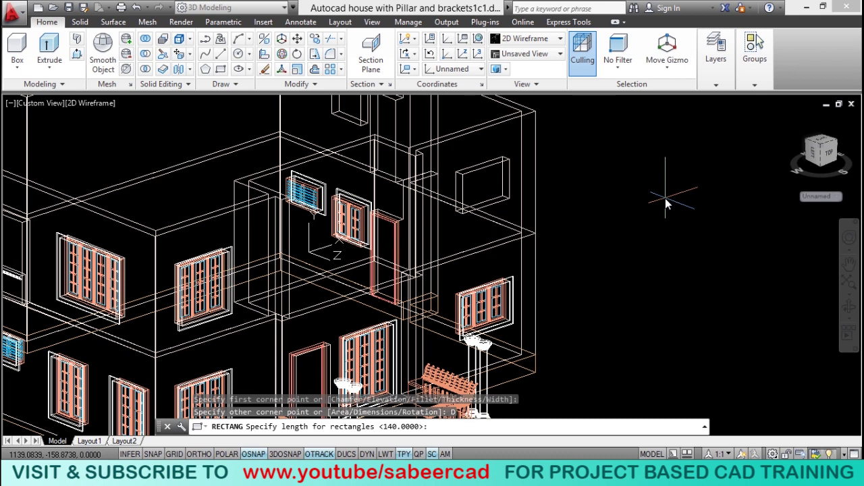
type("200")
key("Return")
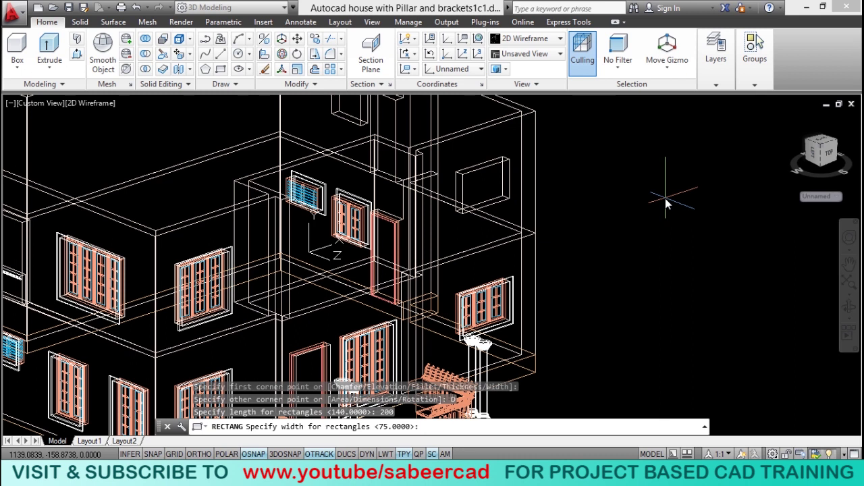
type("210")
key("Return")
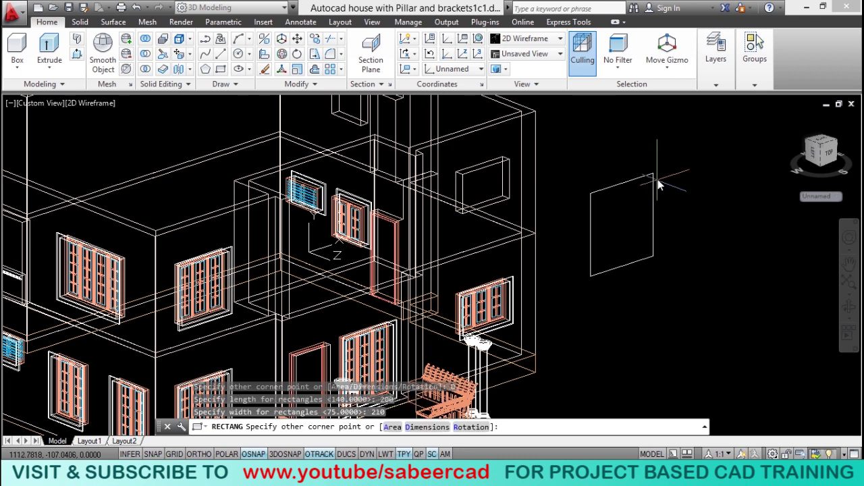
left_click(678, 203)
Extrude the door-opening rectangle by -24
scroll(650, 200, "up", 3)
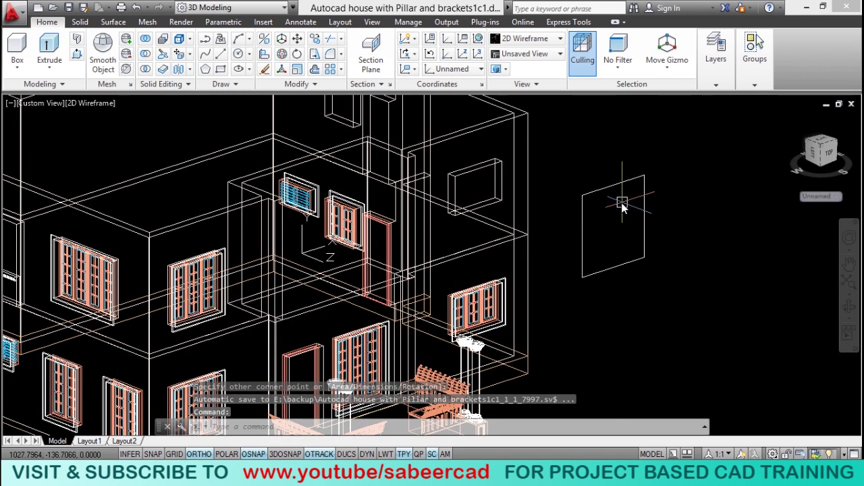
left_click(49, 68)
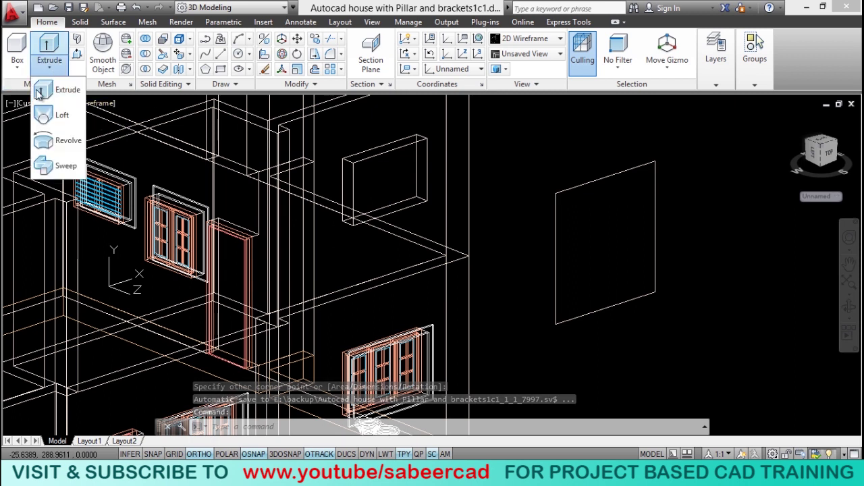
left_click(54, 88)
left_click(579, 185)
key("Return")
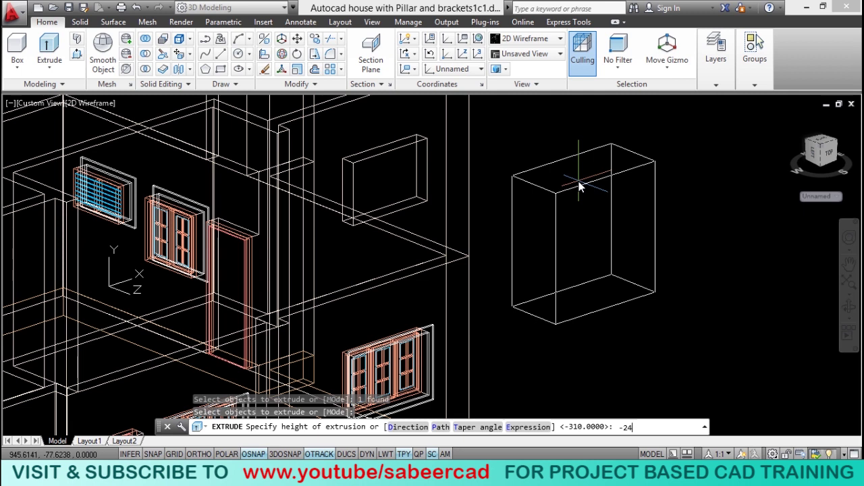
type("-24")
key("Return")
key("Escape")
key("Escape")
key("Escape")
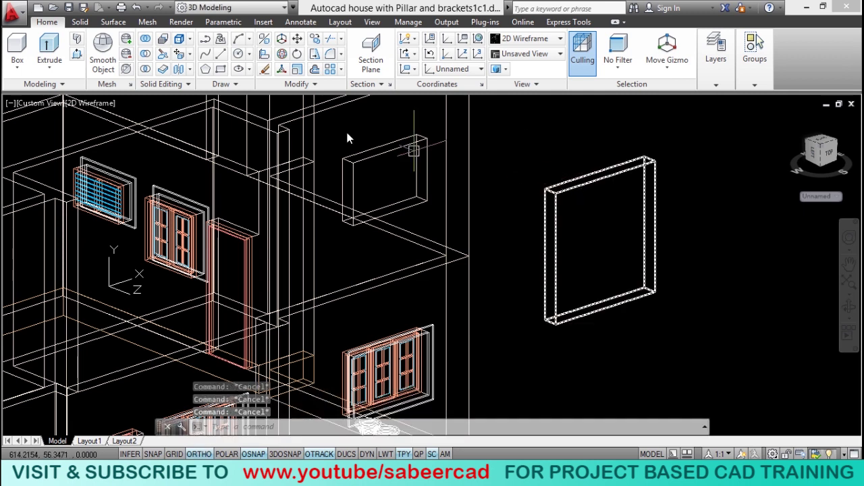
Move the door-opening solid by its top edge midpoint to the midpoint of the balcony back wall's top edge
left_click(289, 39)
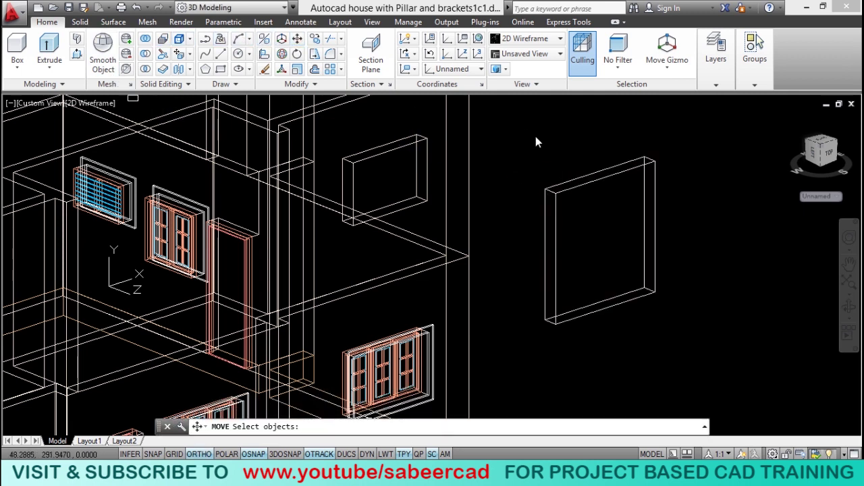
left_click(600, 177)
left_click(597, 179)
key("Return")
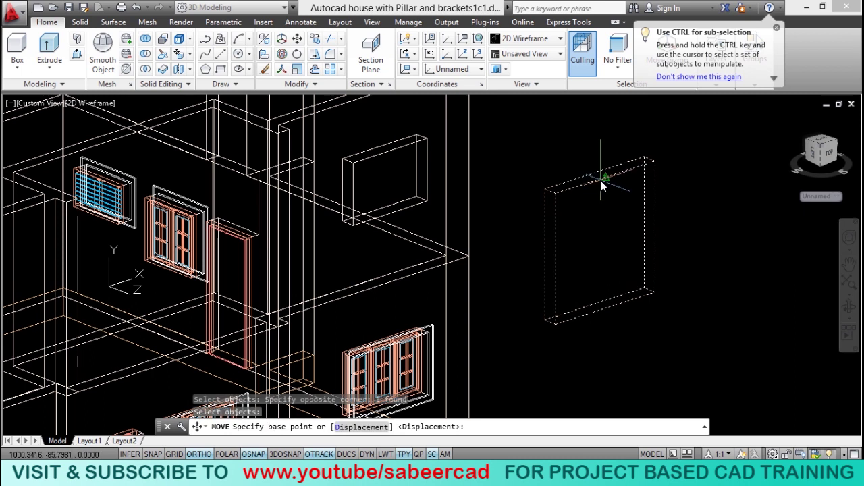
left_click(603, 186)
scroll(665, 192, "down", 5)
scroll(447, 160, "up", 6)
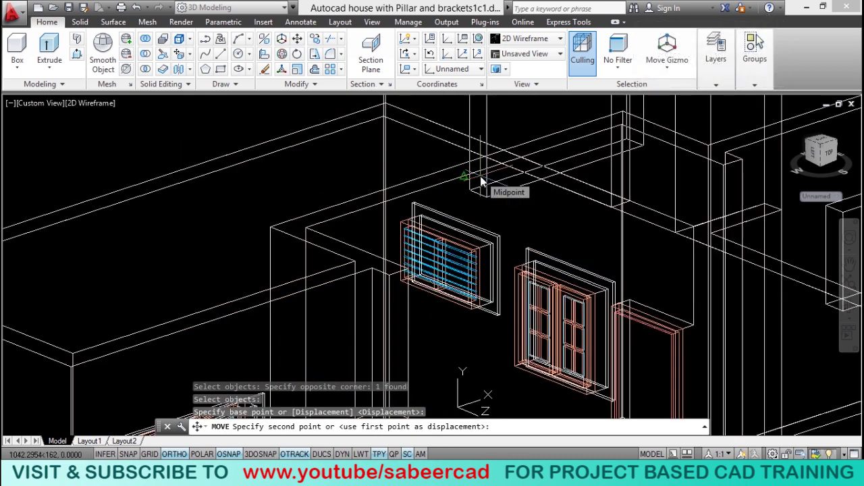
key("Escape")
scroll(405, 169, "down", 5)
scroll(492, 177, "up", 5)
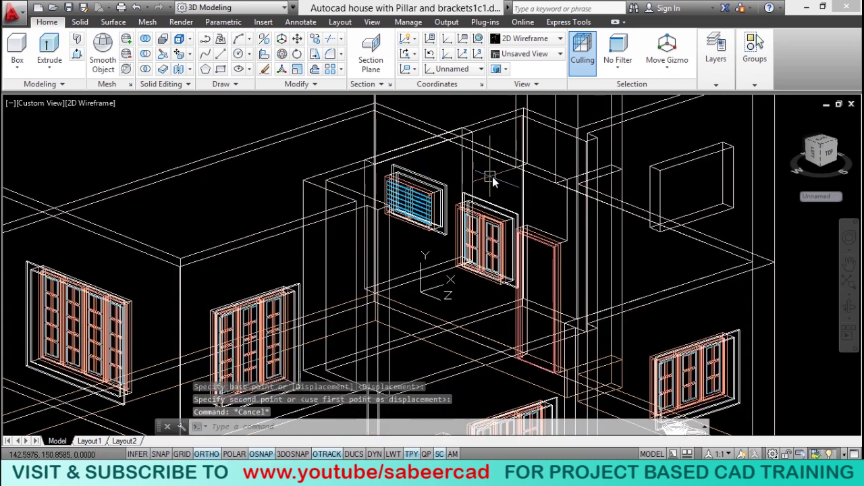
Move the door-opening solid straight down by 100
left_click(297, 39)
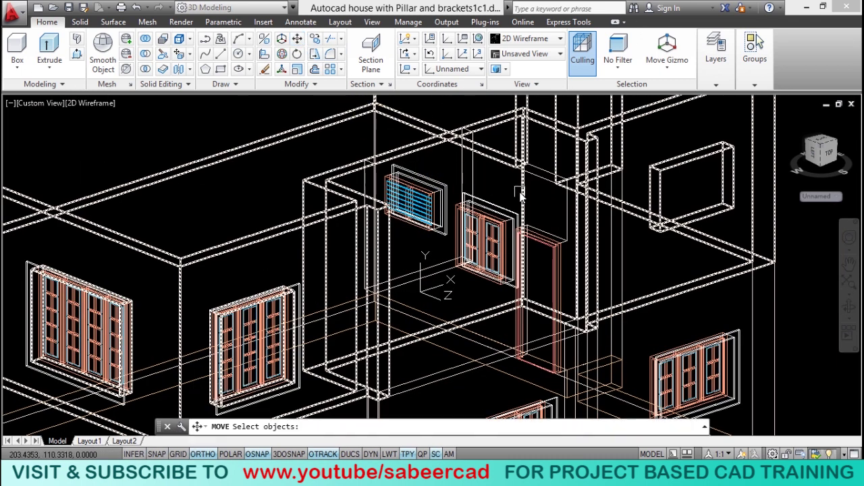
left_click(466, 168)
key("Return")
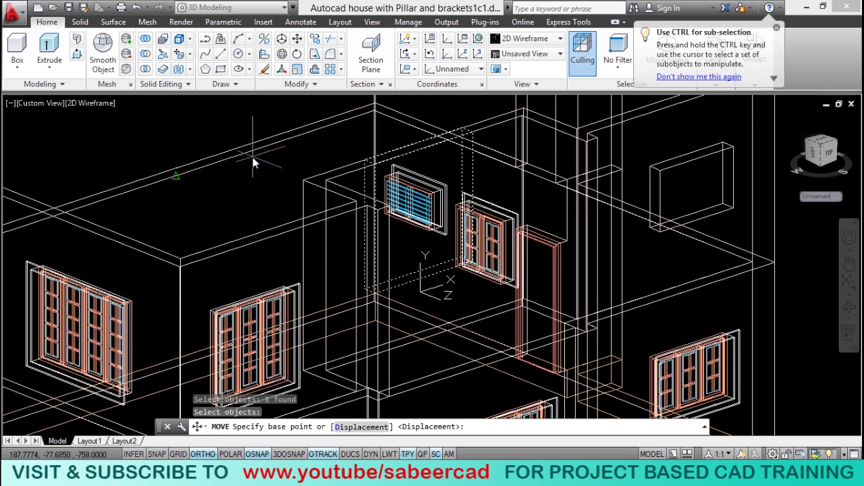
left_click(176, 173)
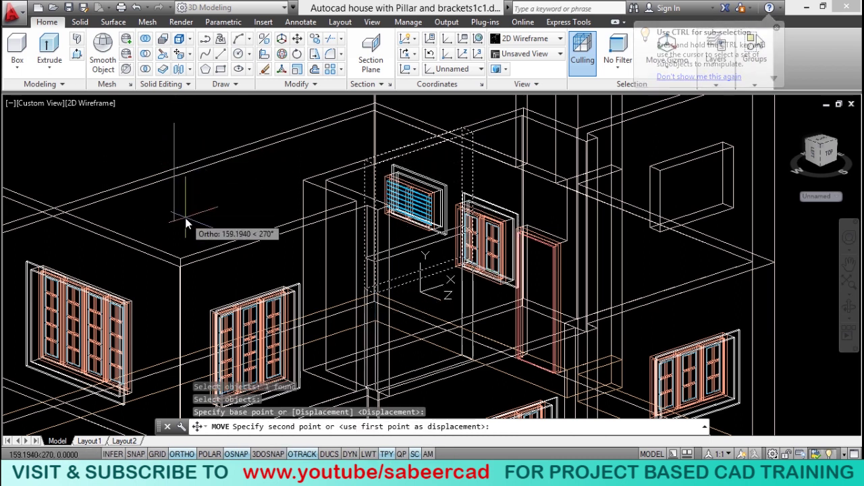
type("1")
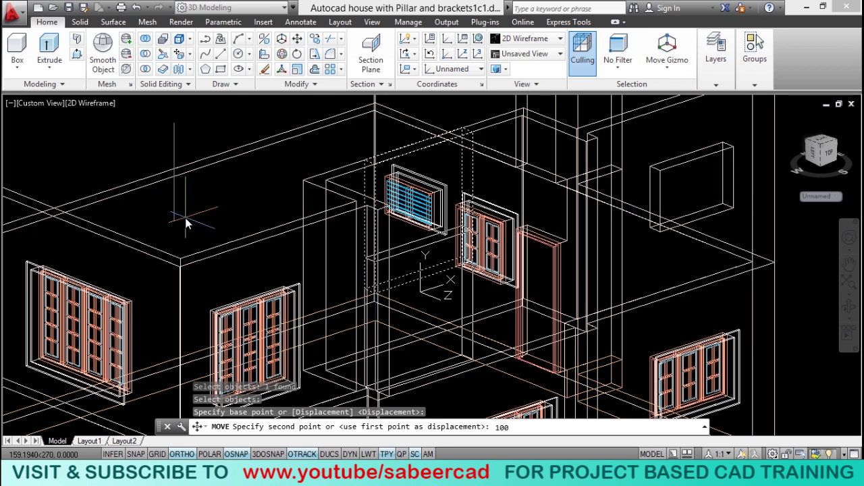
type("00")
key("Return")
Subtract the door-opening solid from the merged first-floor walls to cut the balcony door opening
middle_click_drag(183, 218, 110, 203)
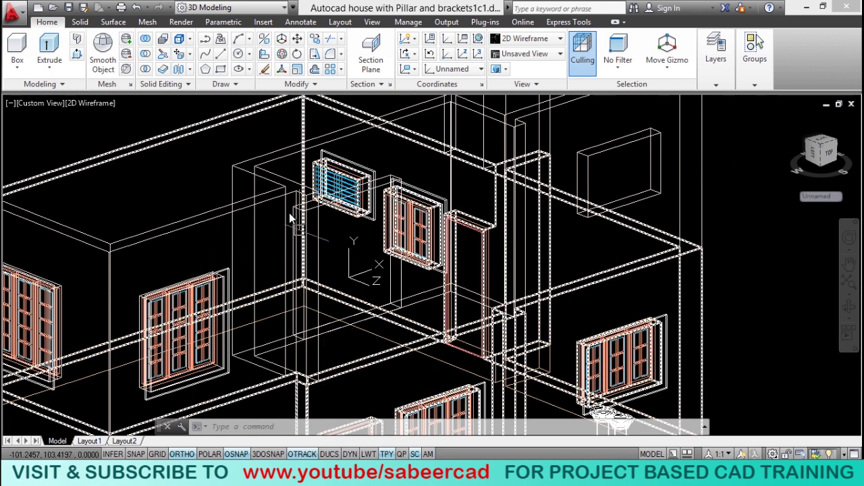
left_click(147, 40)
left_click(343, 139)
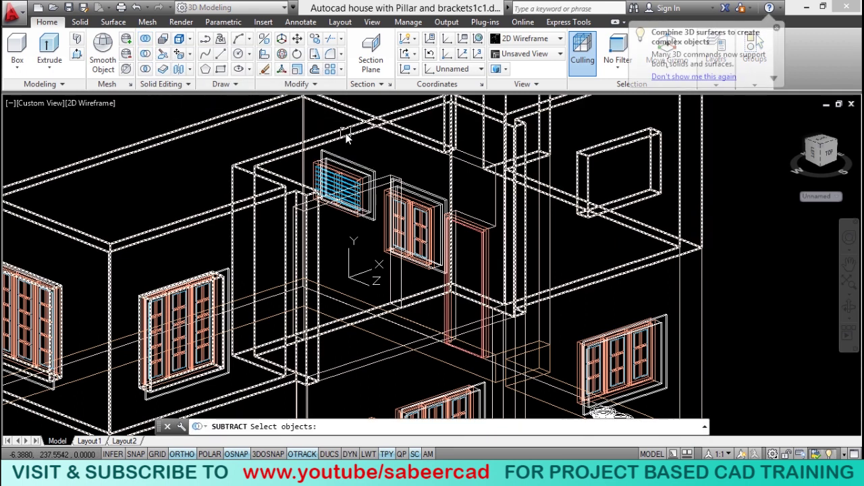
key("Return")
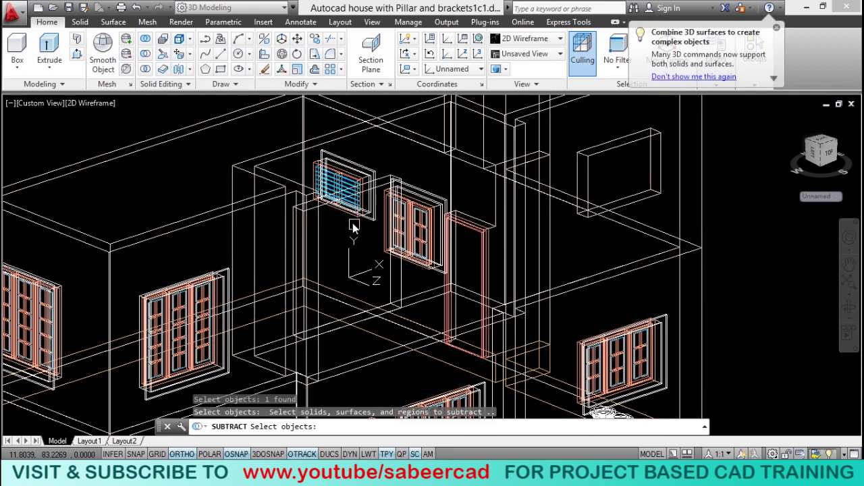
left_click(371, 193)
left_click(408, 231)
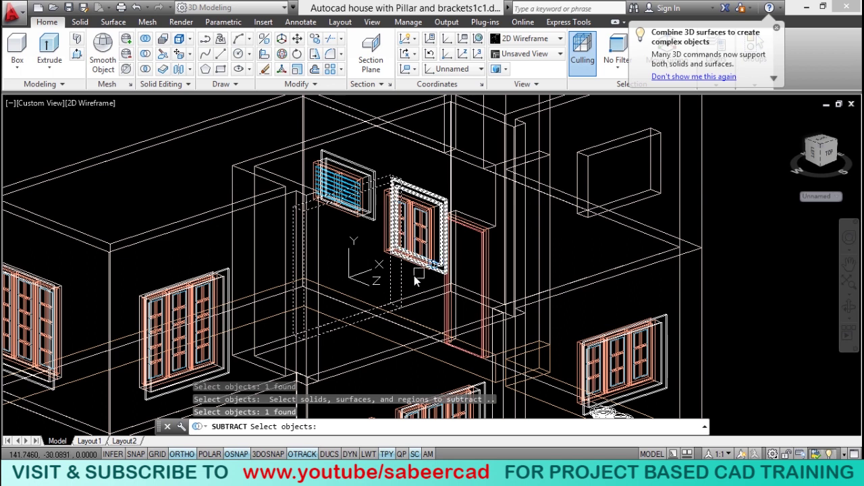
key("Return")
Switch to the Realistic visual style and check the cut opening in the balcony's back wall
left_click(101, 103)
left_click(85, 101)
left_click(85, 102)
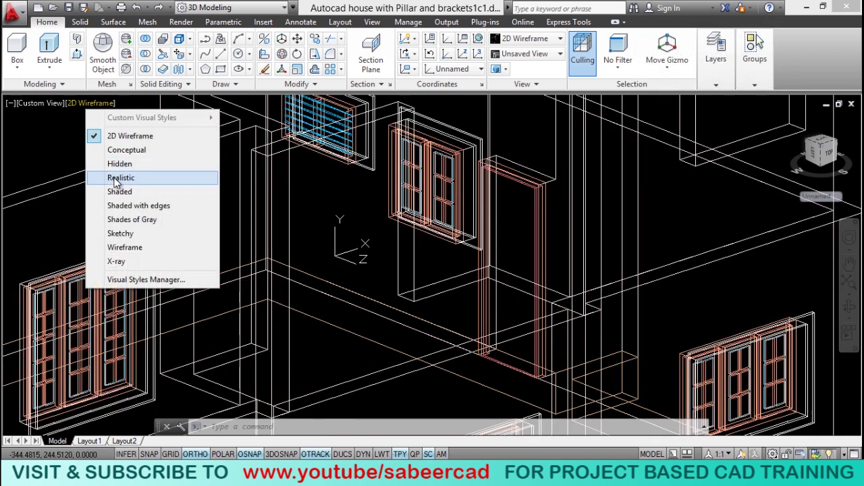
left_click(118, 179)
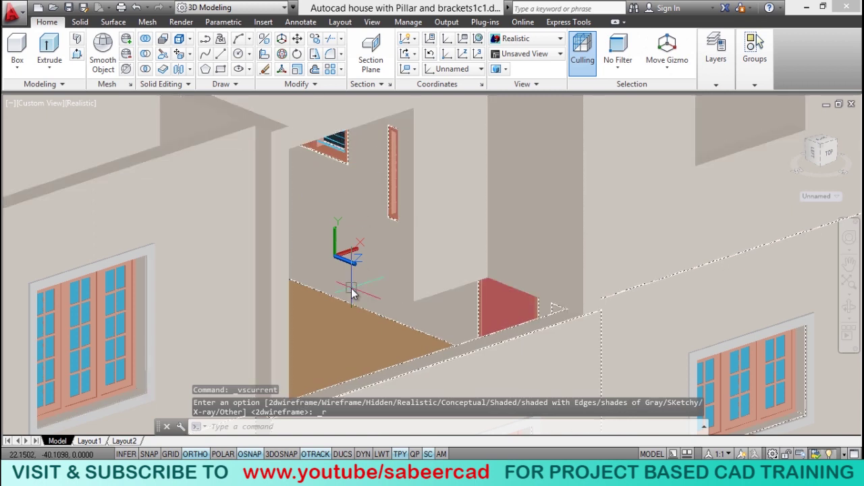
middle_click_drag(219, 207, 241, 202, "shift")
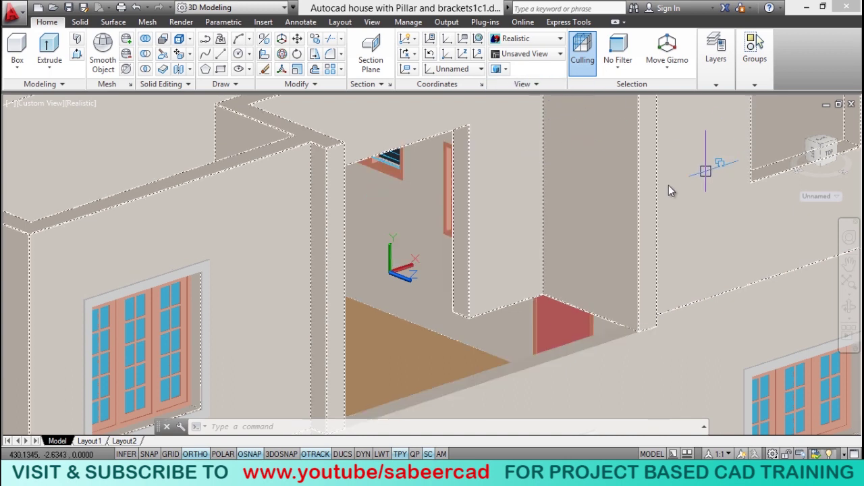
Examine the door, side windows and surrounding moulding in the balcony opening, close up and from farther away
scroll(493, 195, "up", 5)
scroll(494, 196, "down", 5)
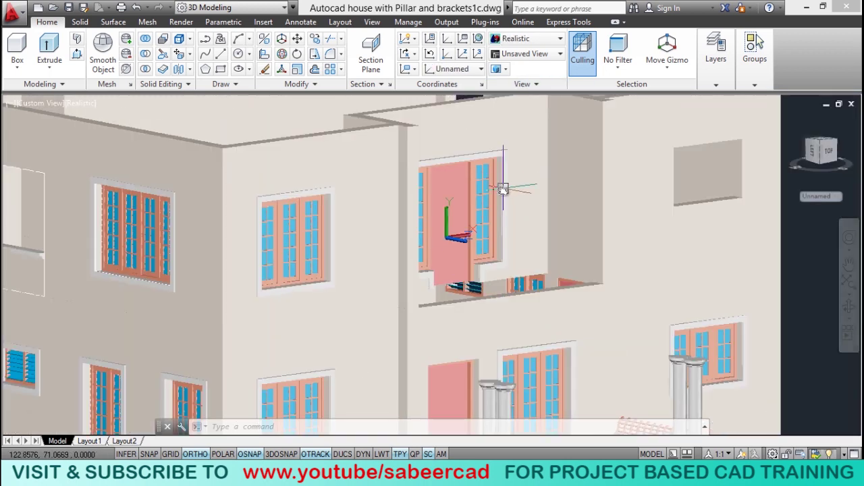
scroll(493, 200, "up", 4)
scroll(496, 199, "up", 2)
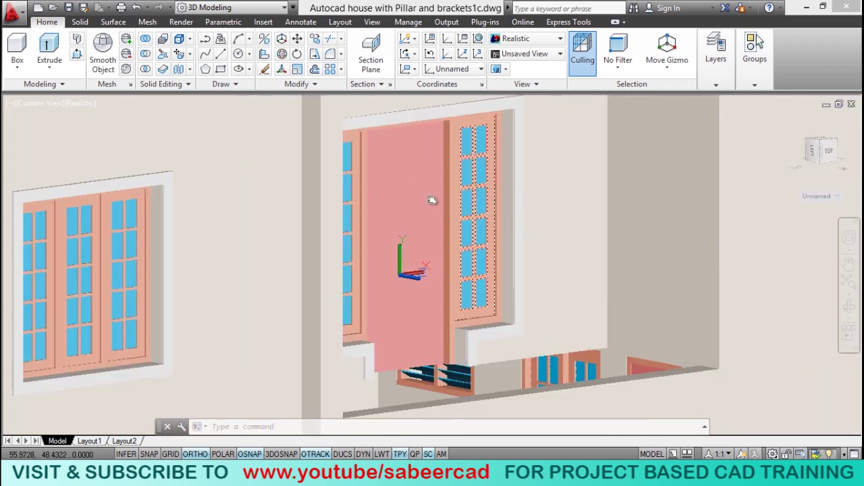
scroll(453, 247, "up", 3)
scroll(442, 246, "down", 3)
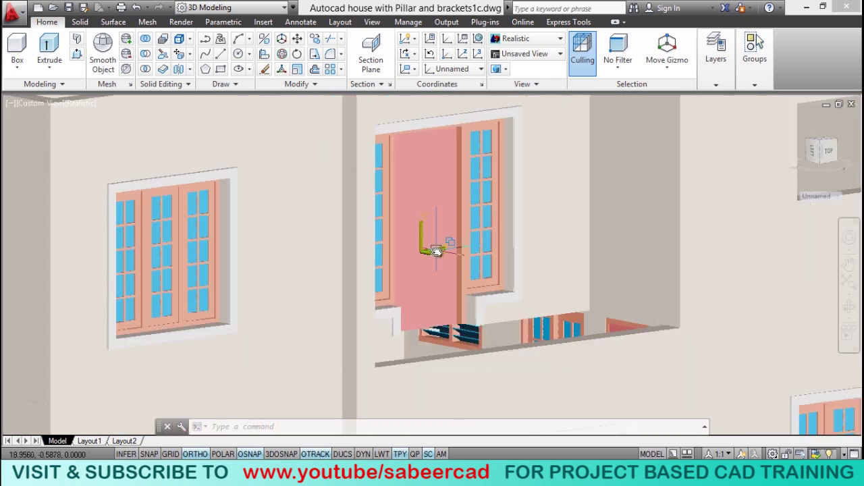
scroll(485, 283, "up", 4)
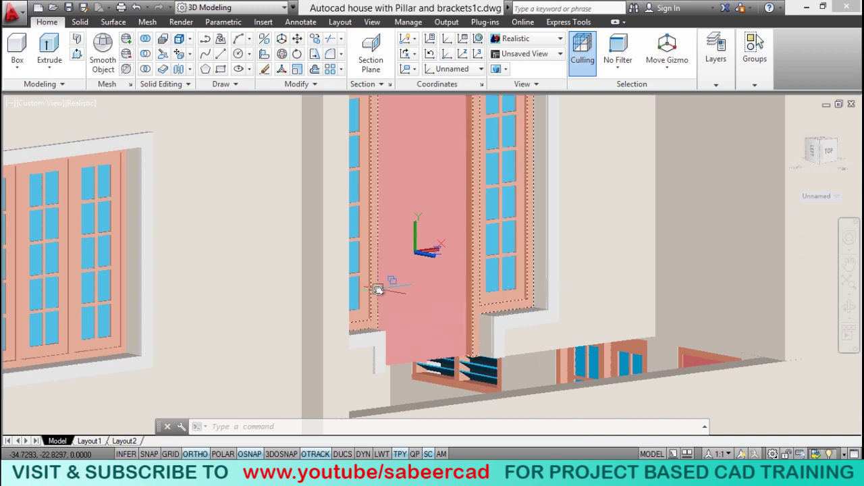
mouse_move(368, 284)
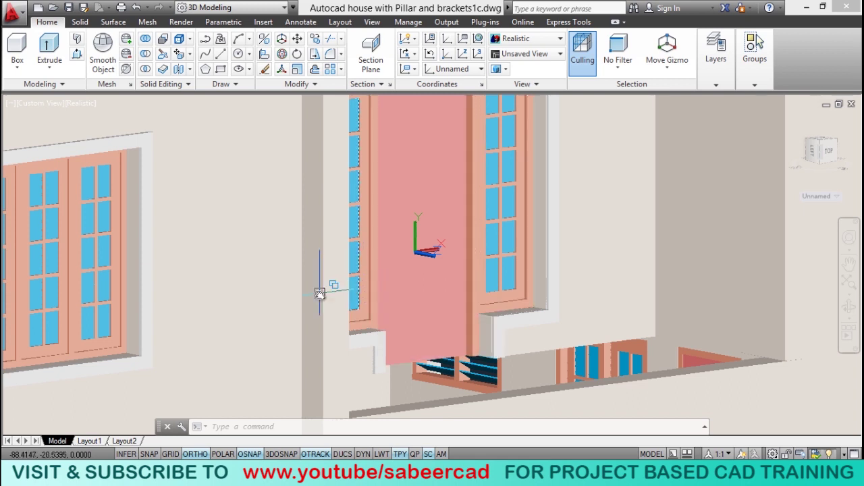
middle_click_drag(299, 297, 401, 279, "shift")
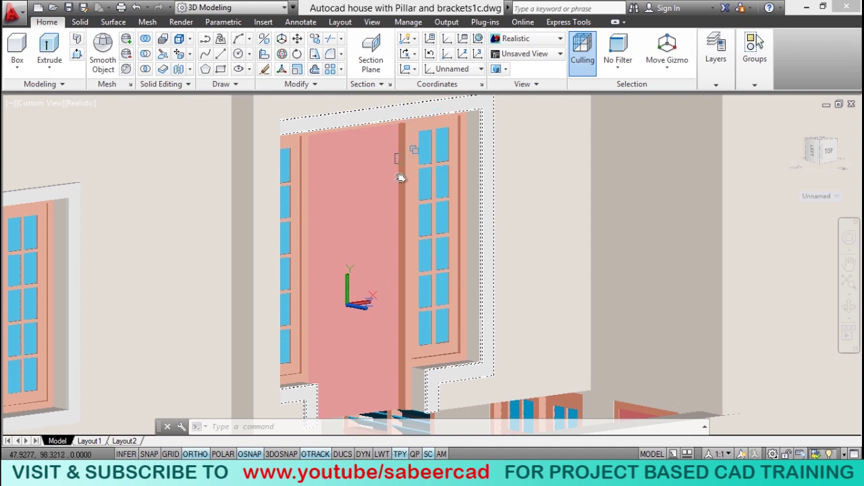
scroll(408, 329, "up", 3)
scroll(409, 350, "down", 2)
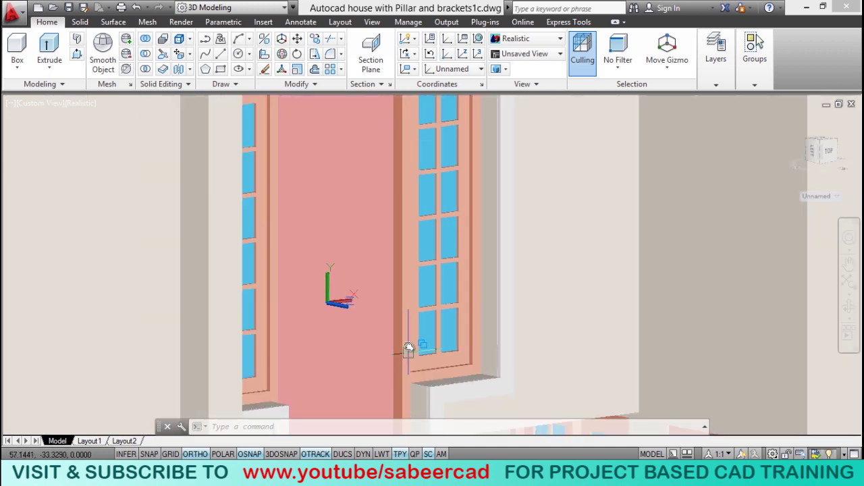
scroll(406, 315, "down", 2)
scroll(405, 309, "up", 2)
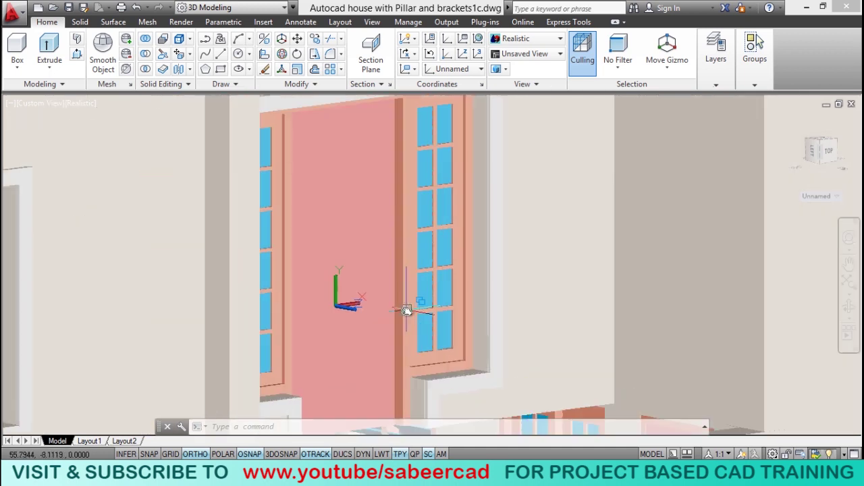
scroll(401, 284, "down", 3)
middle_click_drag(353, 327, 382, 281)
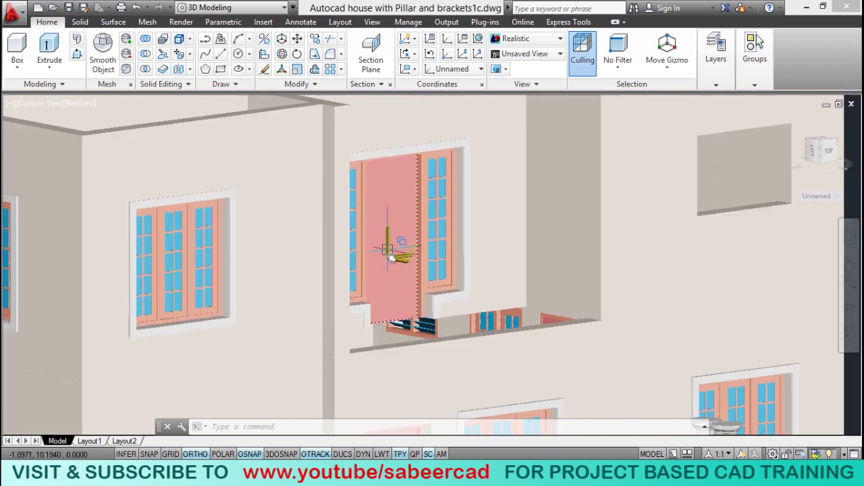
key("Escape")
key("Escape")
key("Escape")
scroll(463, 292, "up", 2)
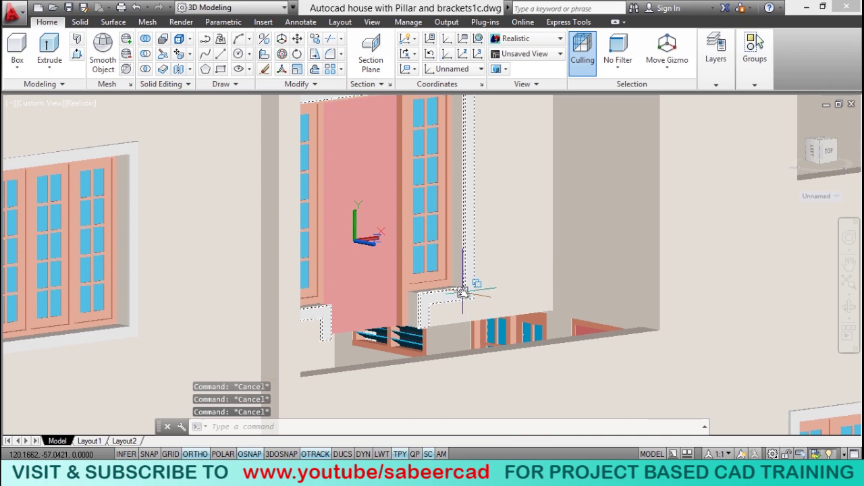
scroll(461, 385, "down", 2)
scroll(200, 162, "up", 2)
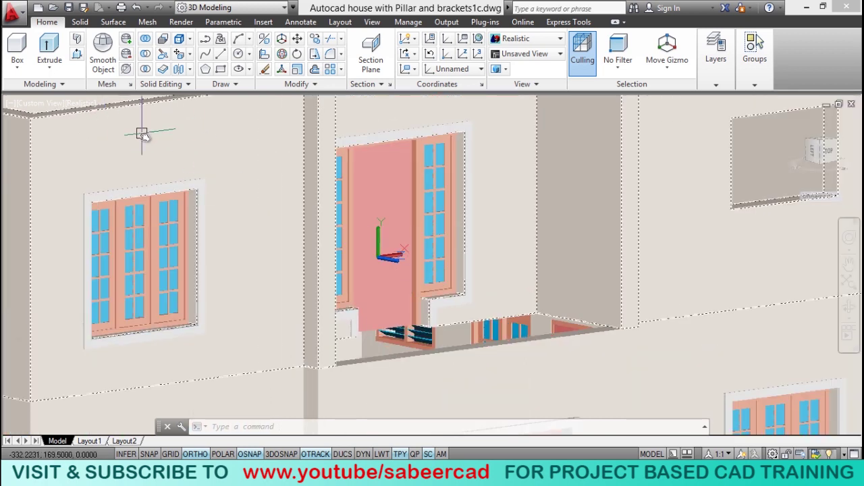
Return to 2D Wireframe and define a three-point UCS at the balcony's front corner, with X along its front edge and Y toward the house
left_click(79, 102)
left_click(111, 135)
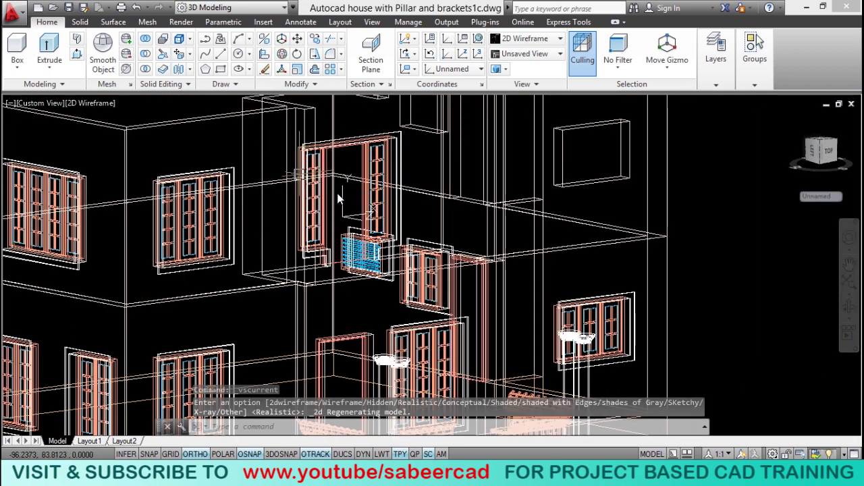
left_click(848, 307)
left_click_drag(337, 318, 381, 322)
key("Escape")
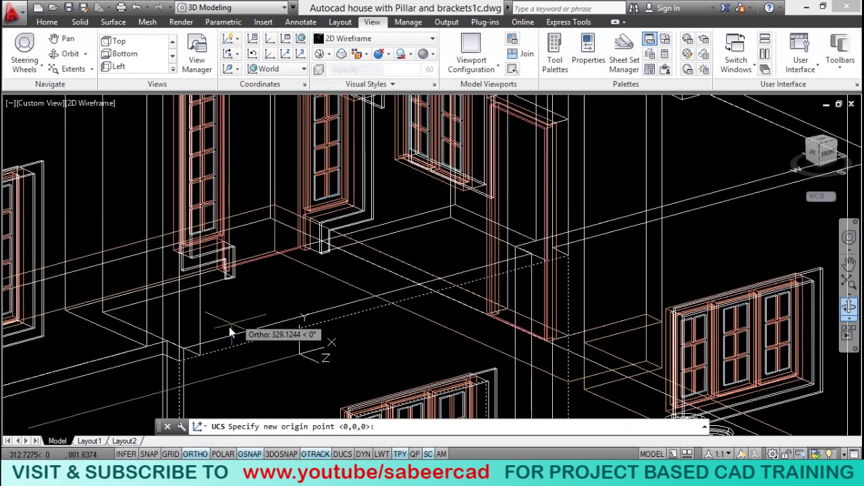
left_click(187, 351)
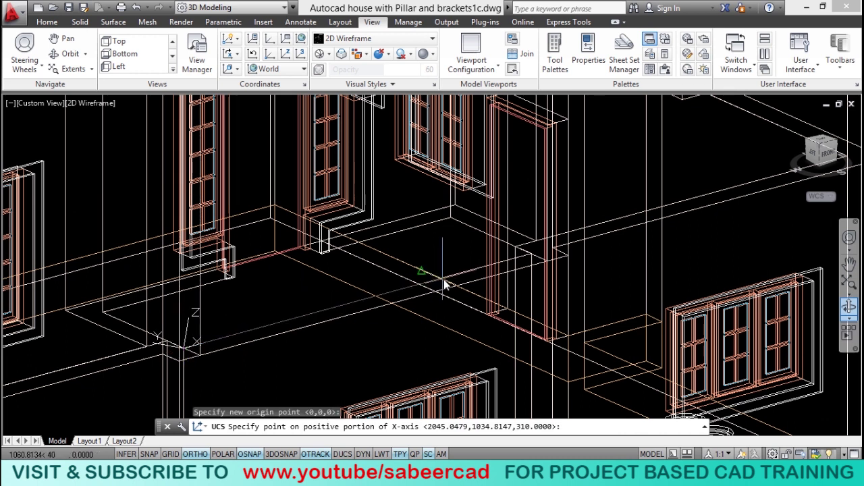
left_click(529, 259)
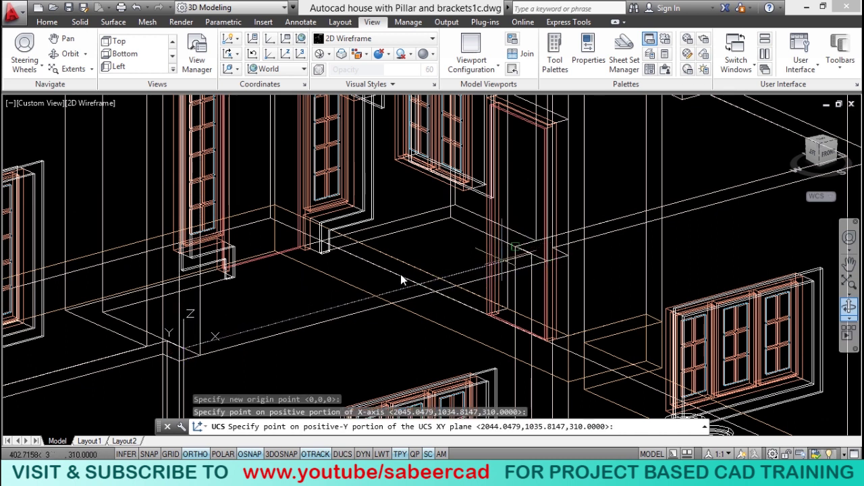
left_click(96, 324)
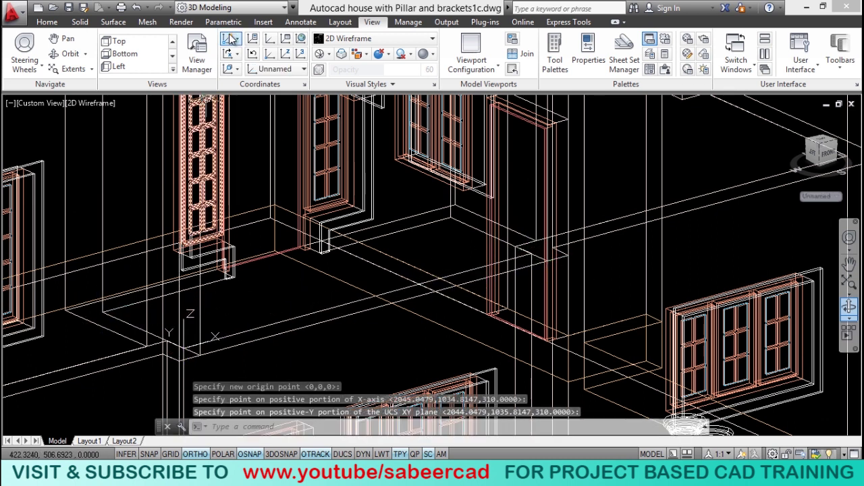
Trace the balcony floor outline with a closed polyline along the inner wall corners, including the recess at the door opening
left_click(52, 22)
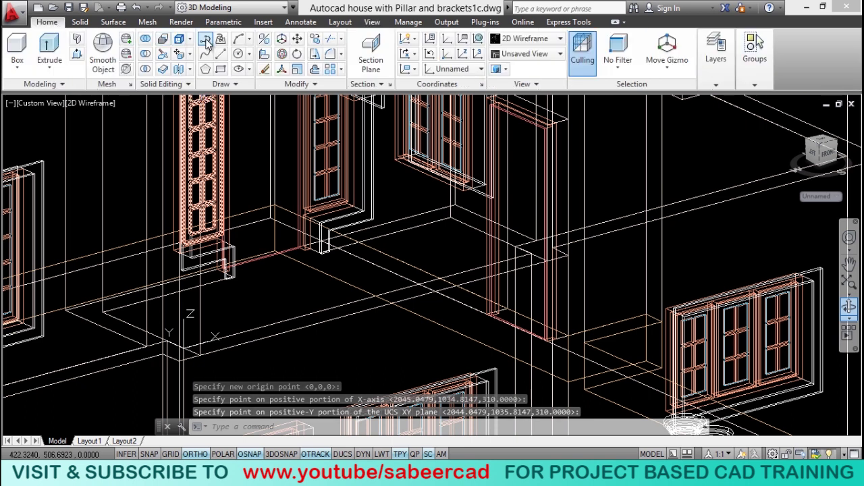
left_click(206, 41)
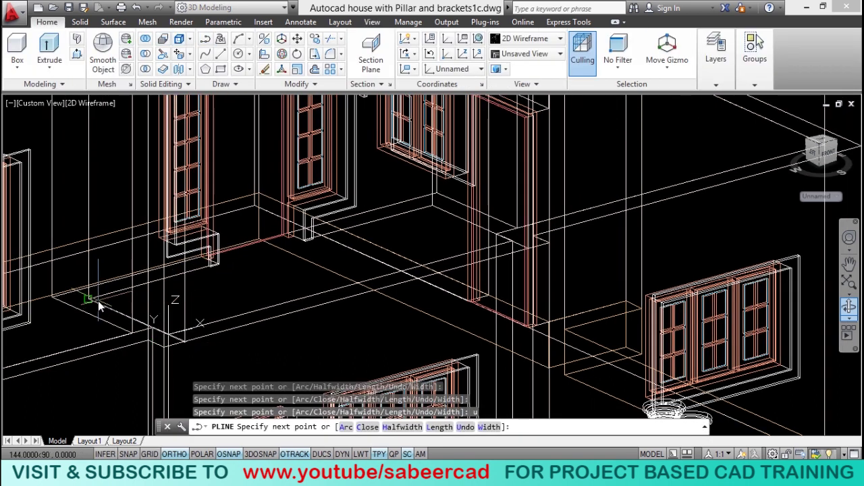
left_click(95, 299)
scroll(190, 302, "up", 5)
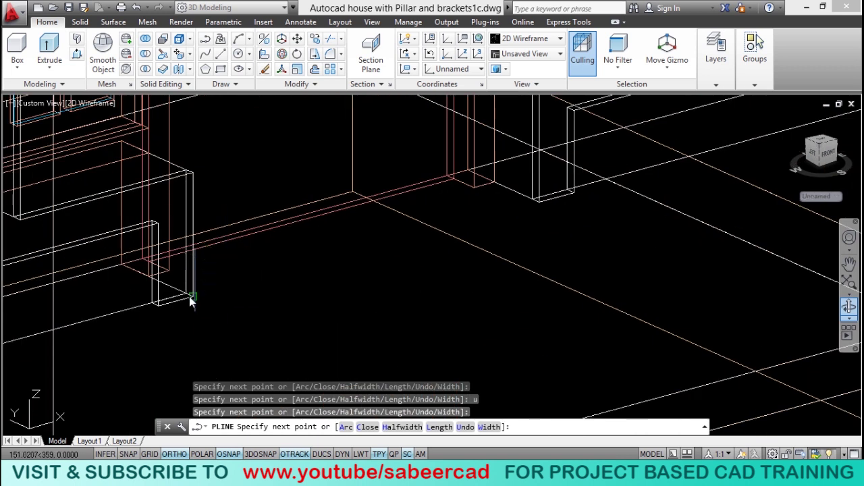
scroll(120, 284, "down", 4)
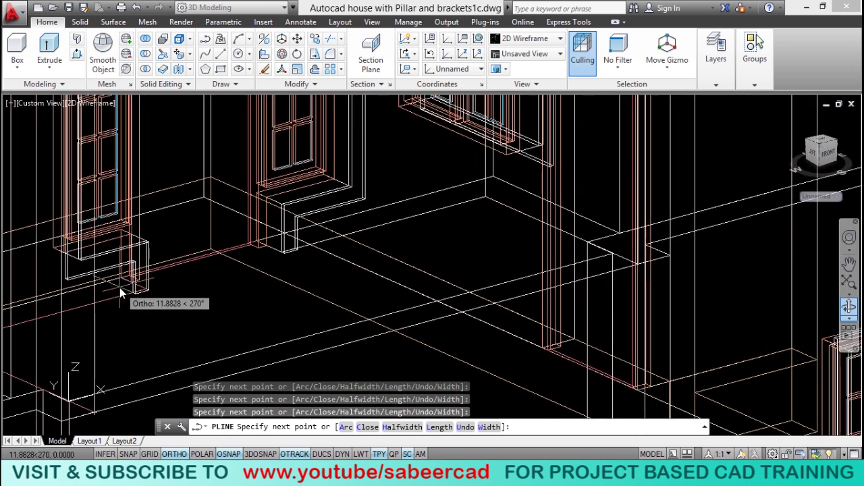
scroll(247, 234, "up", 4)
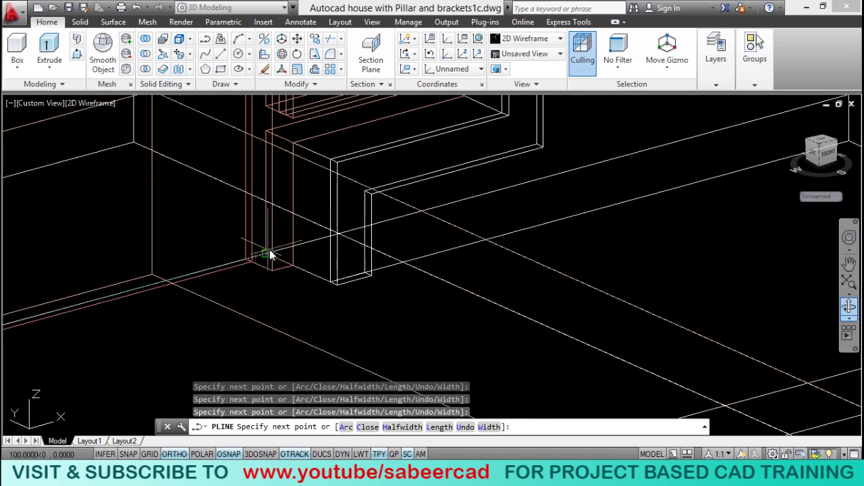
scroll(304, 268, "down", 3)
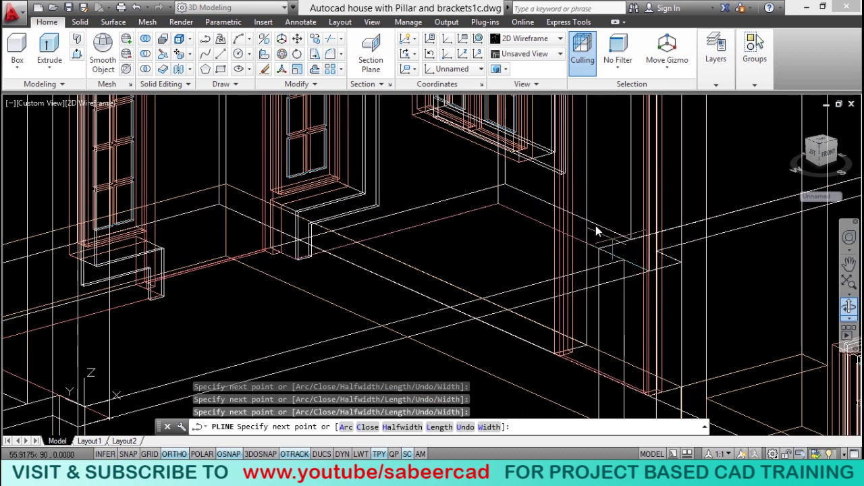
scroll(595, 225, "down", 3)
scroll(559, 251, "up", 1)
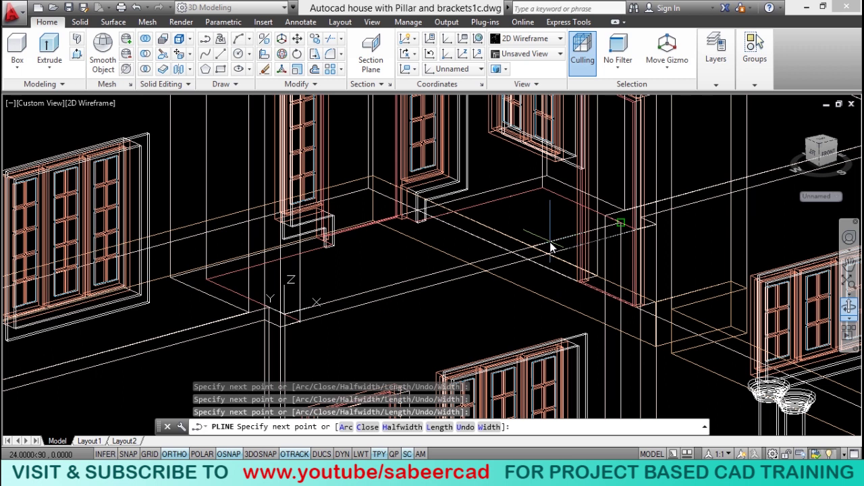
key("Escape")
scroll(357, 261, "up", 2)
key("Escape")
key("Escape")
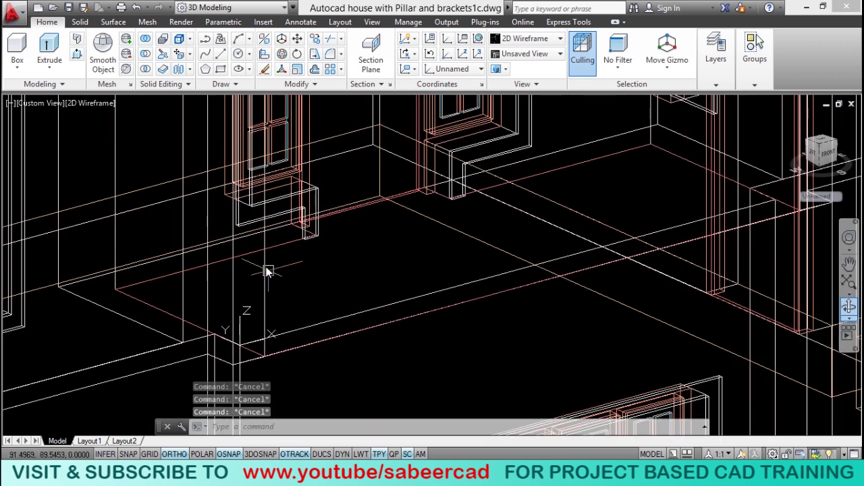
Extrude the balcony floor outline to a height of 1
left_click(49, 68)
left_click(54, 113)
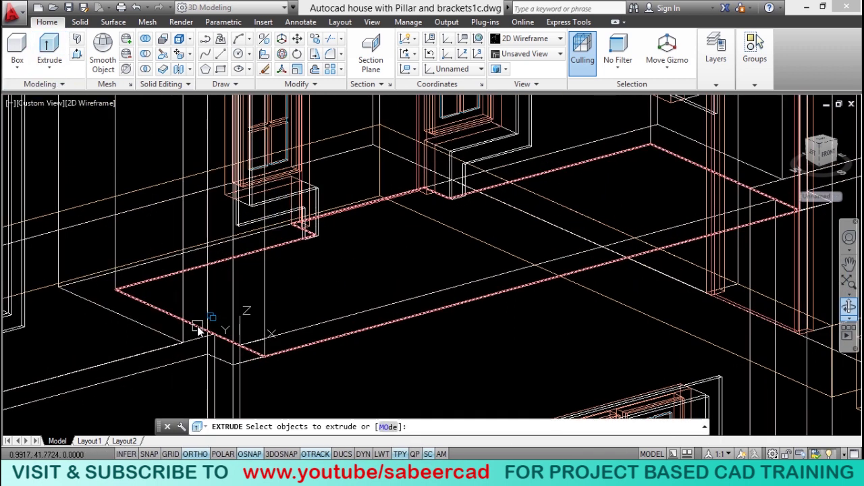
left_click(172, 314)
key("Return")
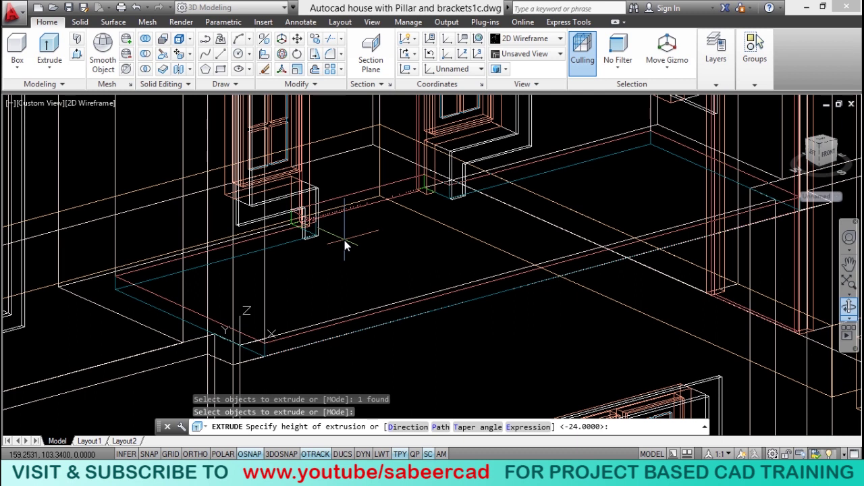
type("1")
key("Return")
key("Escape")
key("Escape")
scroll(270, 248, "down", 3)
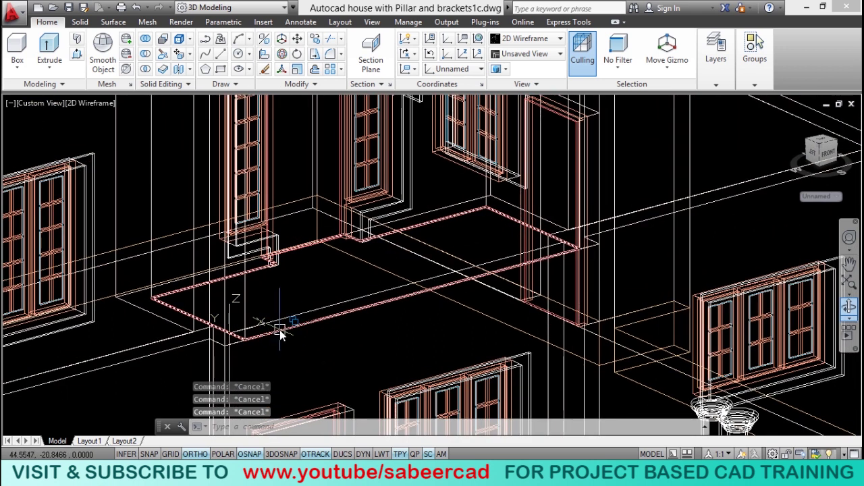
Assign the balcony floor solid to the 3D FLOOR layer
left_click(279, 332)
left_click(716, 58)
left_click(777, 129)
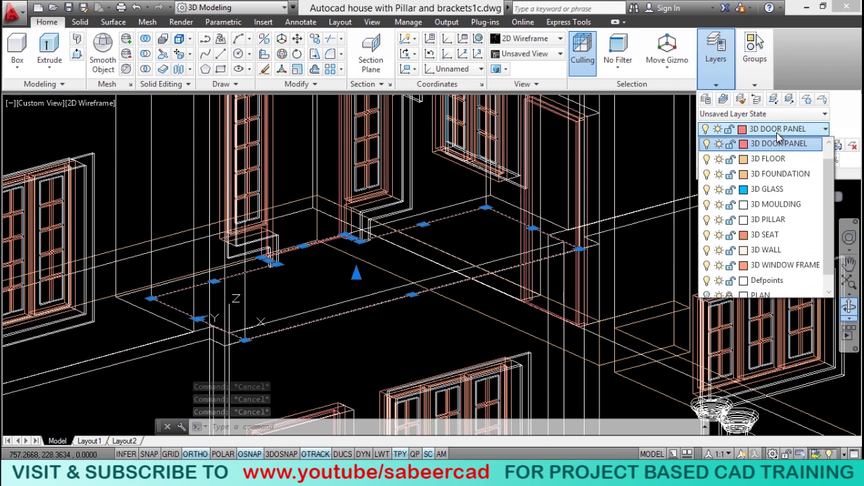
key("Escape")
key("Escape")
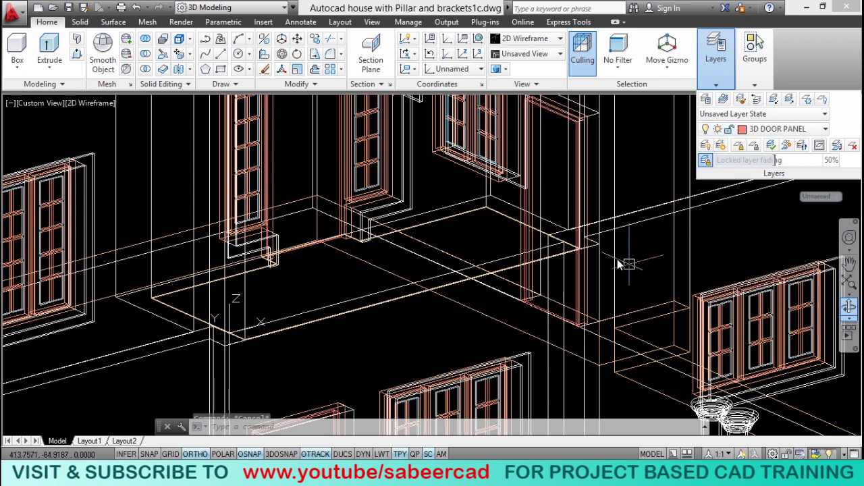
Switch to the Realistic visual style and check the new balcony floor in front of the door
scroll(619, 264, "down", 3)
scroll(549, 241, "up", 5)
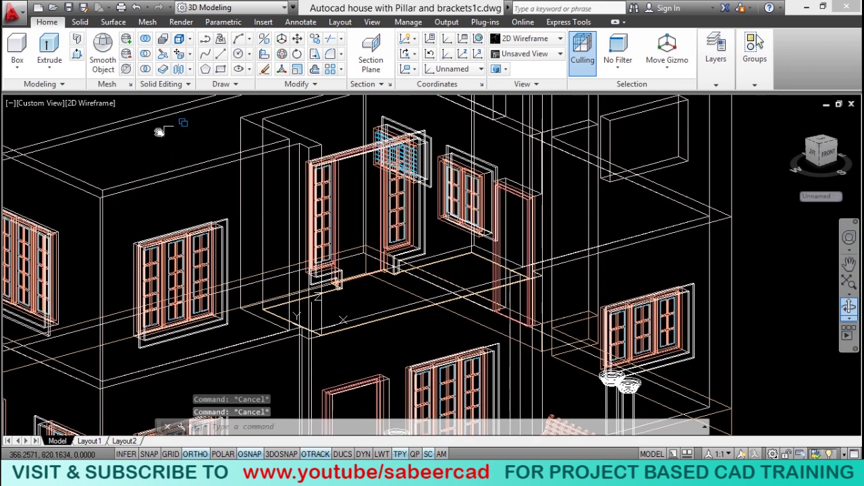
left_click(93, 105)
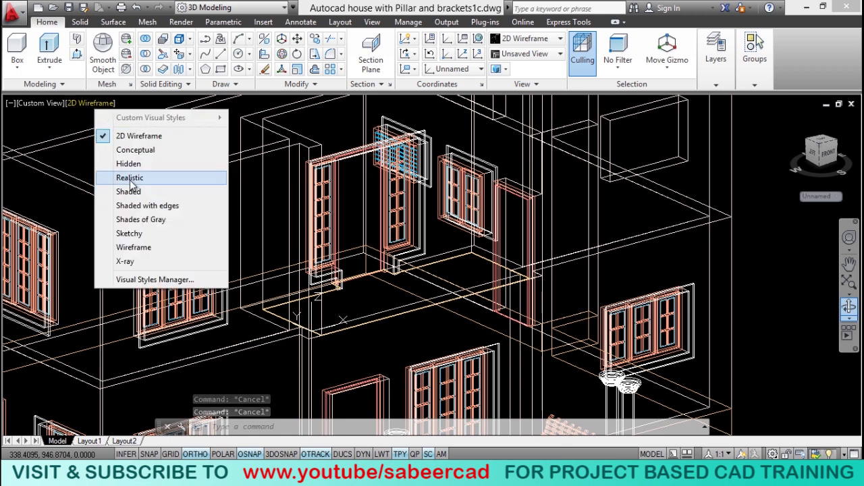
left_click(129, 180)
scroll(457, 193, "down", 4)
scroll(493, 207, "up", 6)
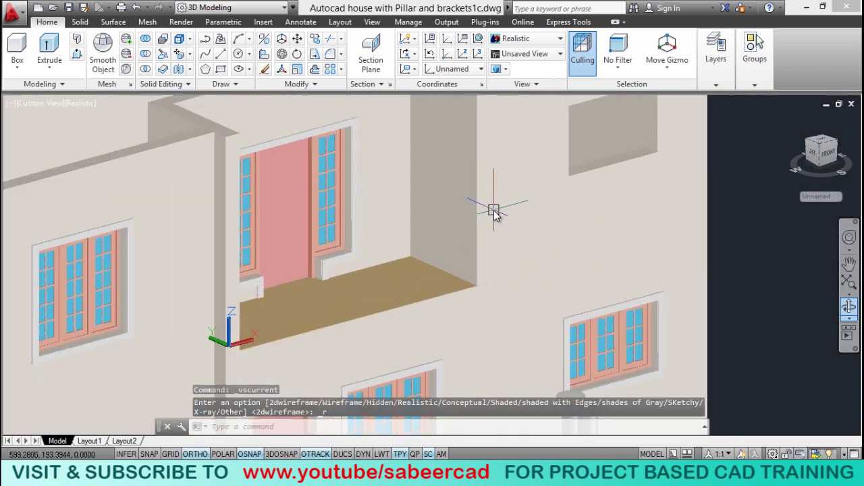